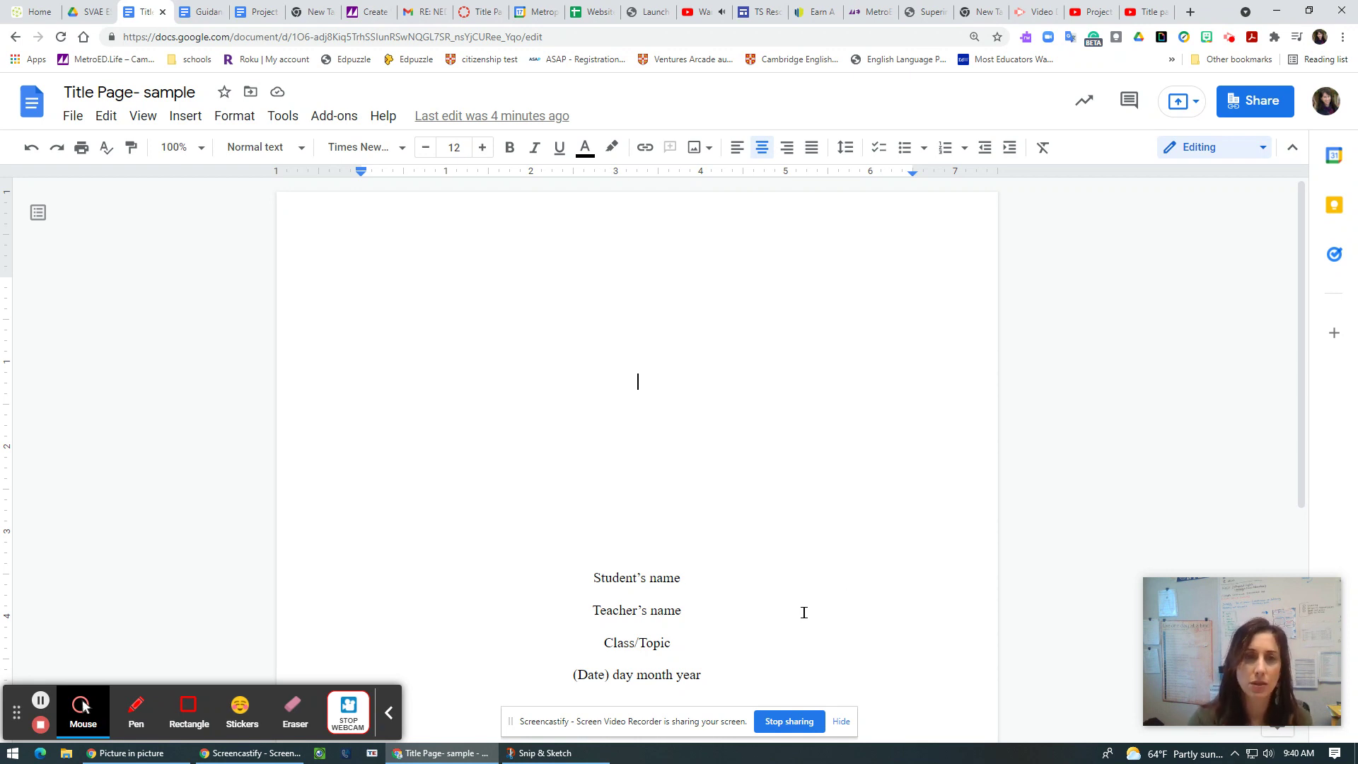
Show the Canvas 'Title Page and Page 1 Introduction' assignment with its 'Title page- Sample' video.
click(477, 11)
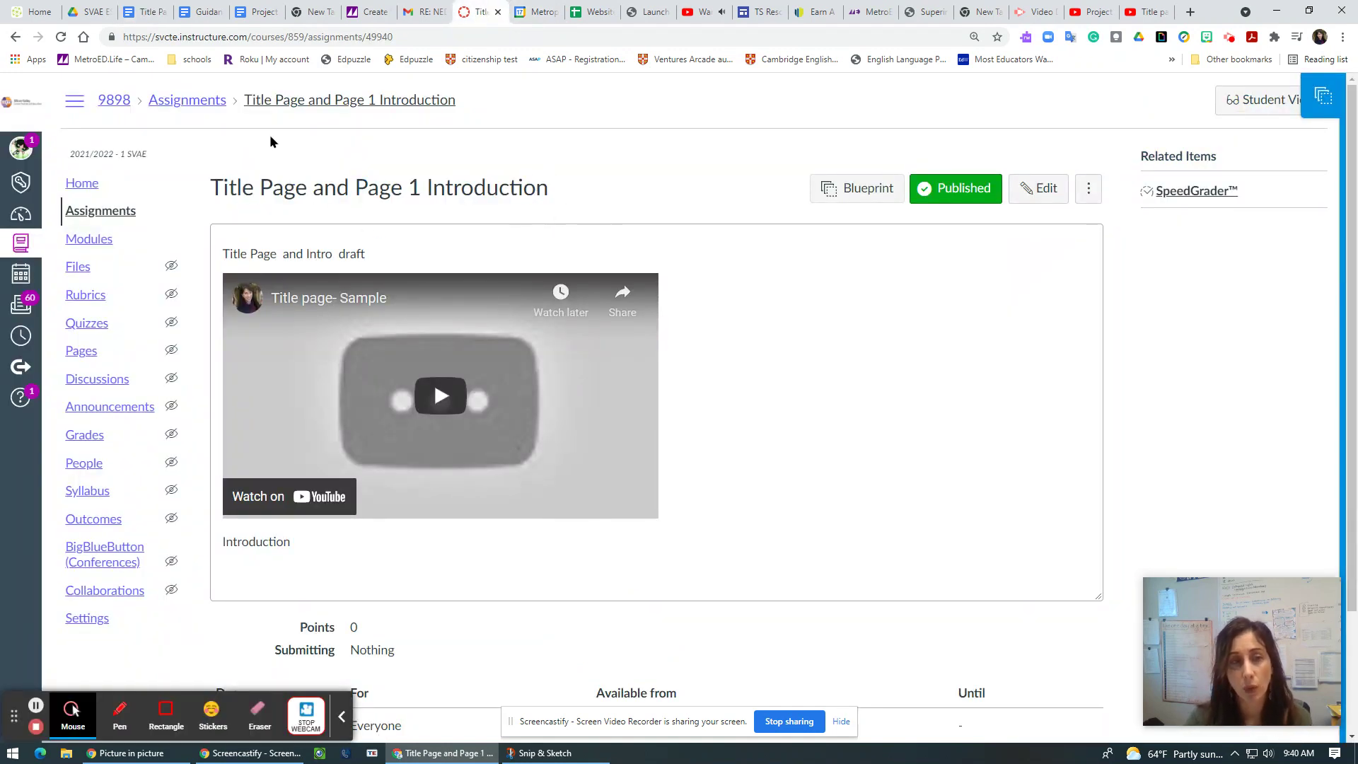
Bring up the Project Proposal document at its seven-step guide to writing a proposal.
click(253, 18)
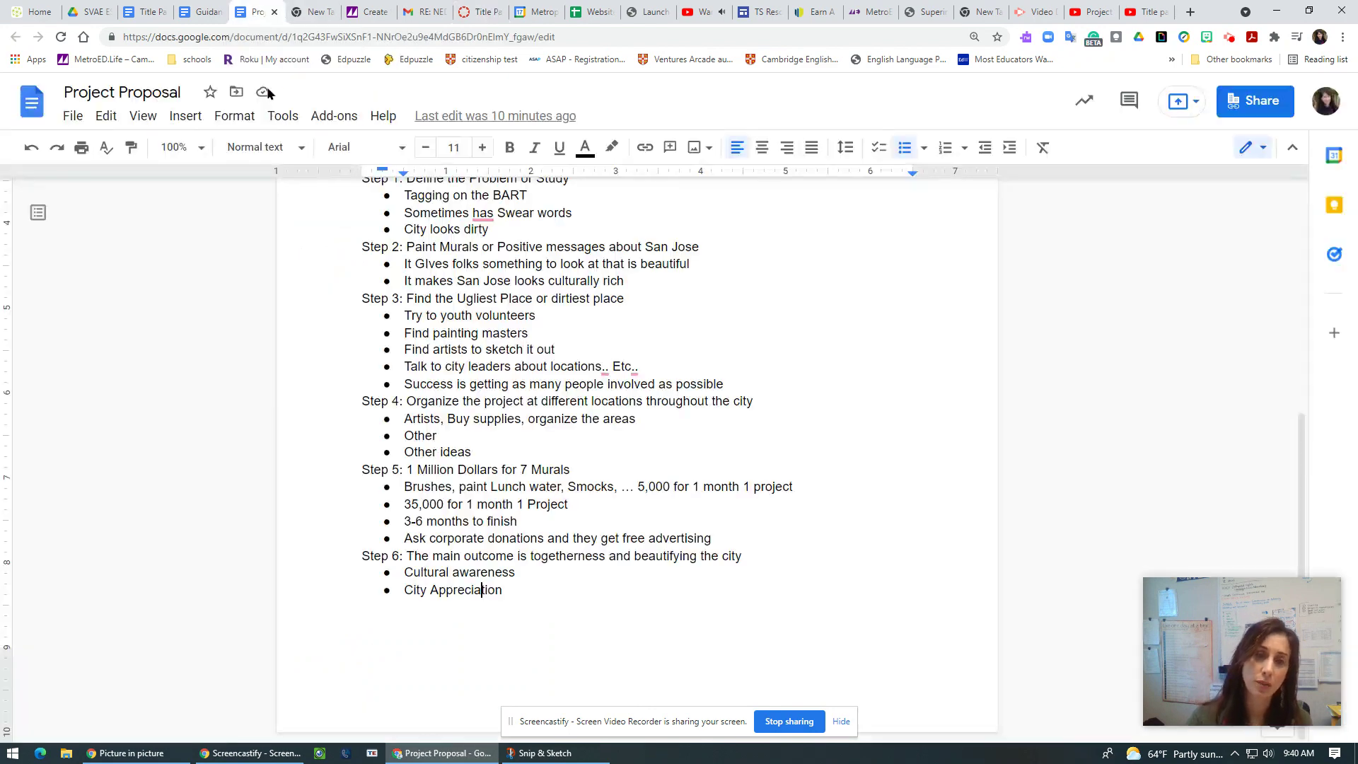
scroll(634, 332, up, 3)
scroll(634, 455, up, 2)
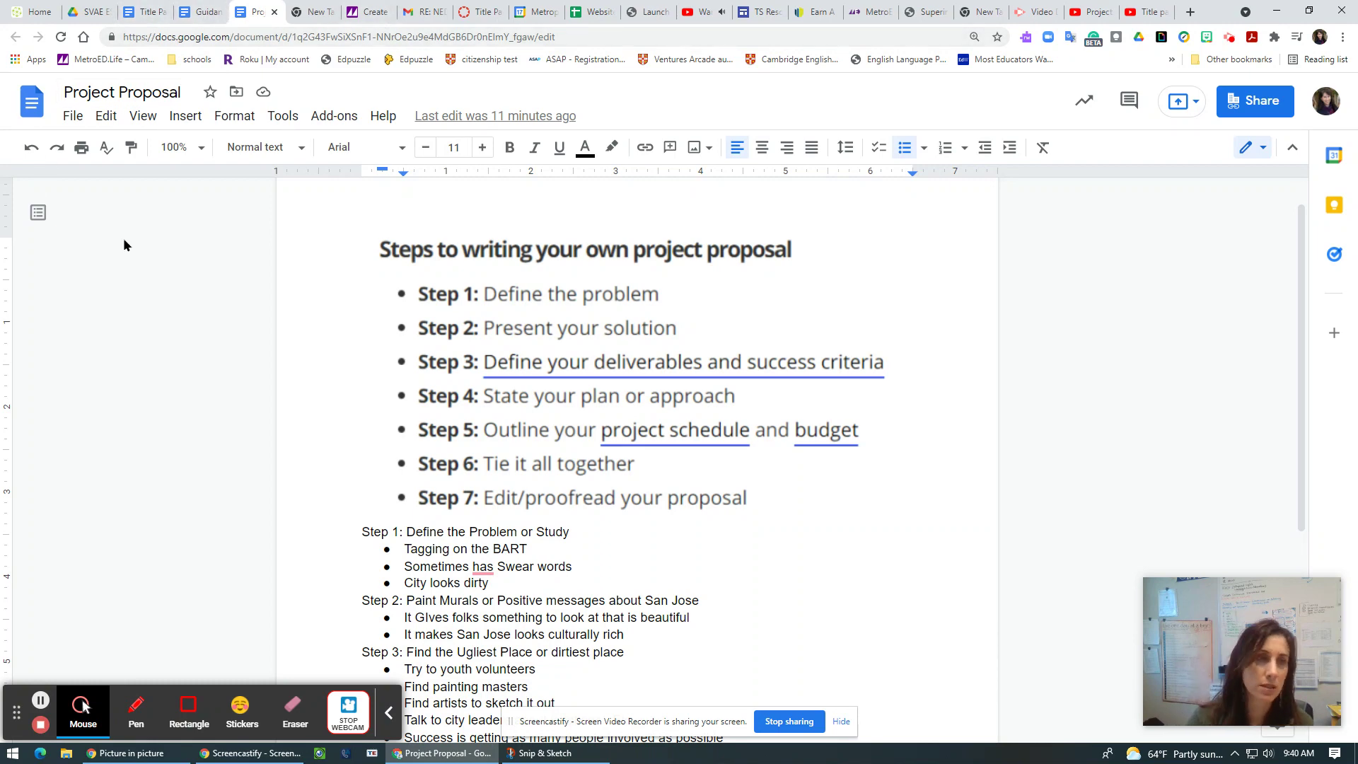
Create a new blank Google Docs document from the File > New menu.
click(69, 120)
mouse_move(102, 195)
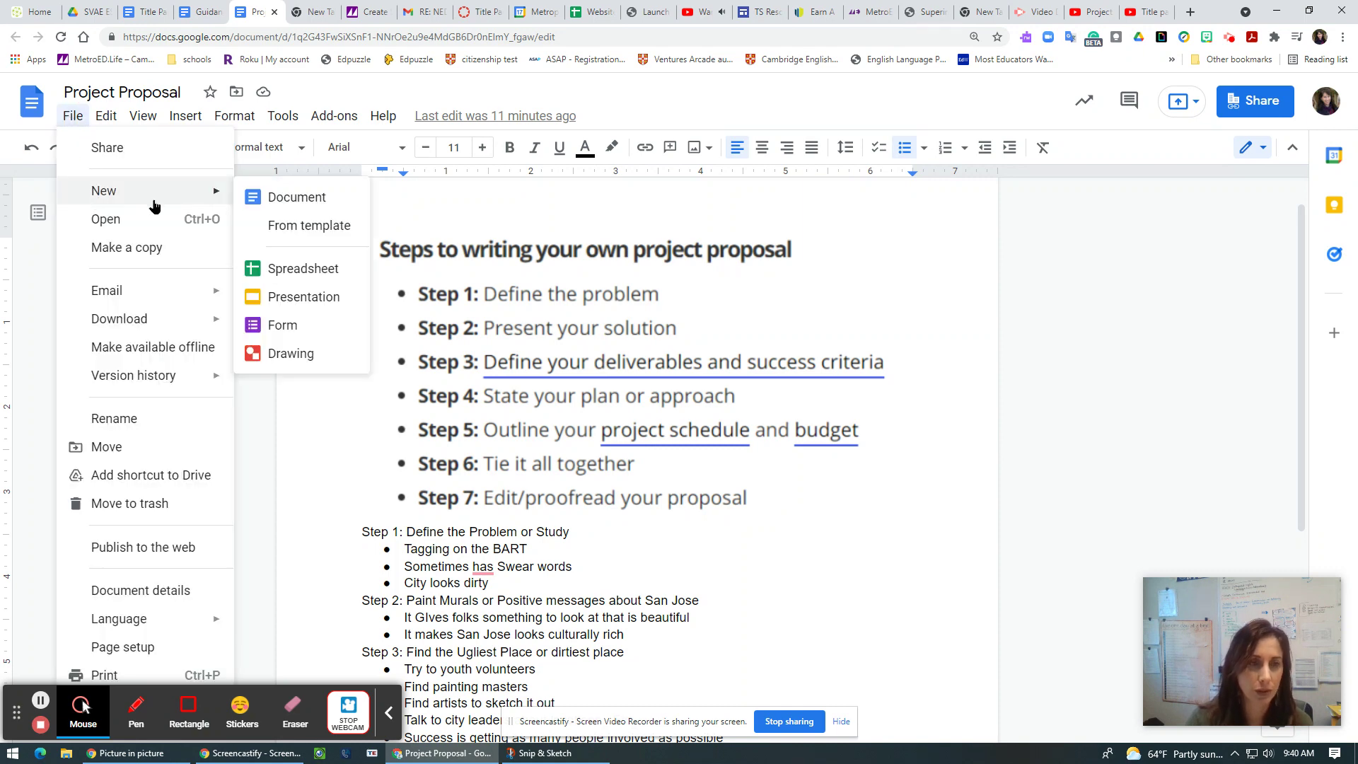
click(286, 201)
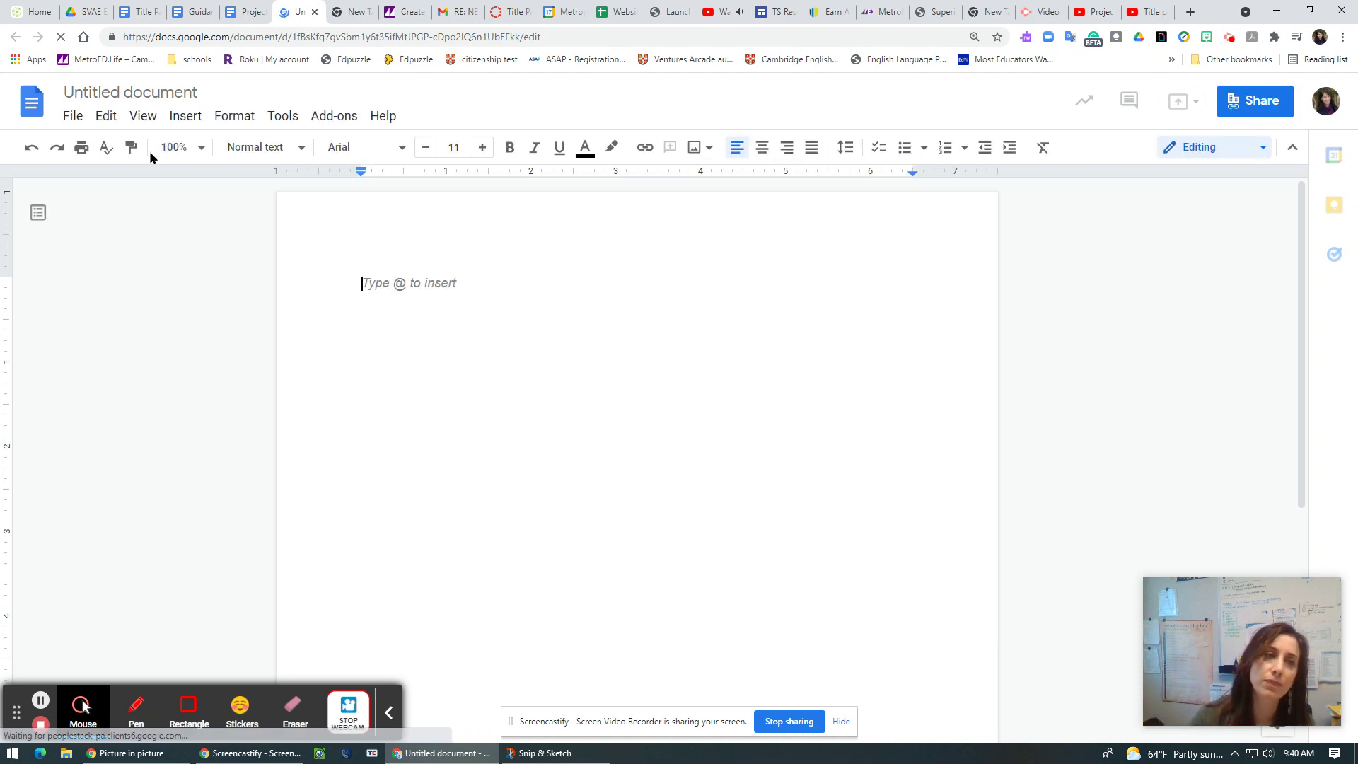
Title the document 'Introduction page -Sample- Student name' and set its font to Times New Roman.
click(132, 92)
text(Int)
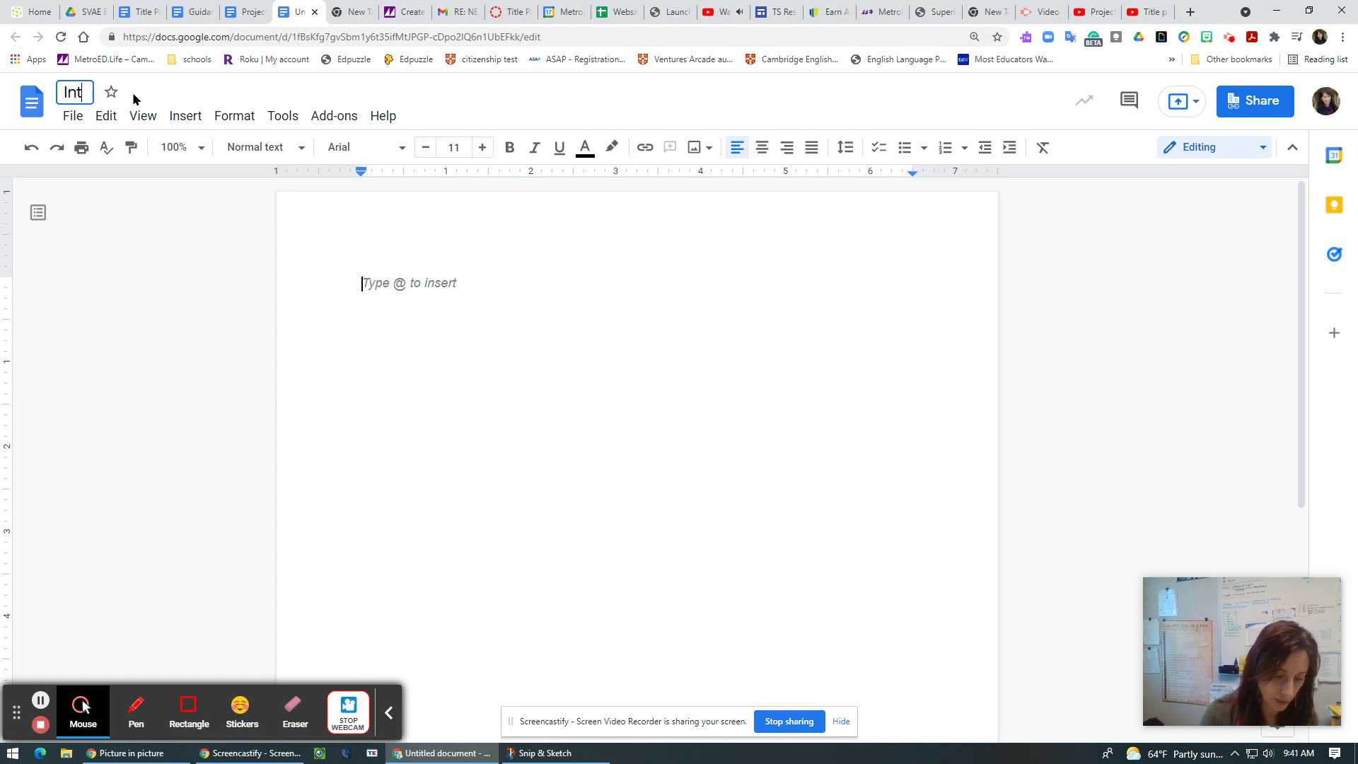
text(roductio)
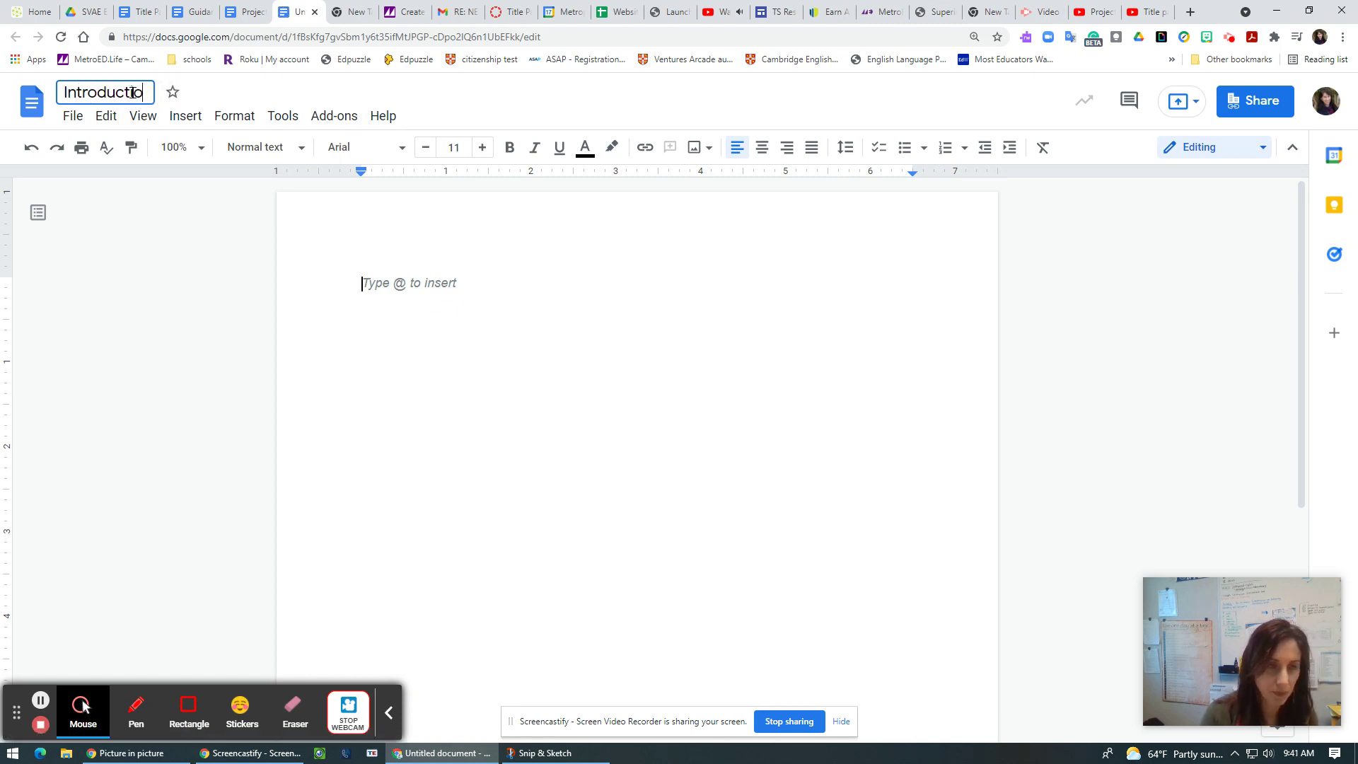
text(n pa)
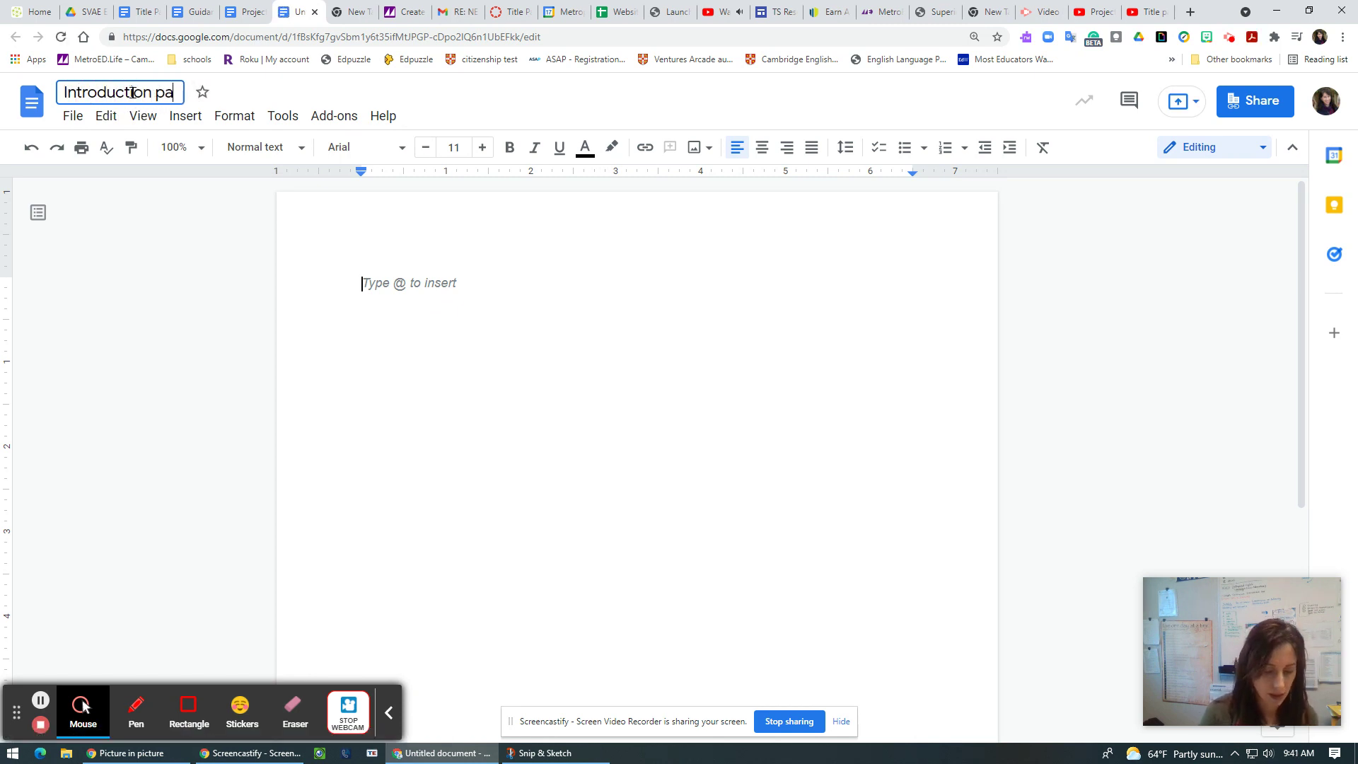
text(ge -Sample)
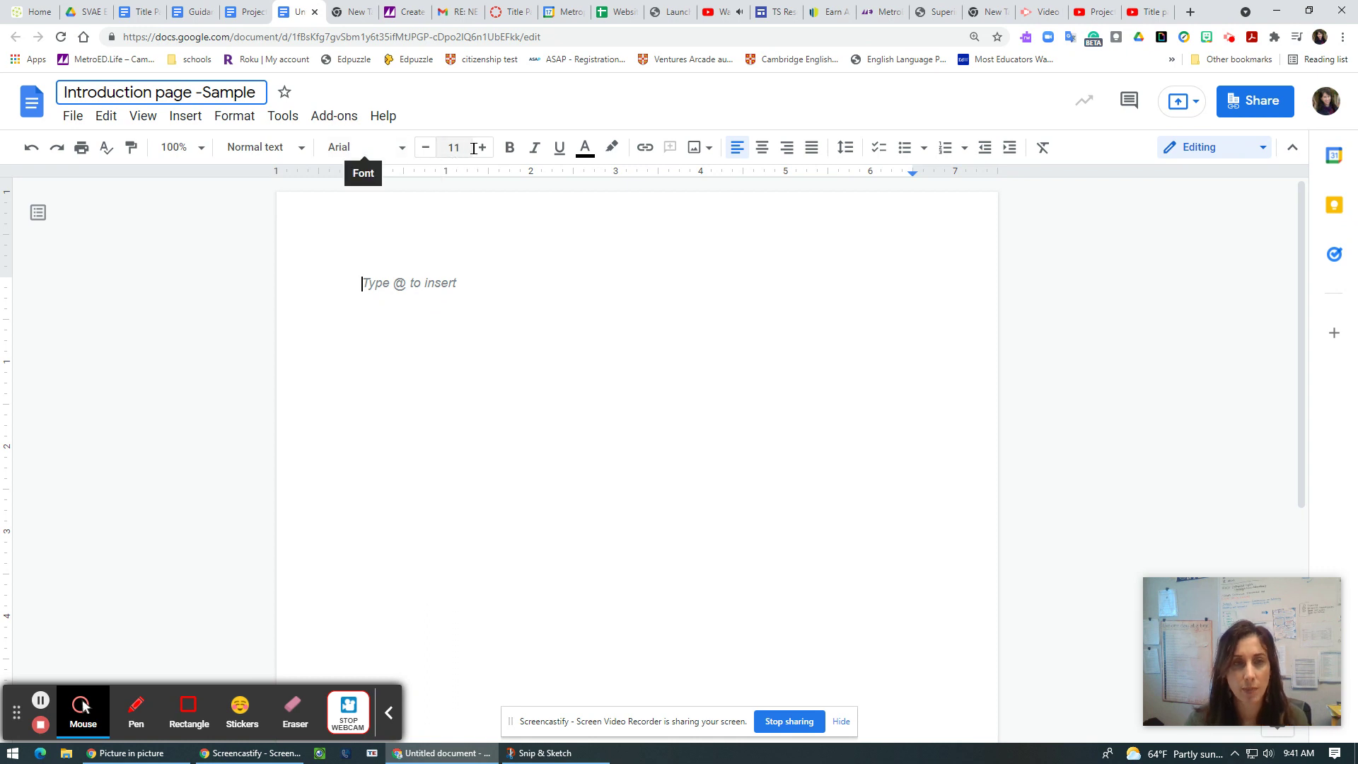
click(402, 149)
click(416, 252)
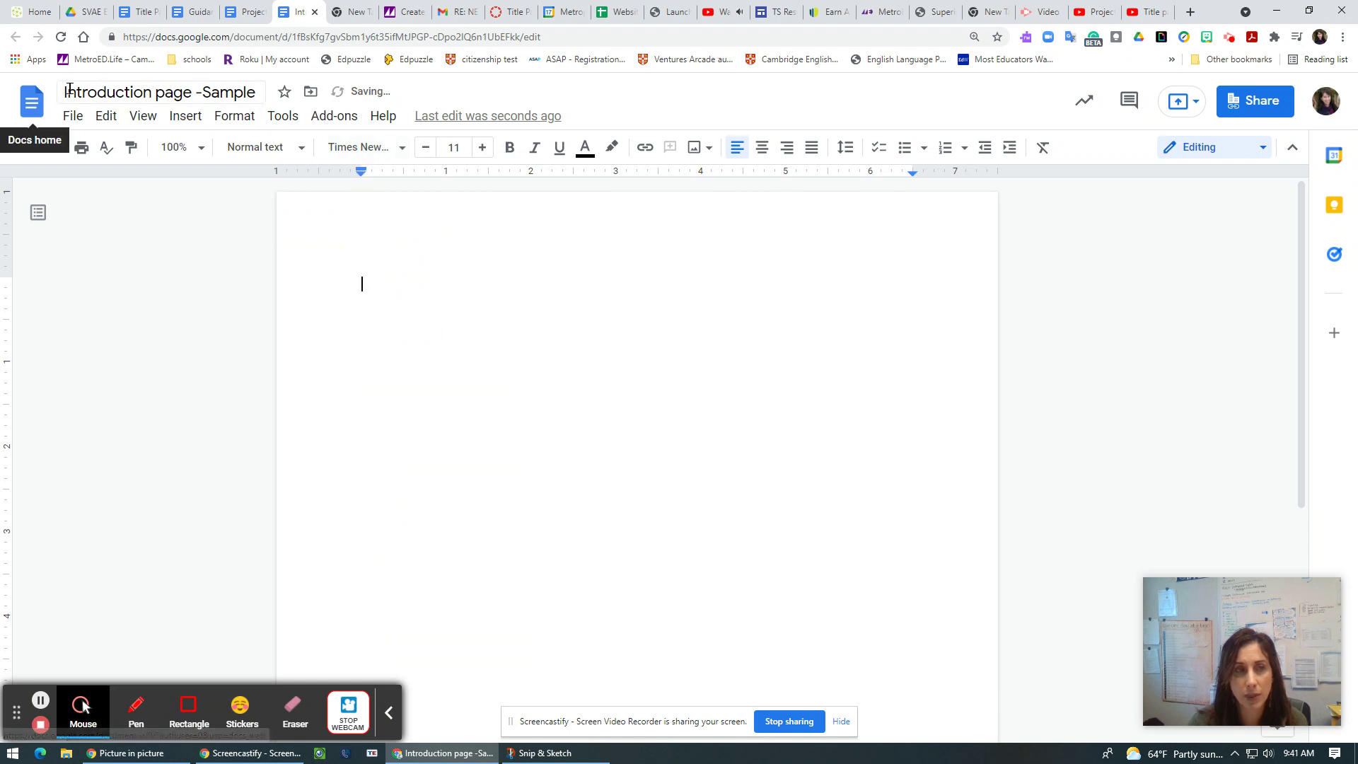
click(260, 92)
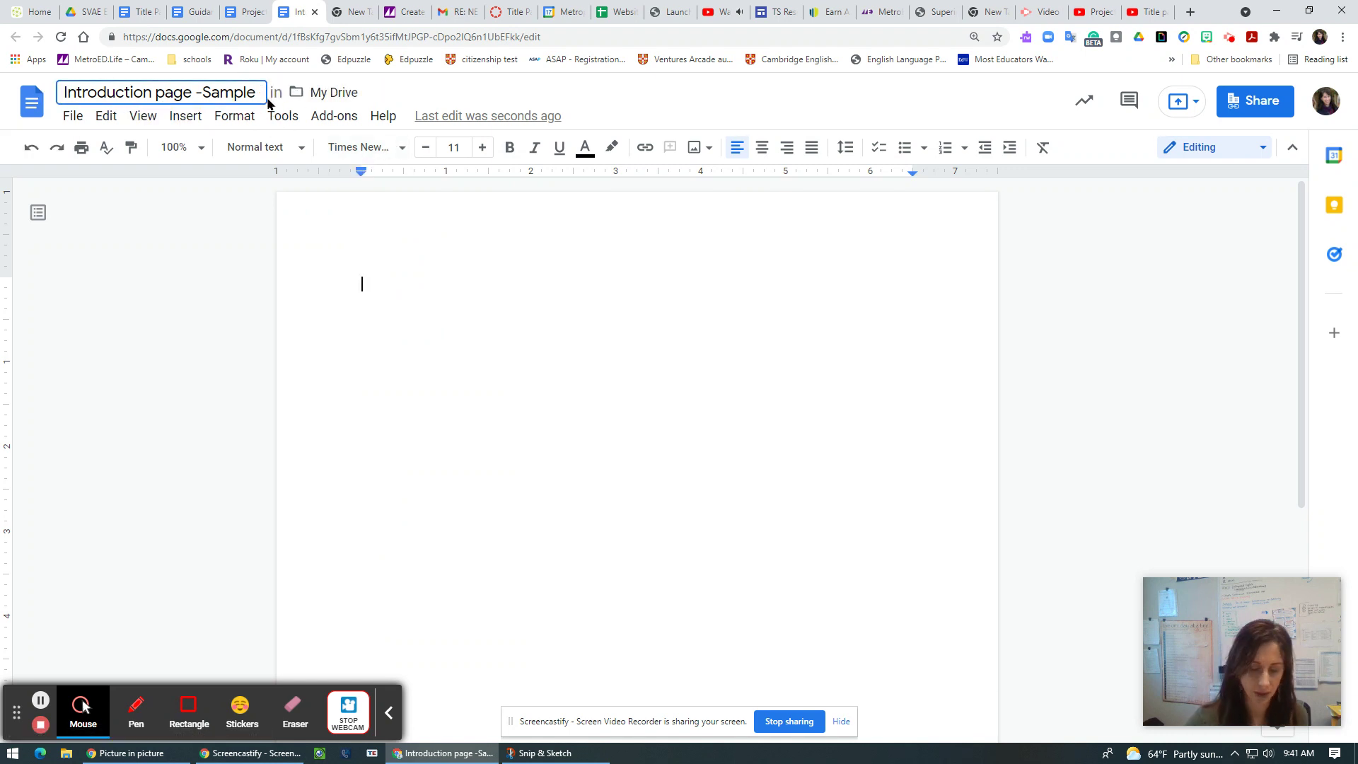
text(- Stu)
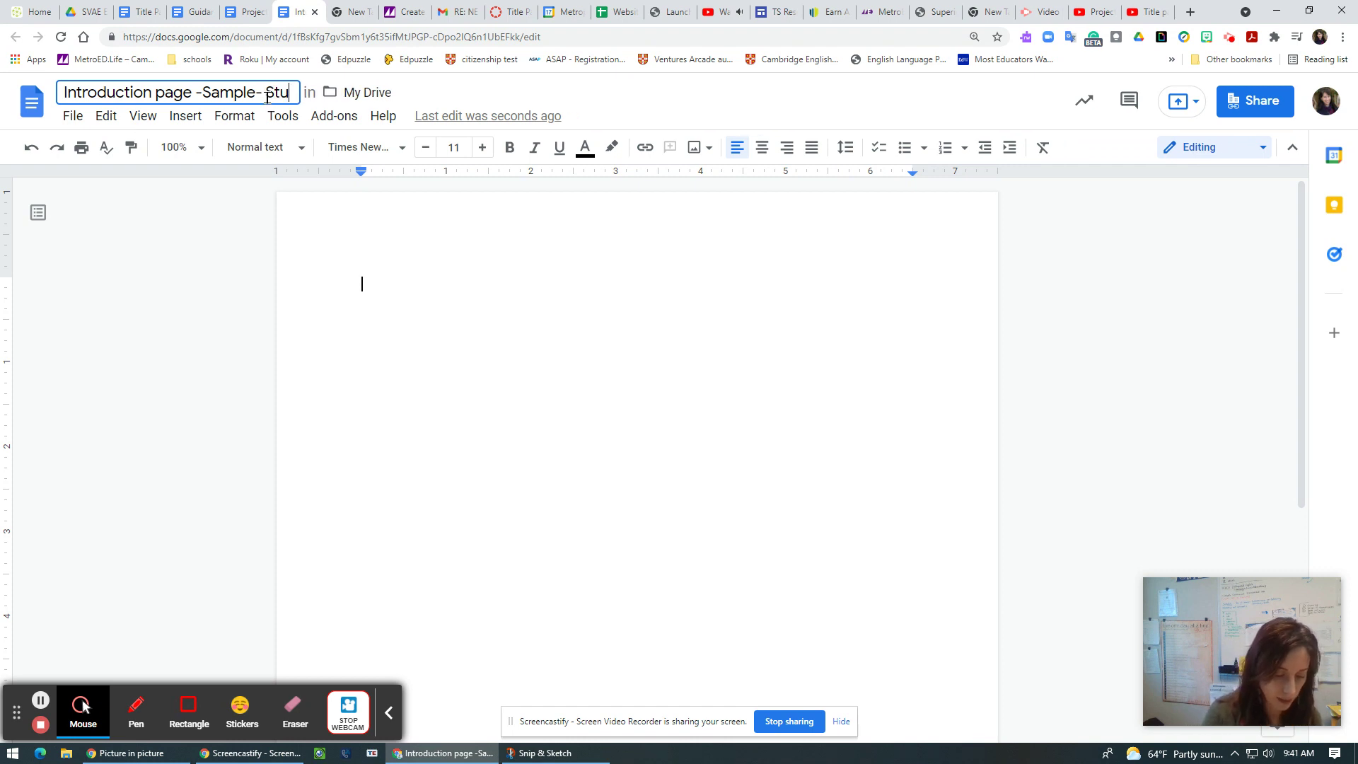
text(dent name)
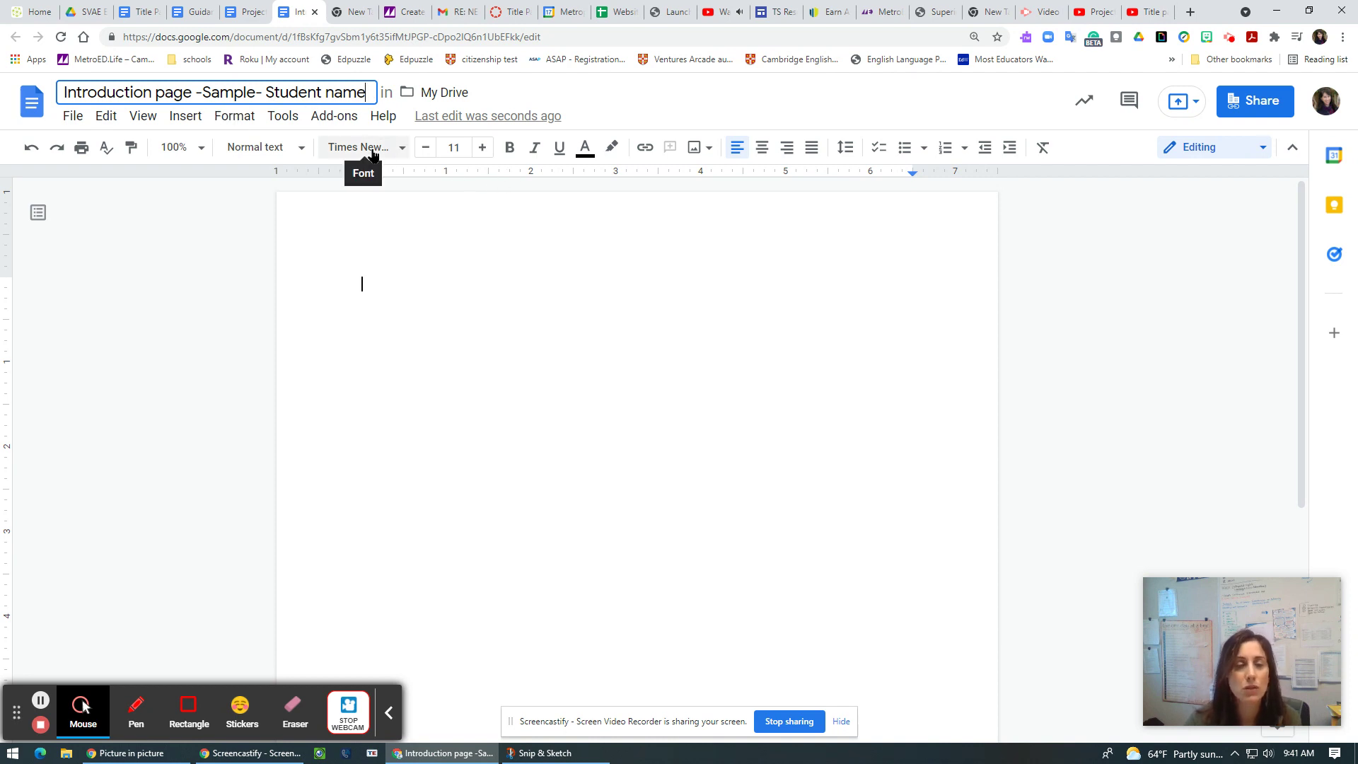
Set the font size to 12 and the line spacing to double.
click(482, 149)
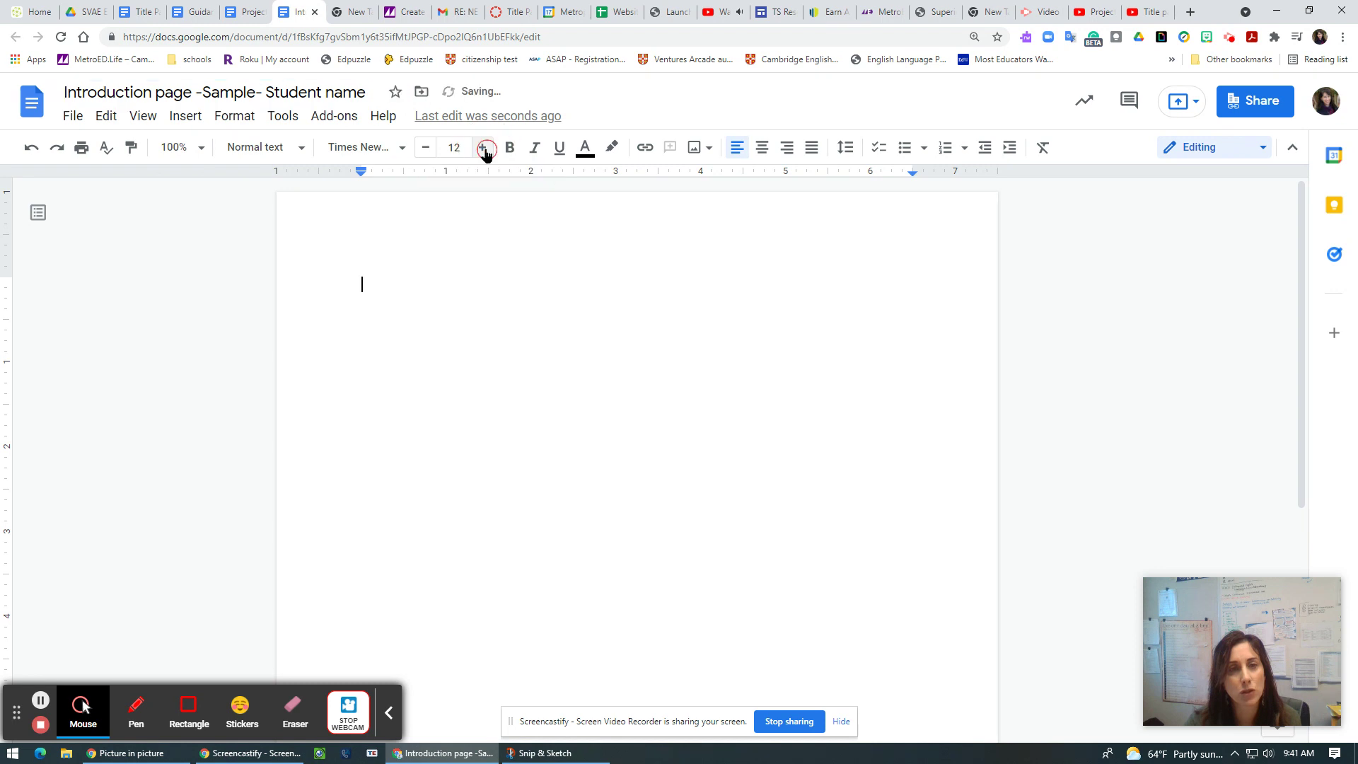
click(234, 116)
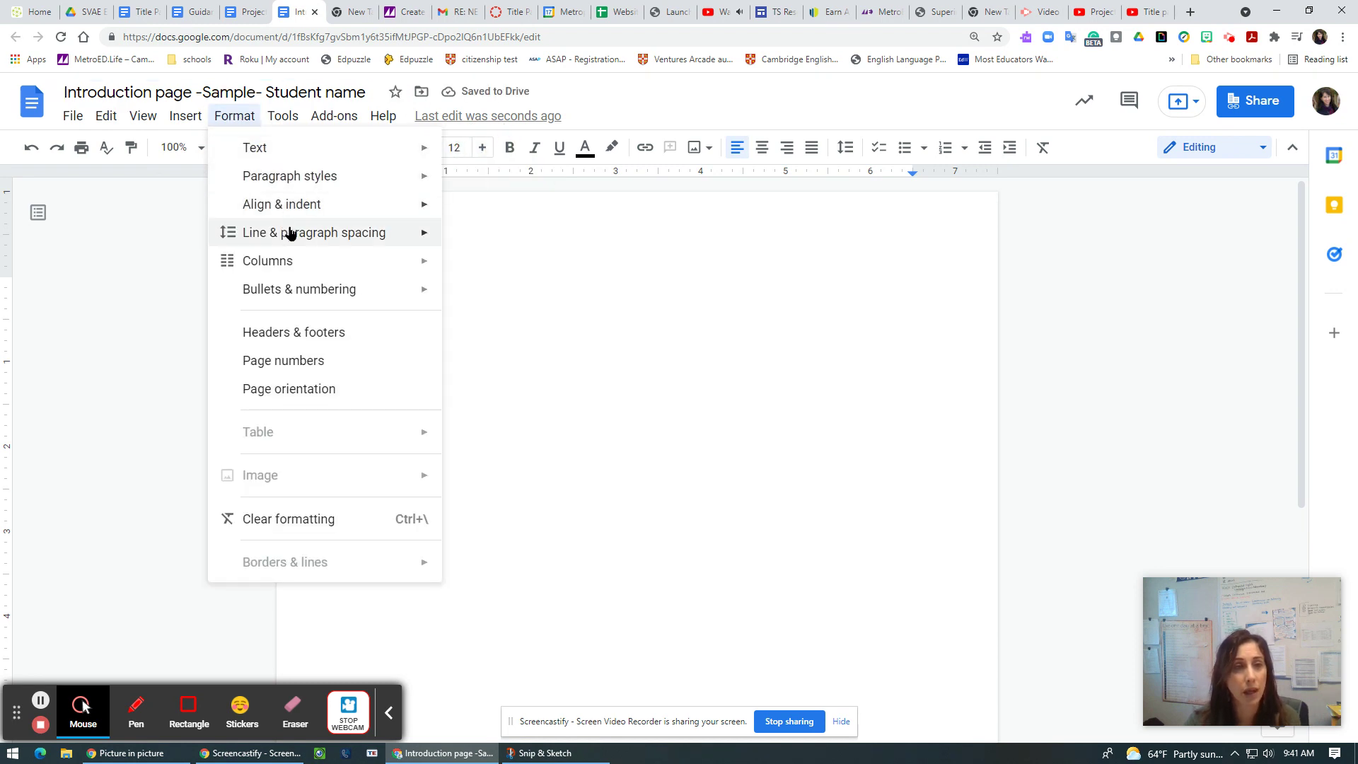
mouse_move(292, 234)
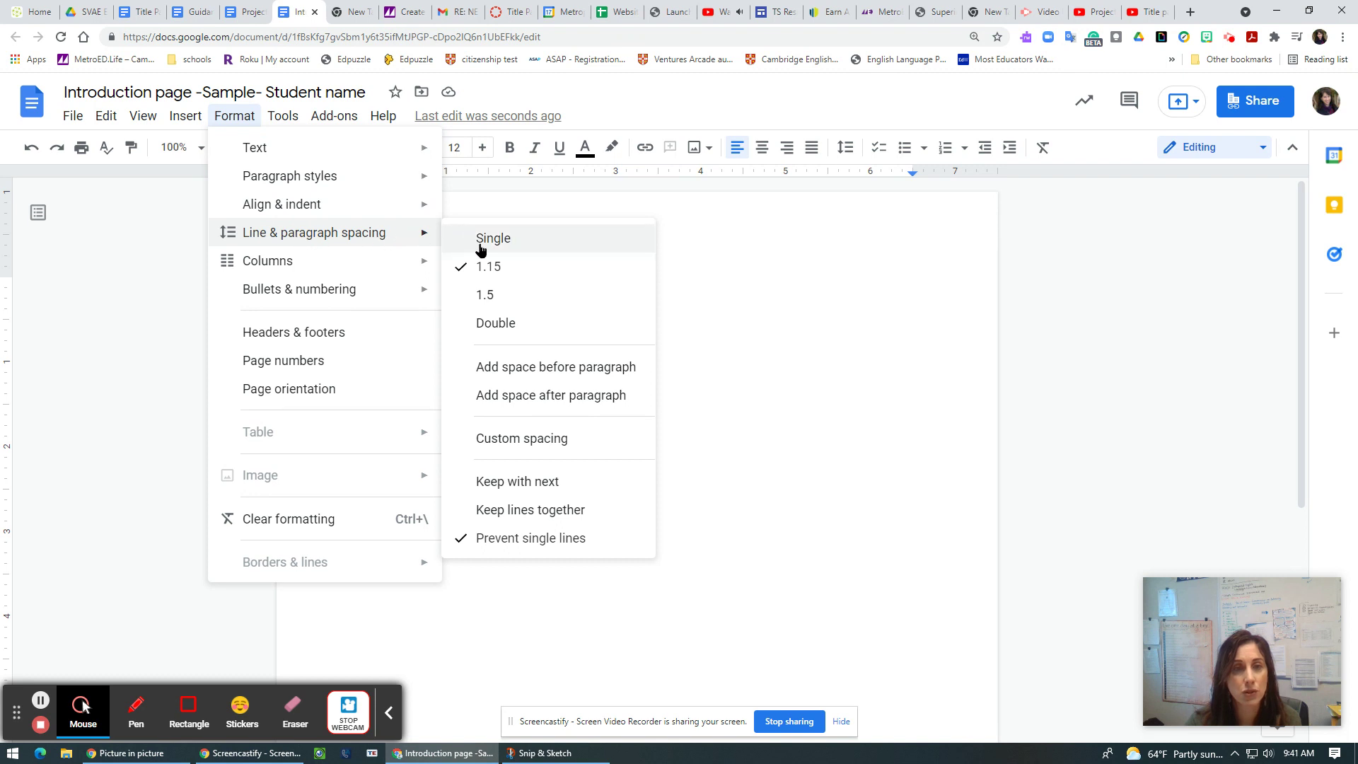
click(493, 324)
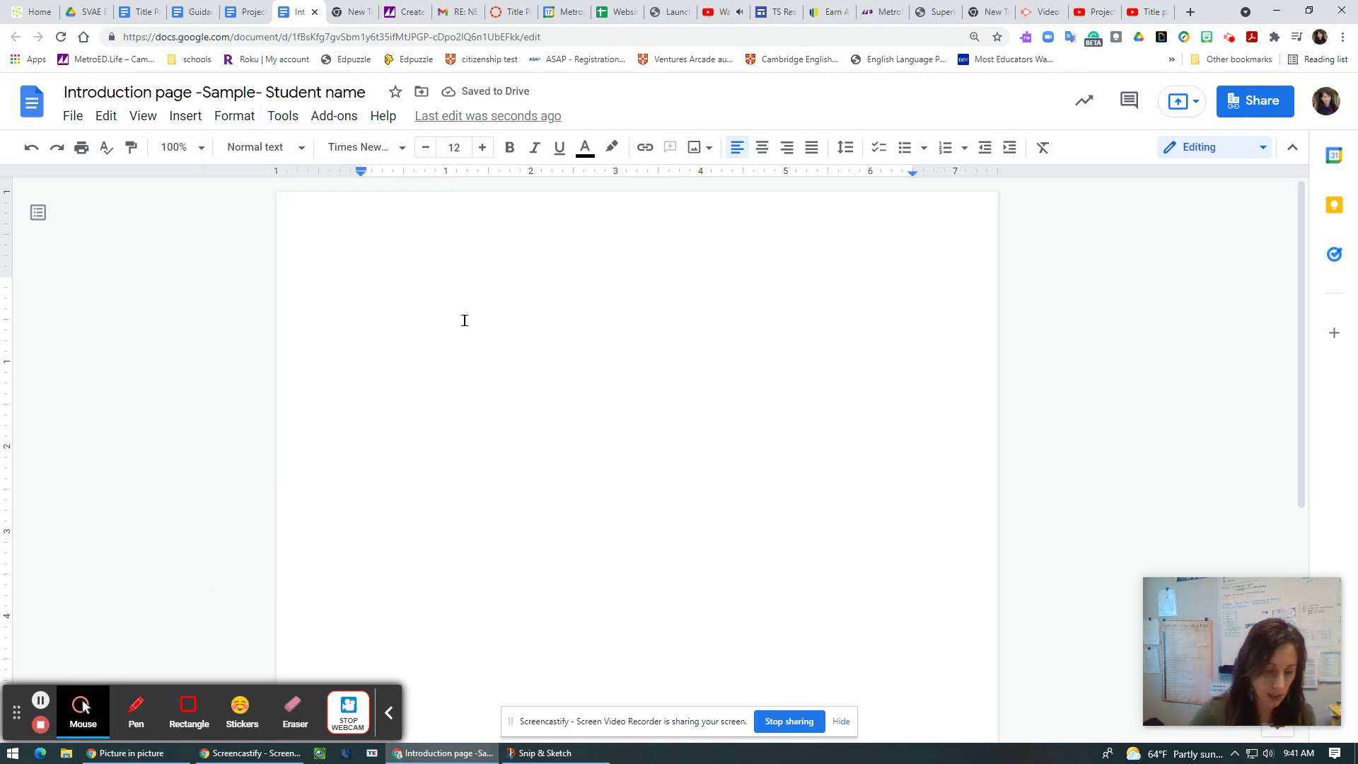
Type the heading 'Introduction' and centre it on the page.
text(Intr)
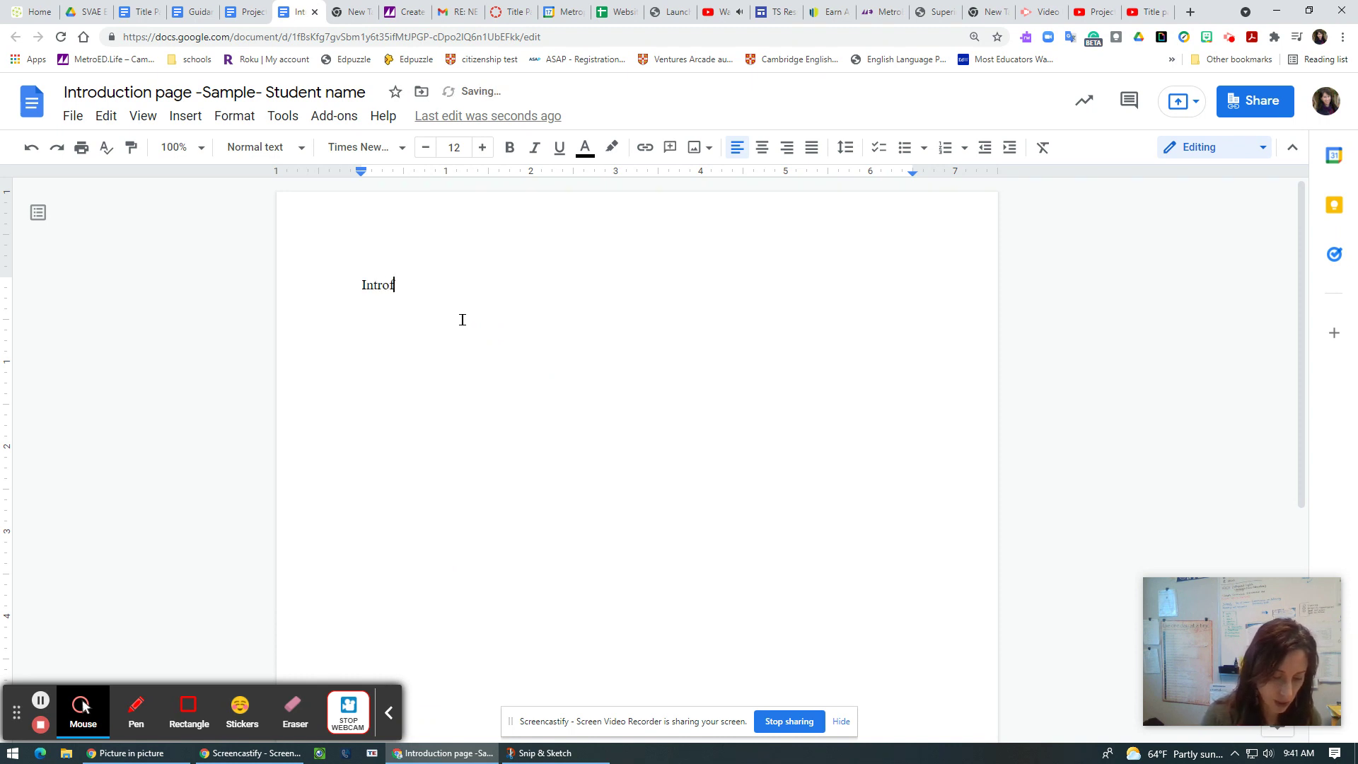
text(odcution)
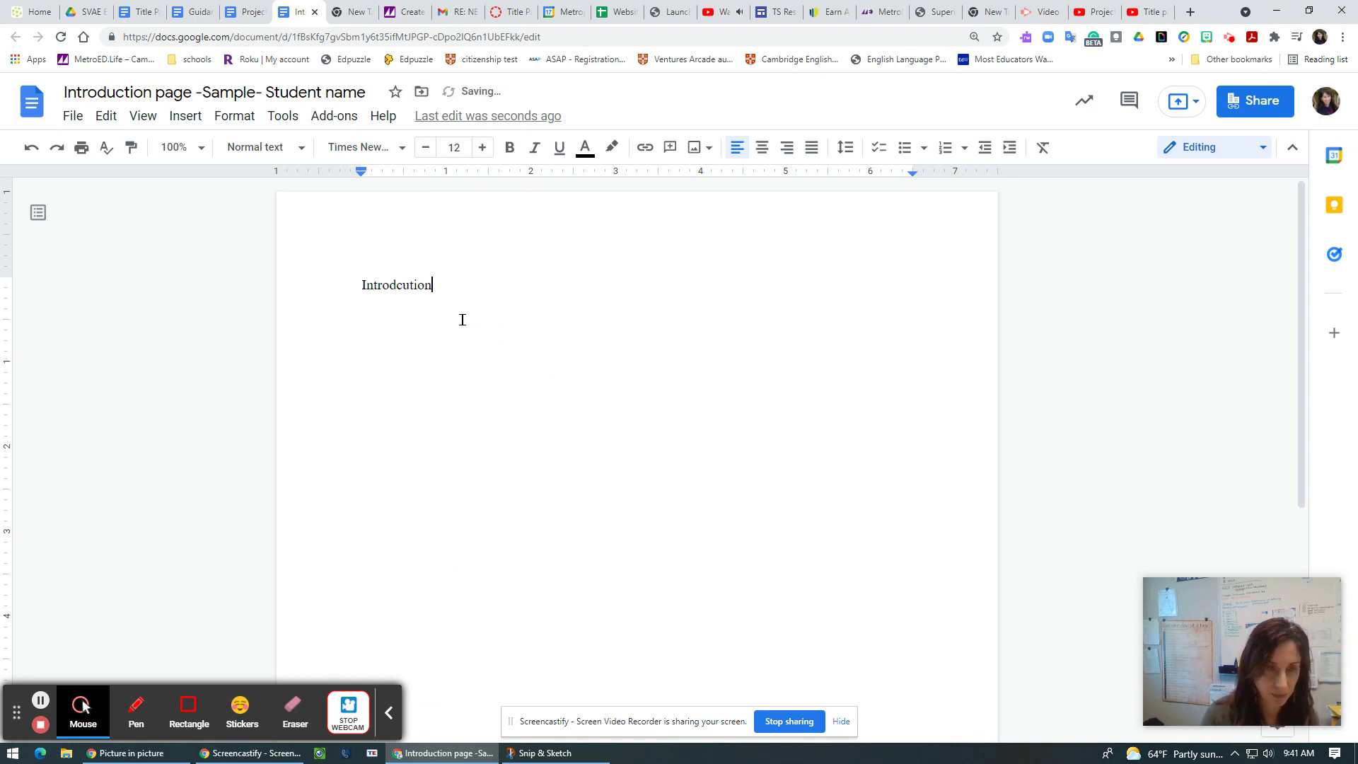
key(BackSpace)
key(BackSpace)
key(BackSpace)
key(BackSpace)
key(BackSpace)
key(BackSpace)
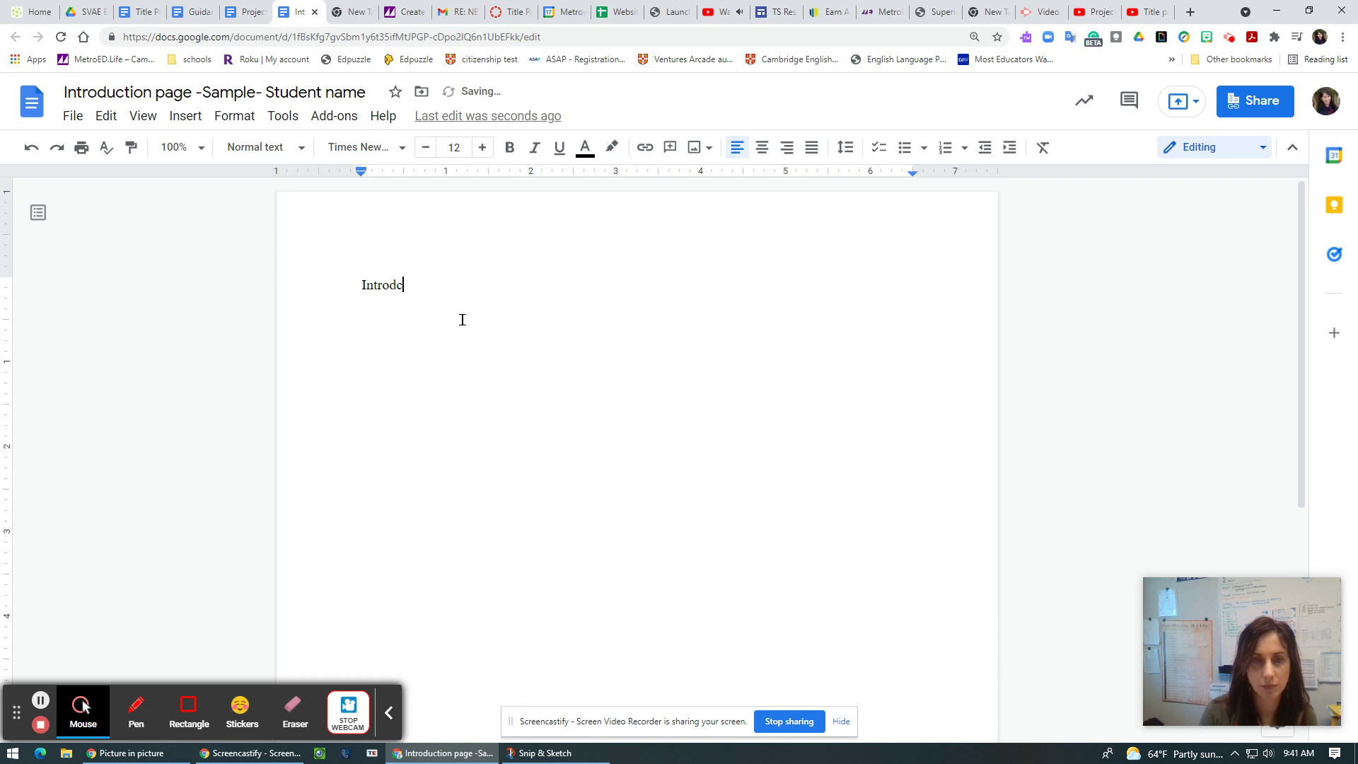
text(uction)
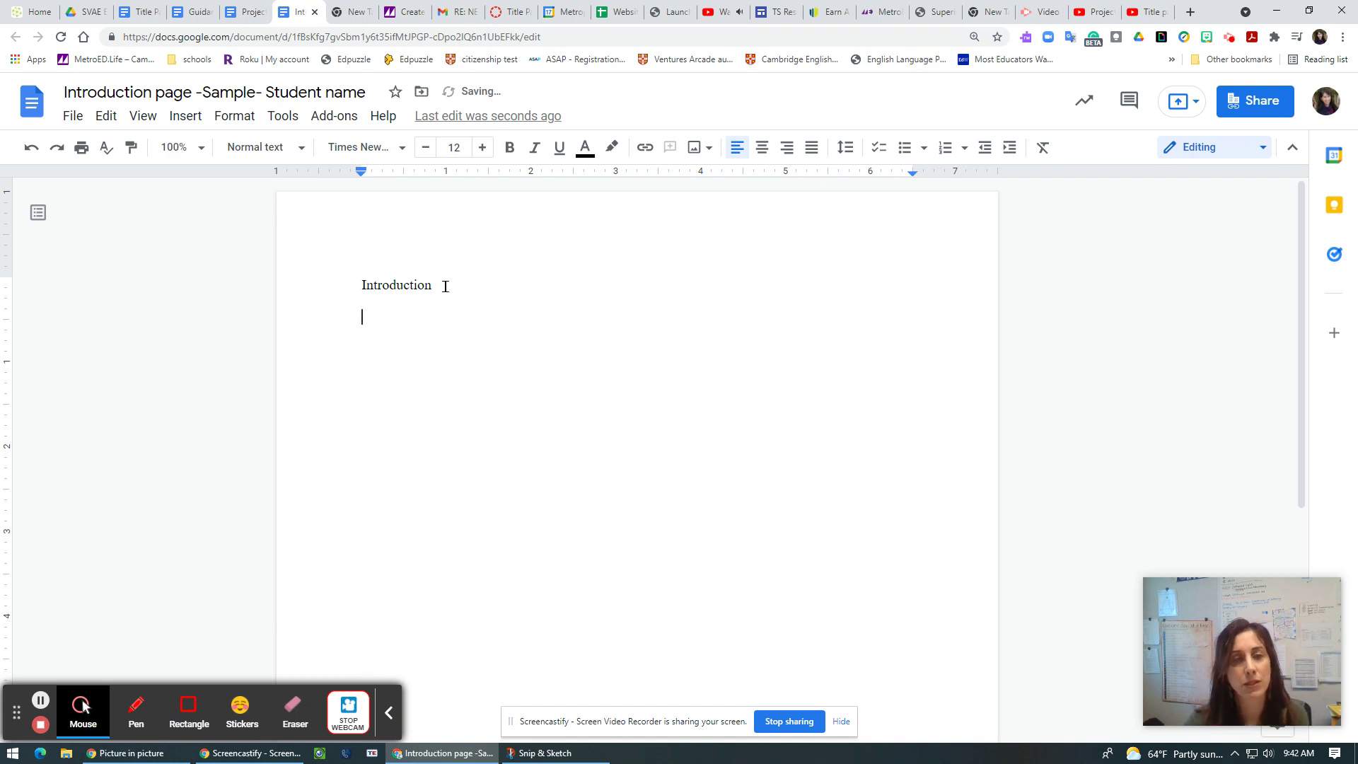
drag(445, 286, 362, 286)
click(762, 147)
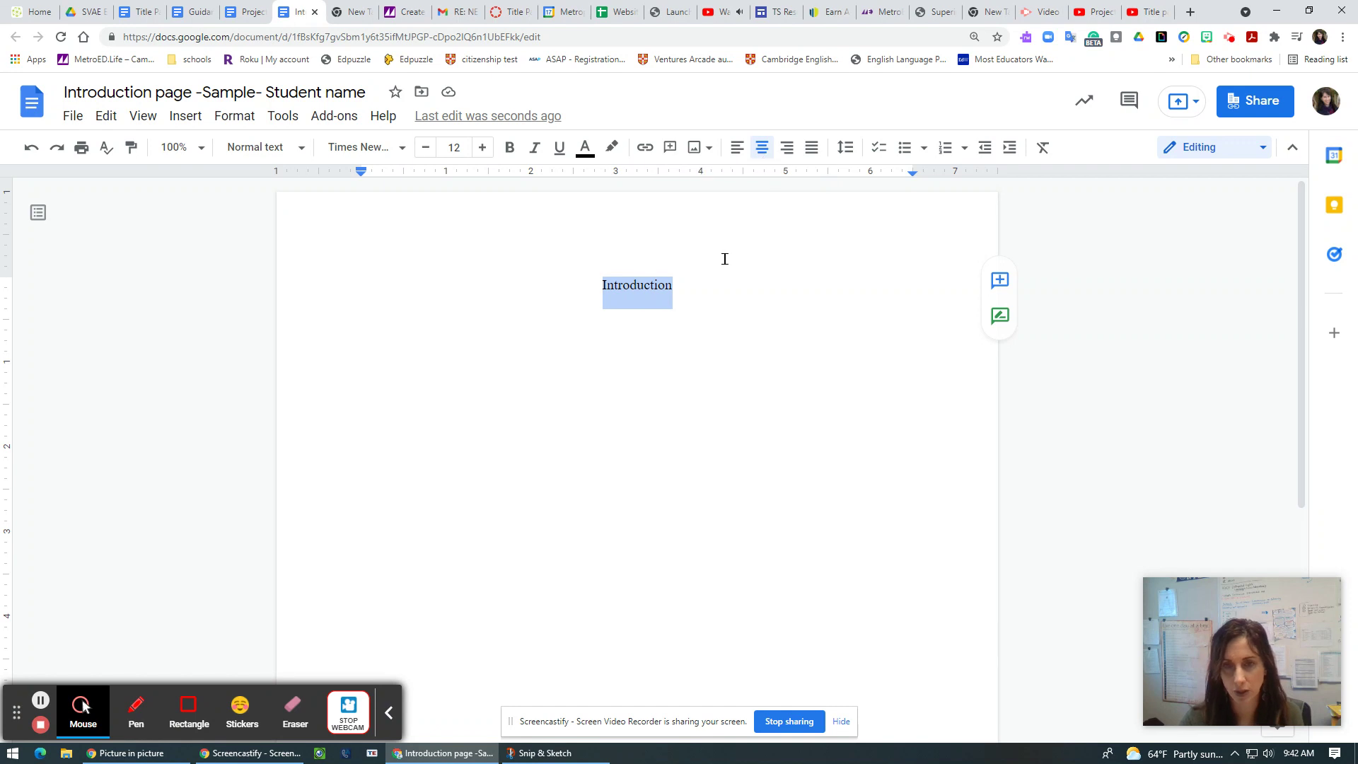
Start a left-aligned, tab-indented line below the heading after briefly checking the Project Proposal.
click(703, 293)
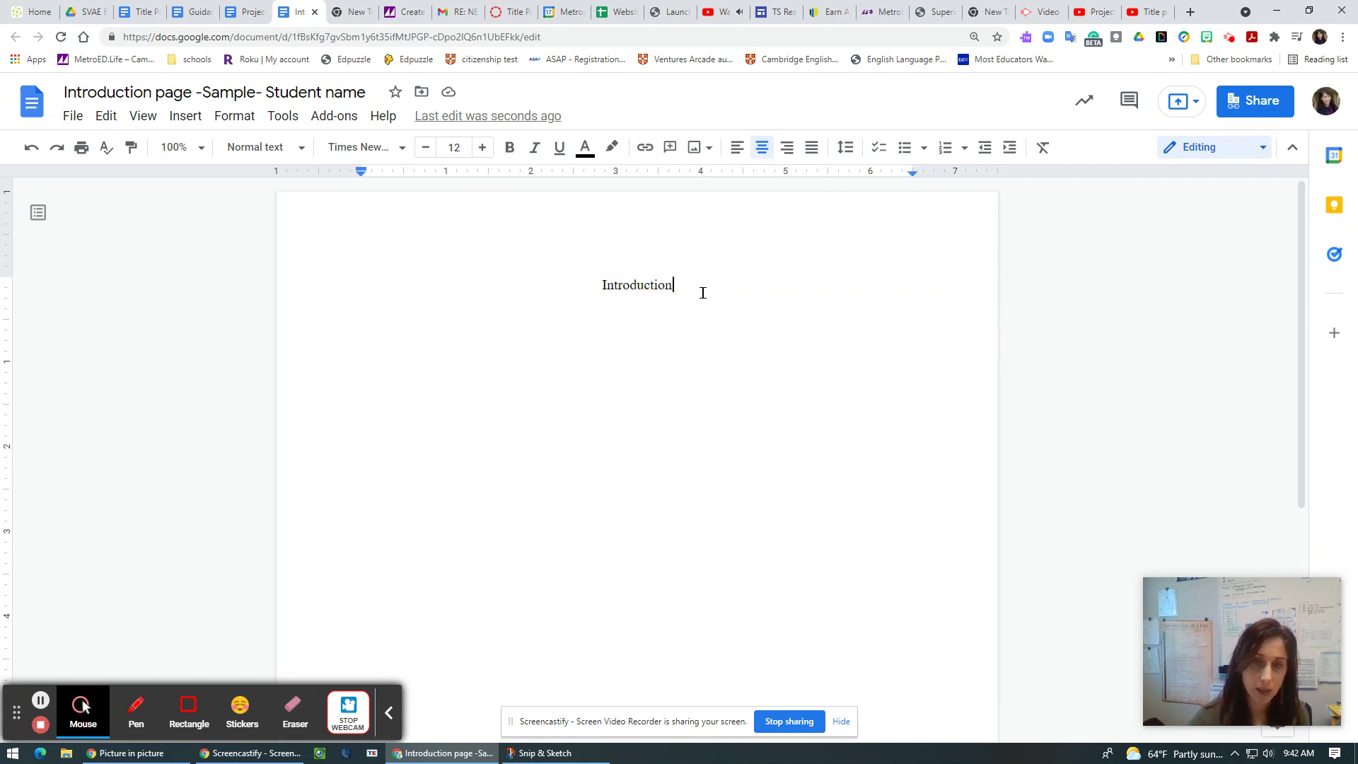
key(Return)
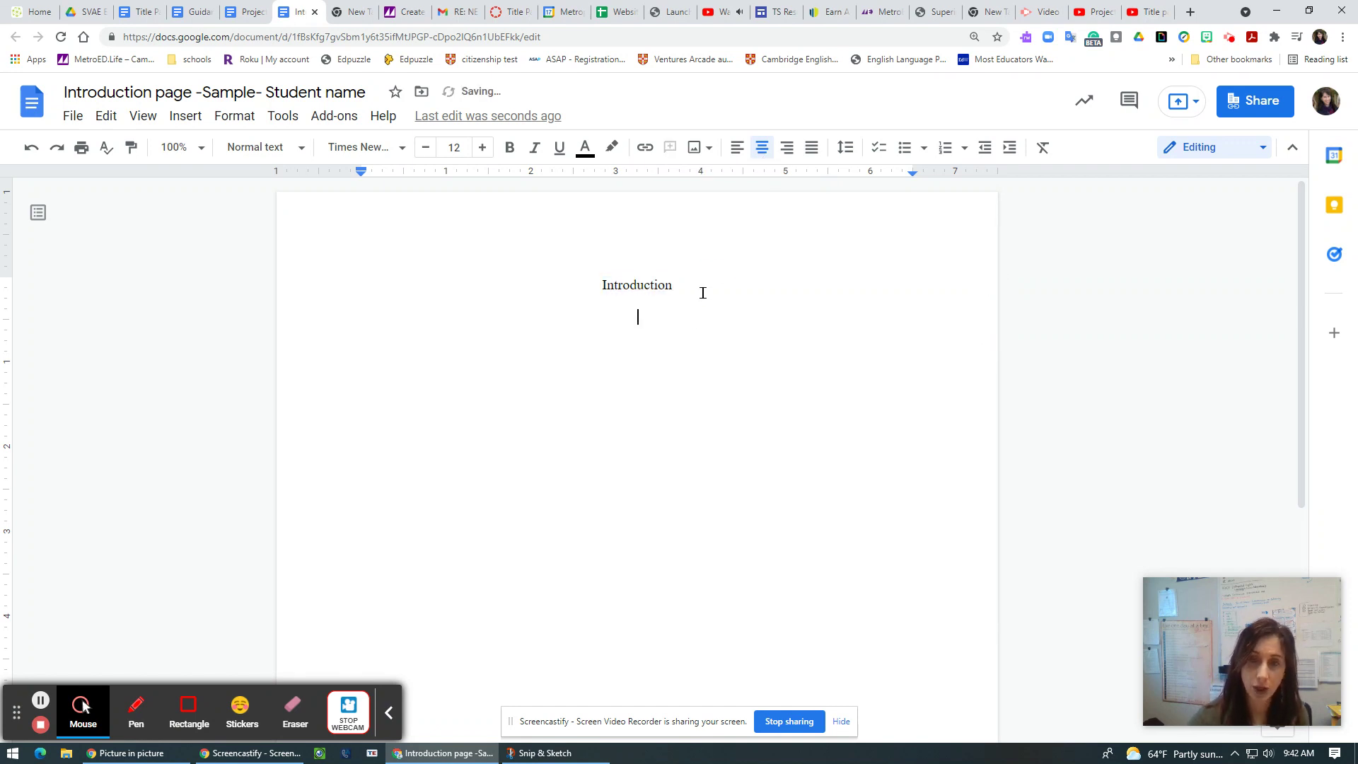
click(735, 147)
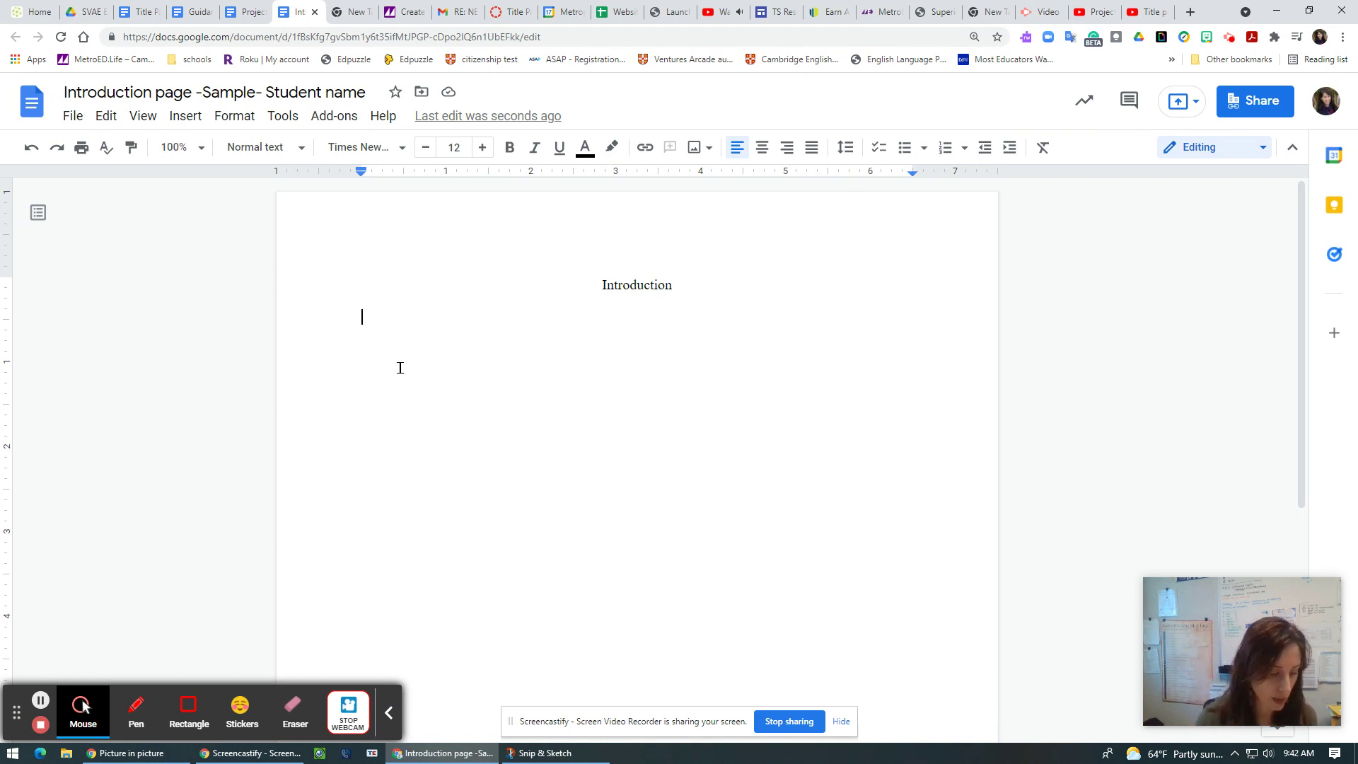
key(Tab)
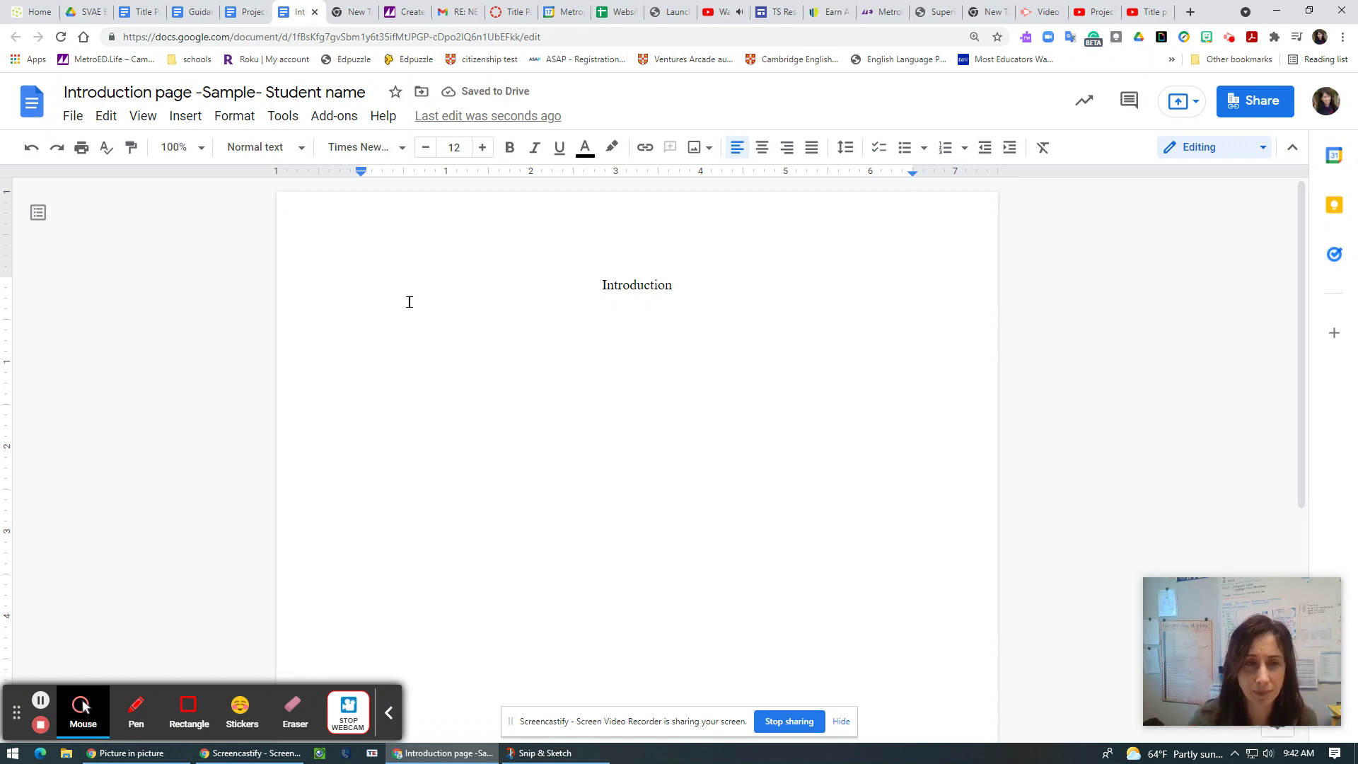
click(244, 15)
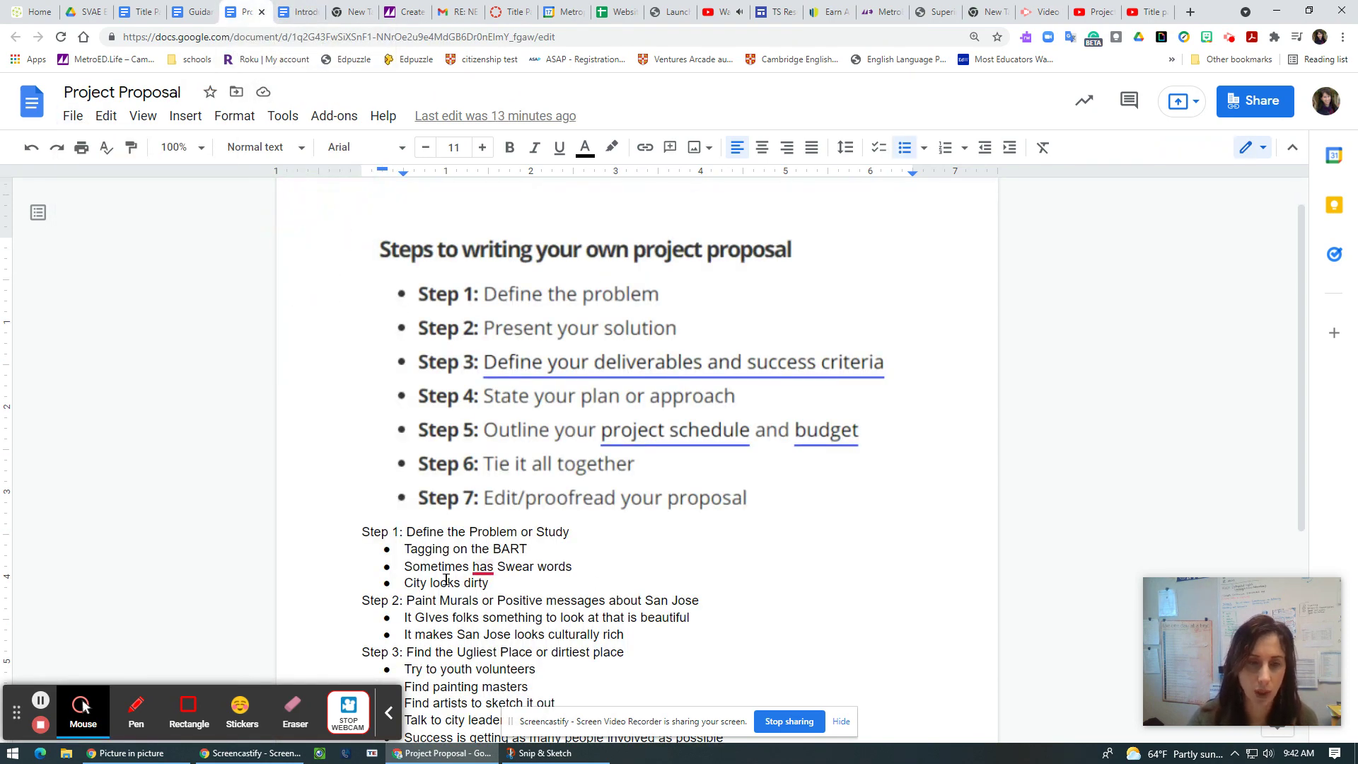
click(299, 17)
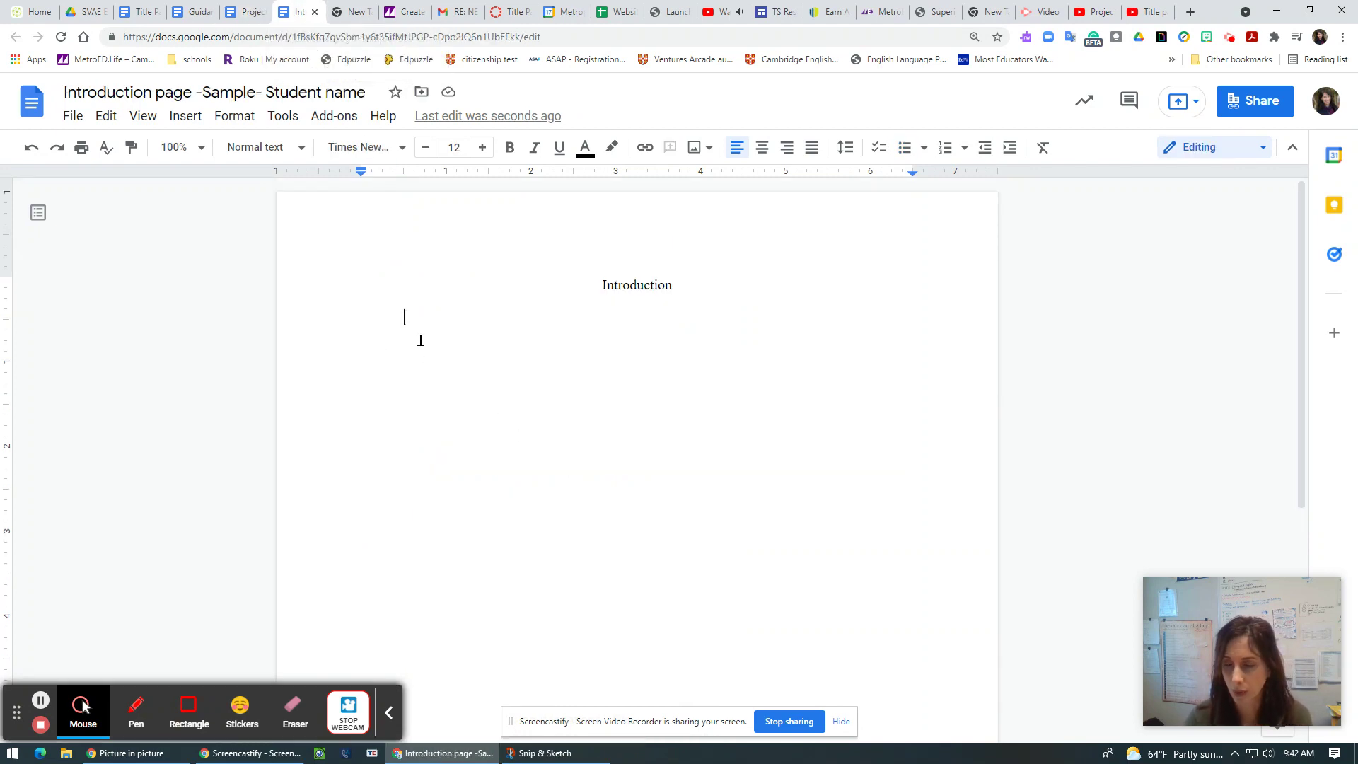
Search Google in a new tab for 'quotes about Tagging'.
click(1190, 12)
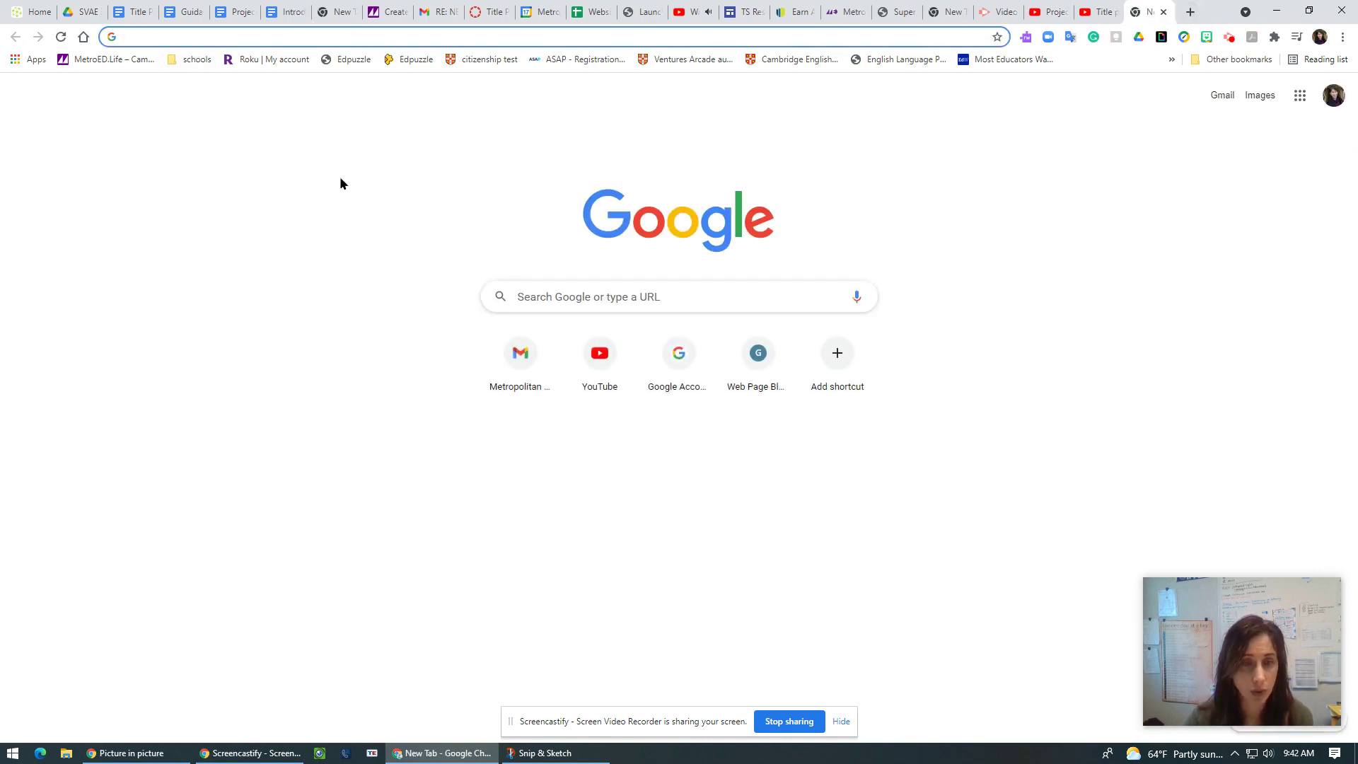
text(quotes about Tagging)
key(Return)
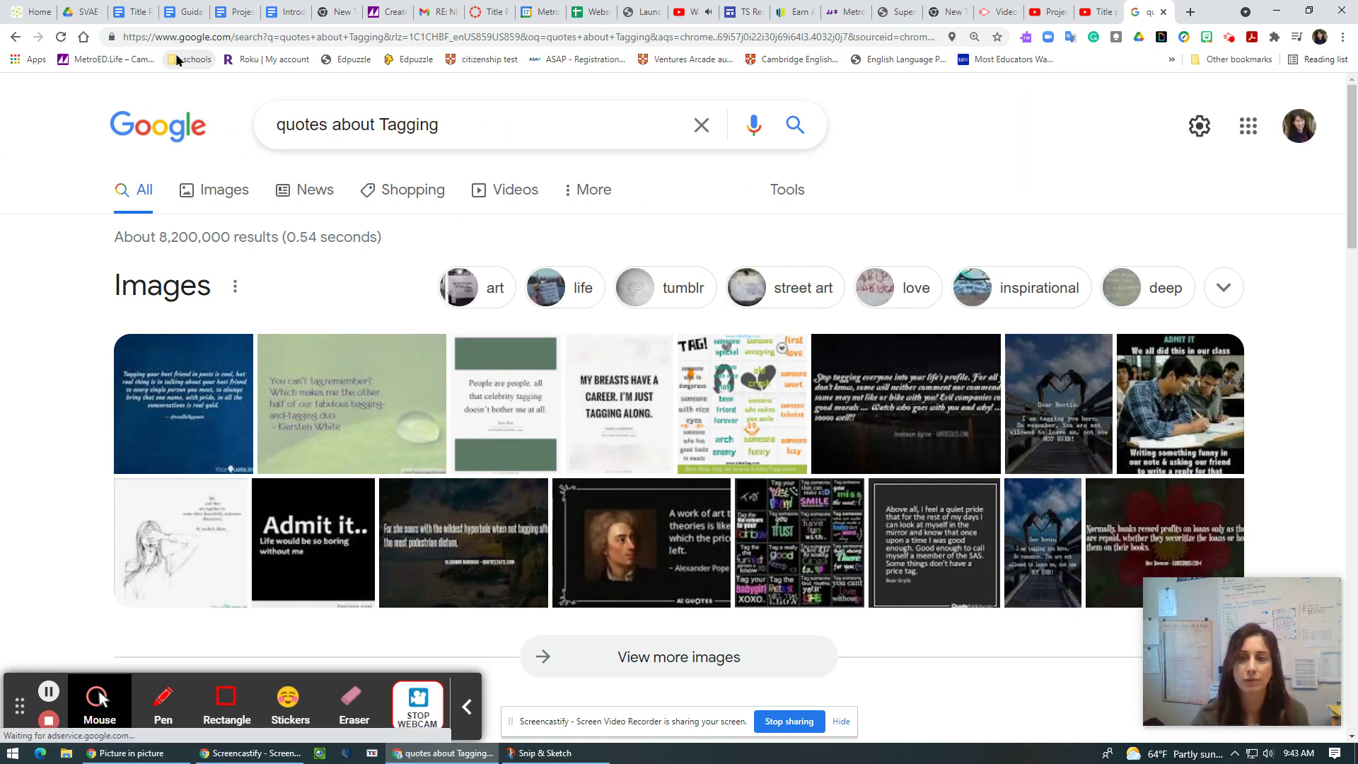
scroll(386, 516, down, 4)
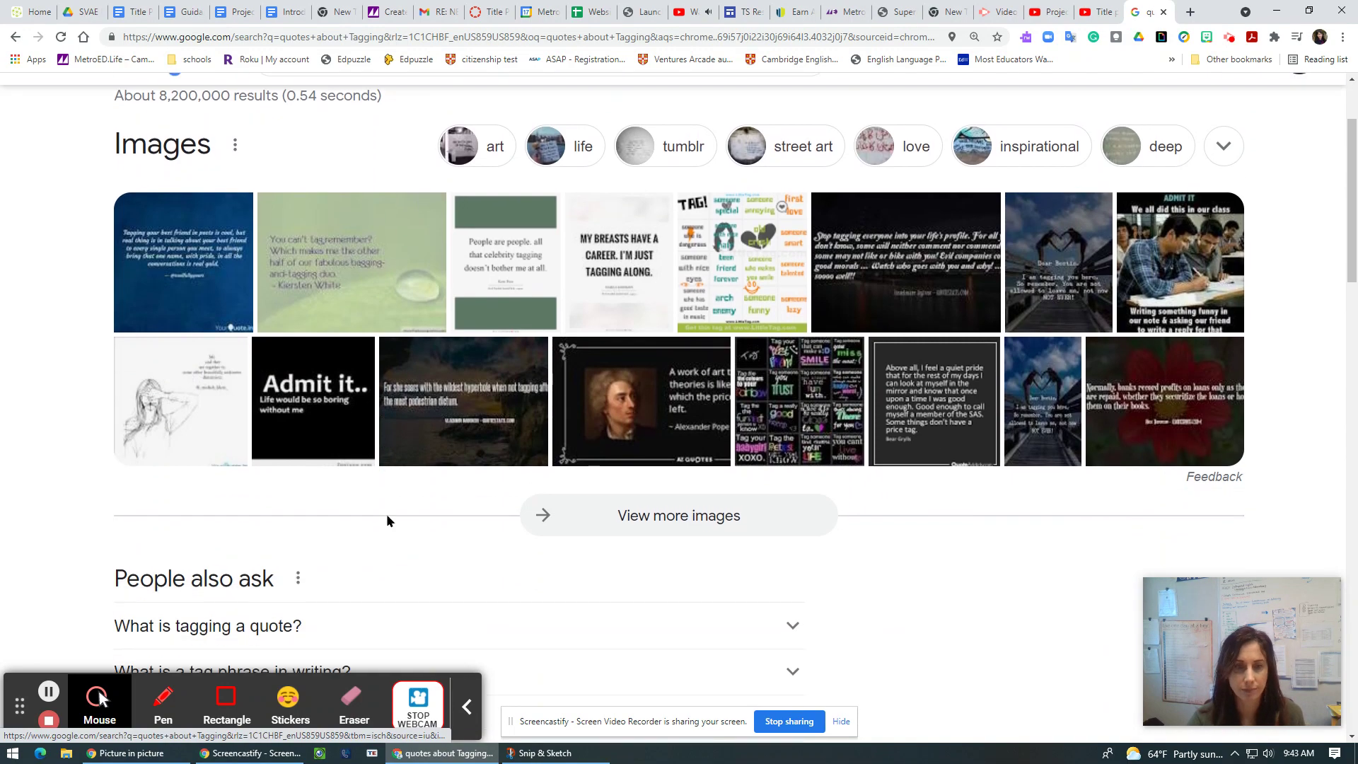
scroll(248, 544, up, 4)
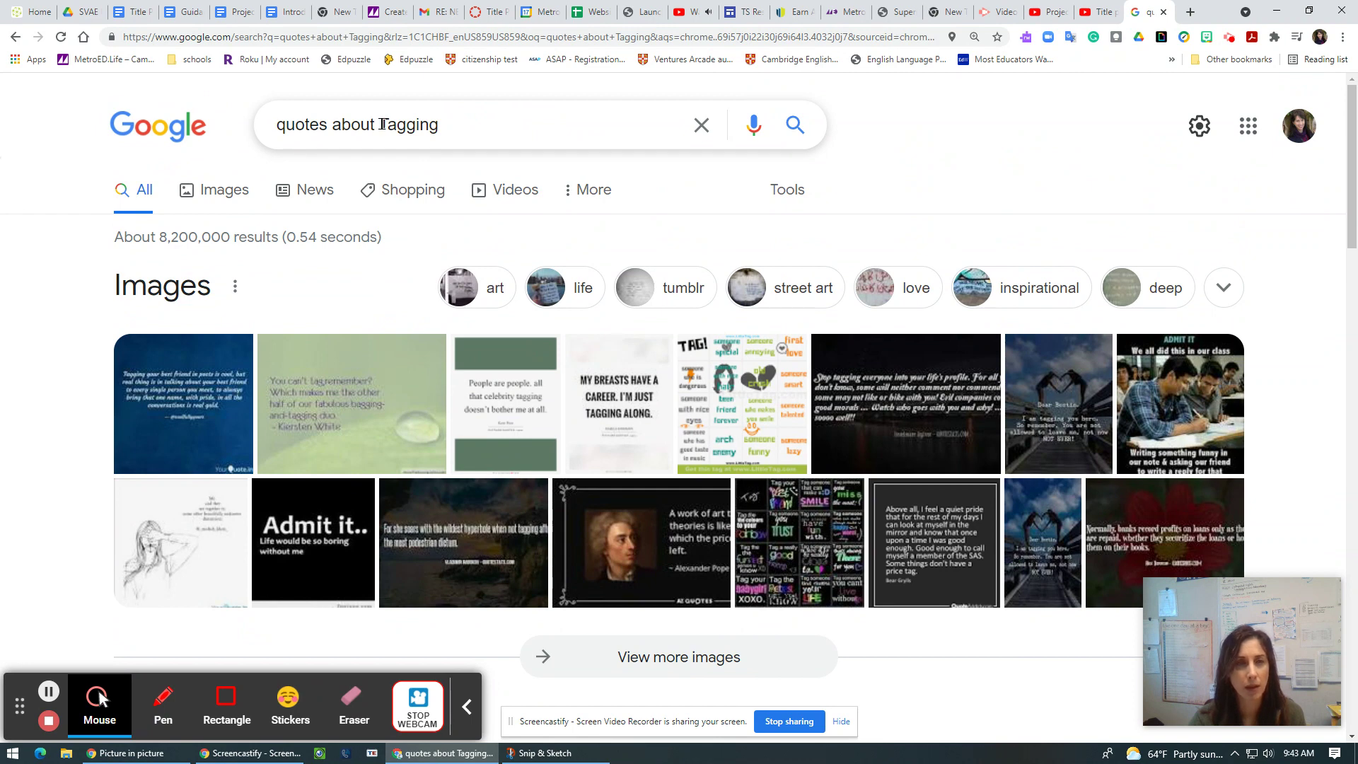
Change the search to 'quotes about angry graffiti', accepting the spelling correction.
double_click(410, 124)
text(angry)
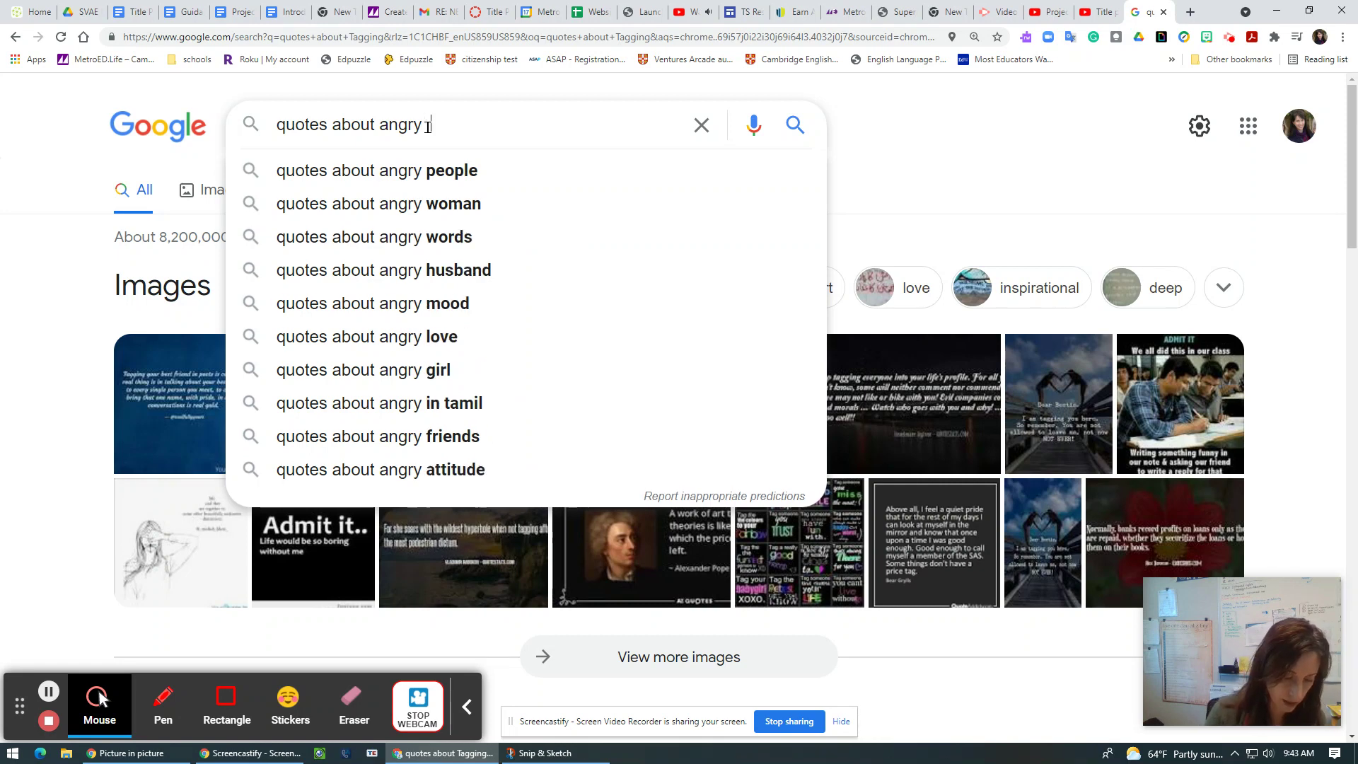
text(graffeti)
key(BackSpace)
text(eti)
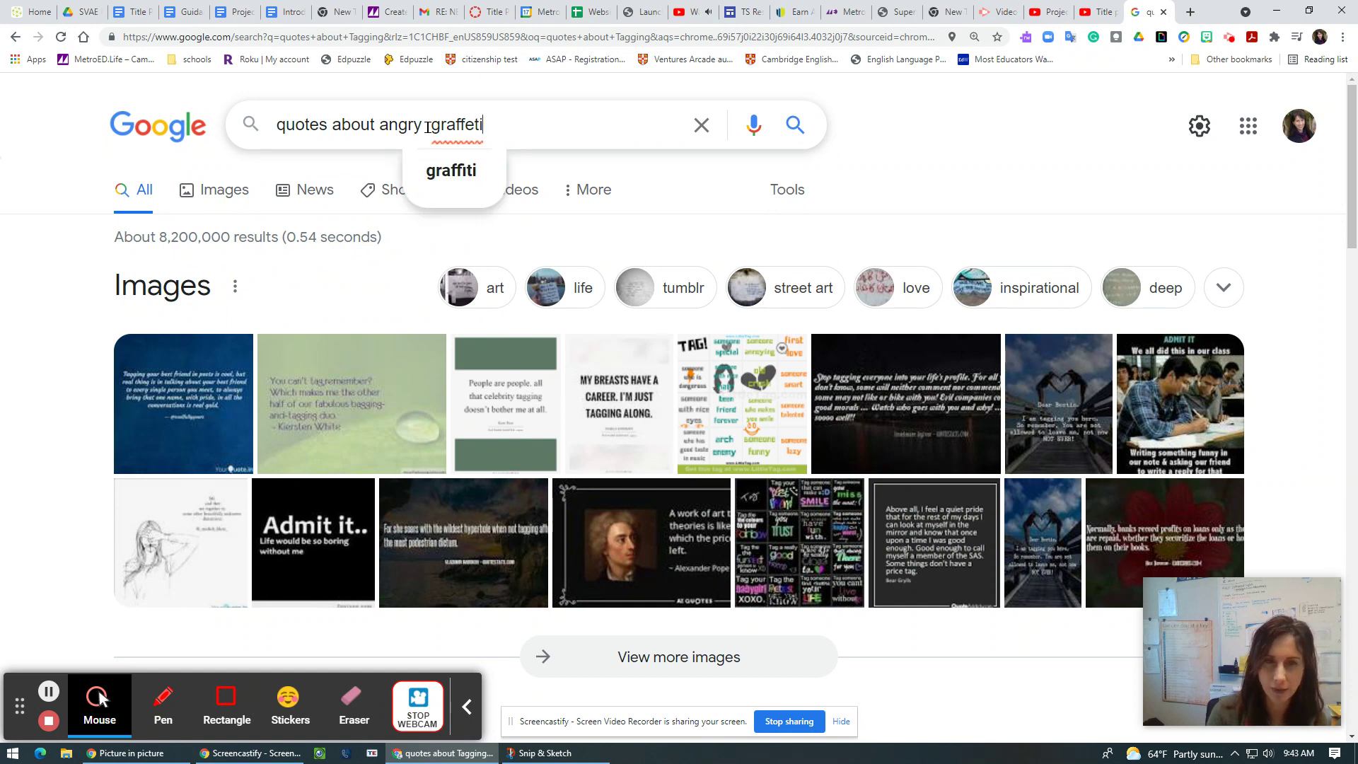
click(445, 171)
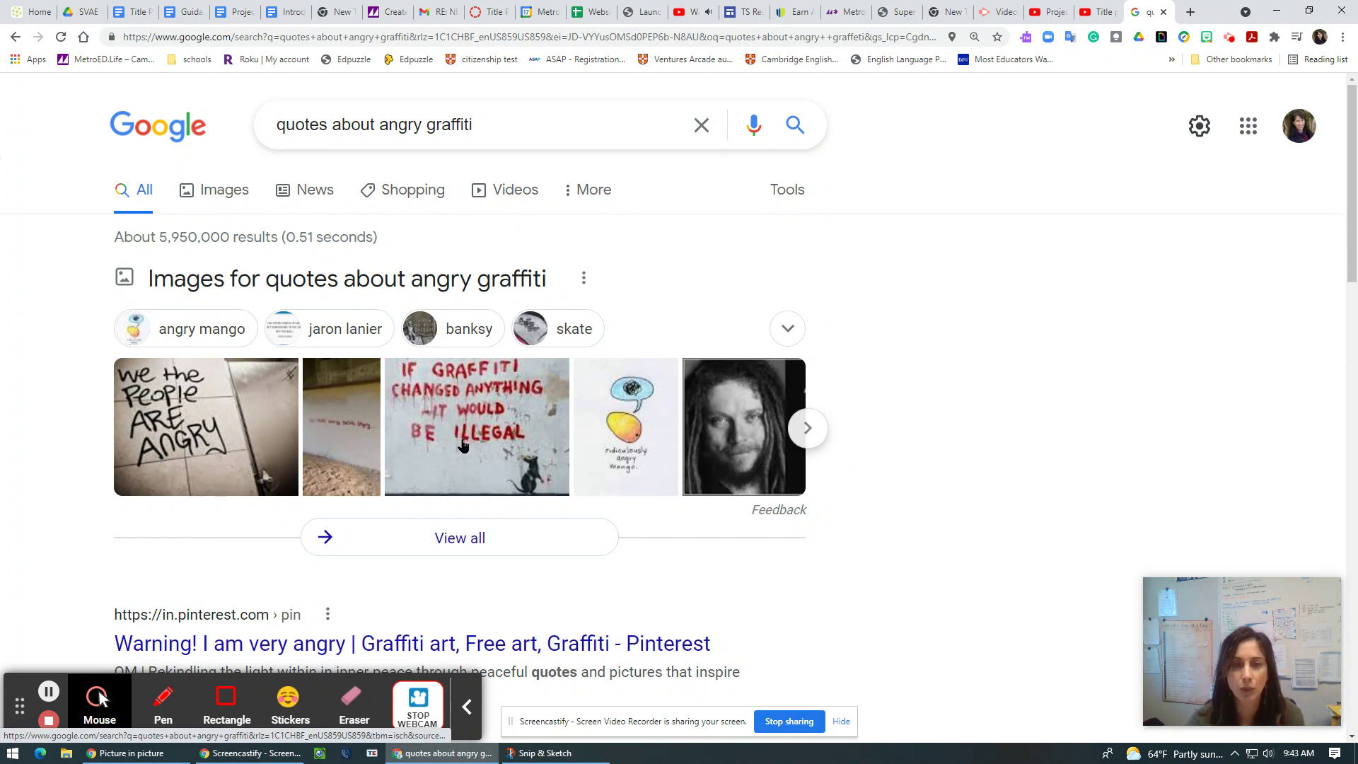
Open the Quotes about Graffiti result and dismiss its sign-up pop-up.
scroll(452, 463, down, 1)
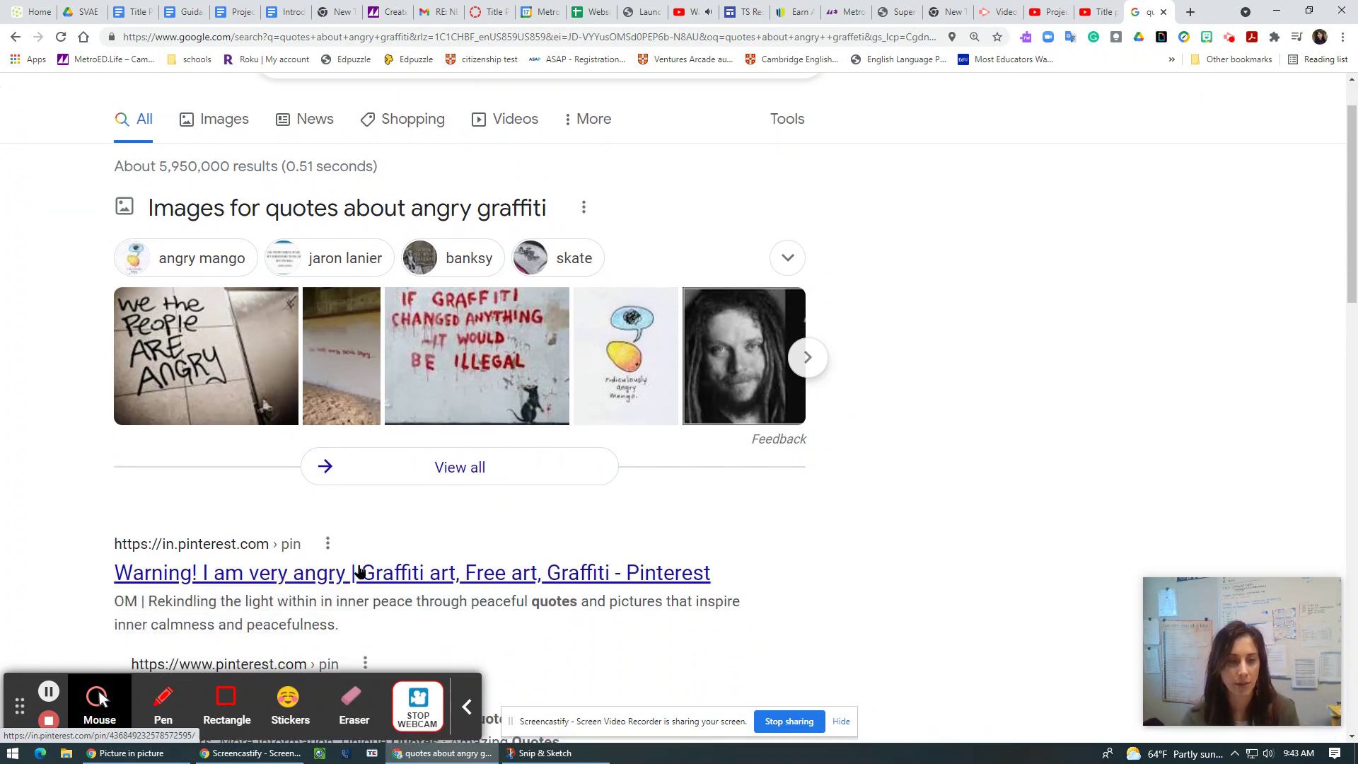
scroll(425, 576, down, 2)
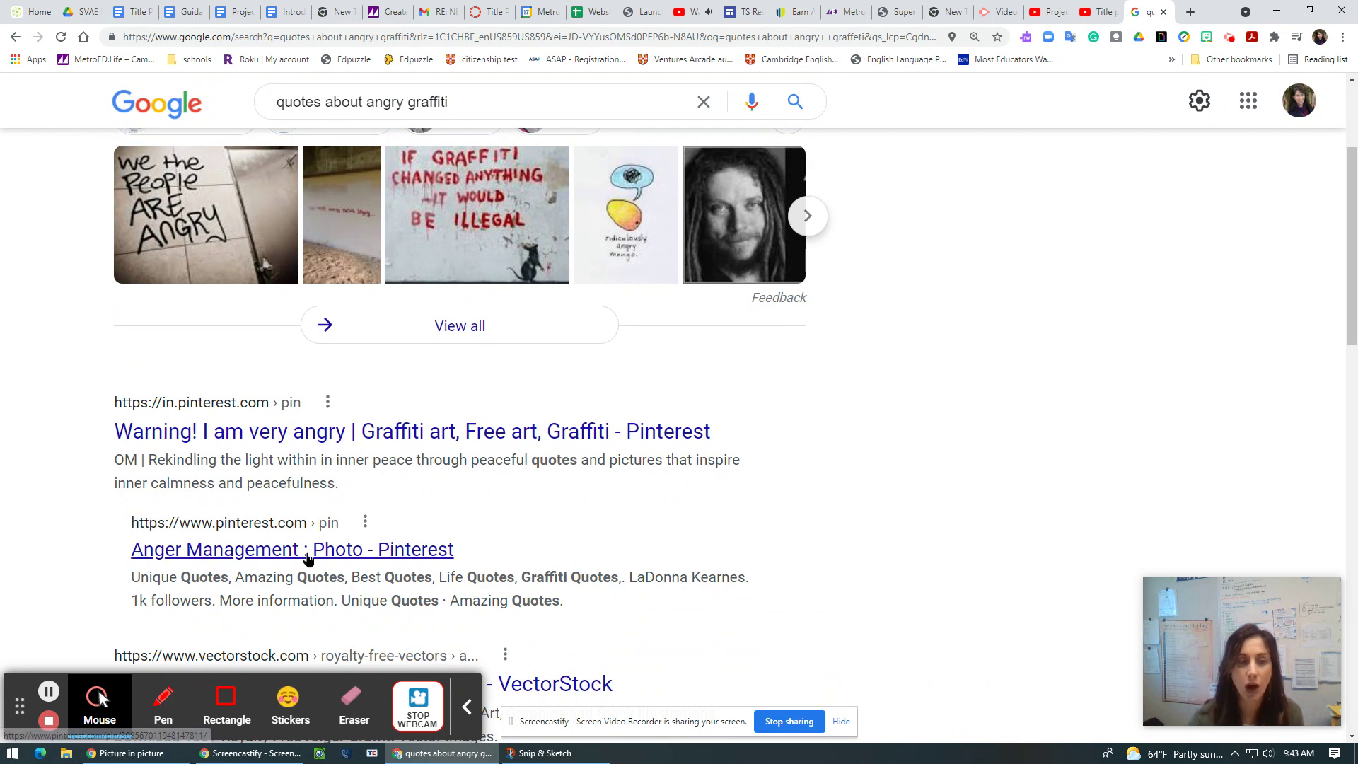
scroll(372, 612, down, 2)
scroll(339, 540, down, 3)
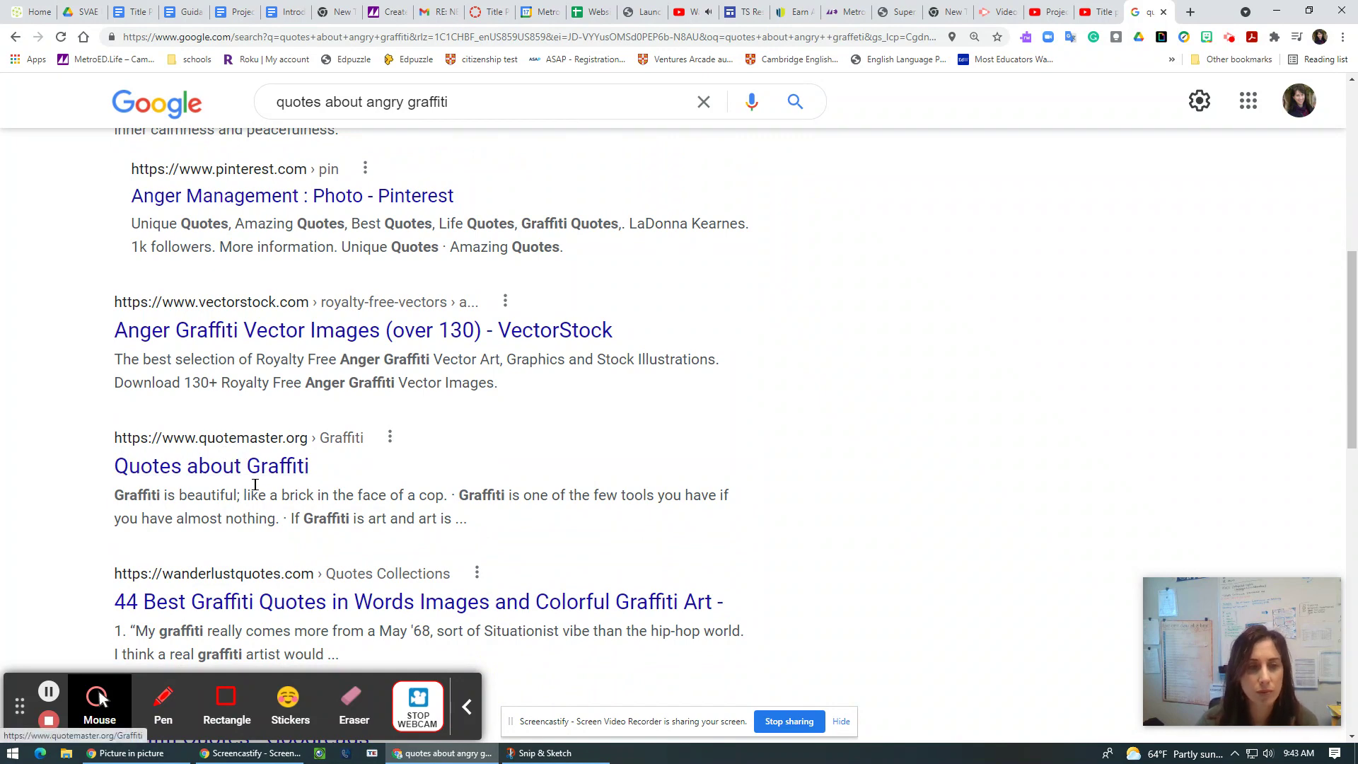
click(237, 471)
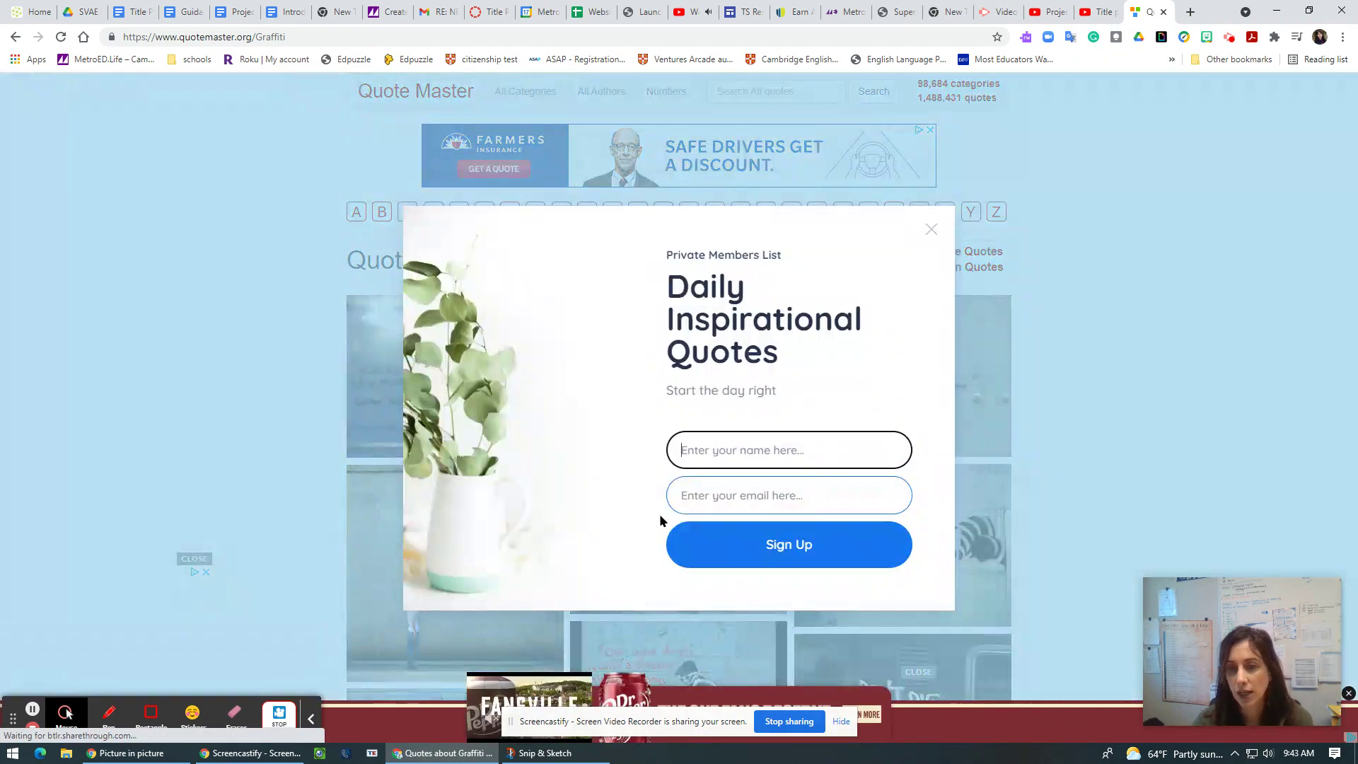
click(931, 229)
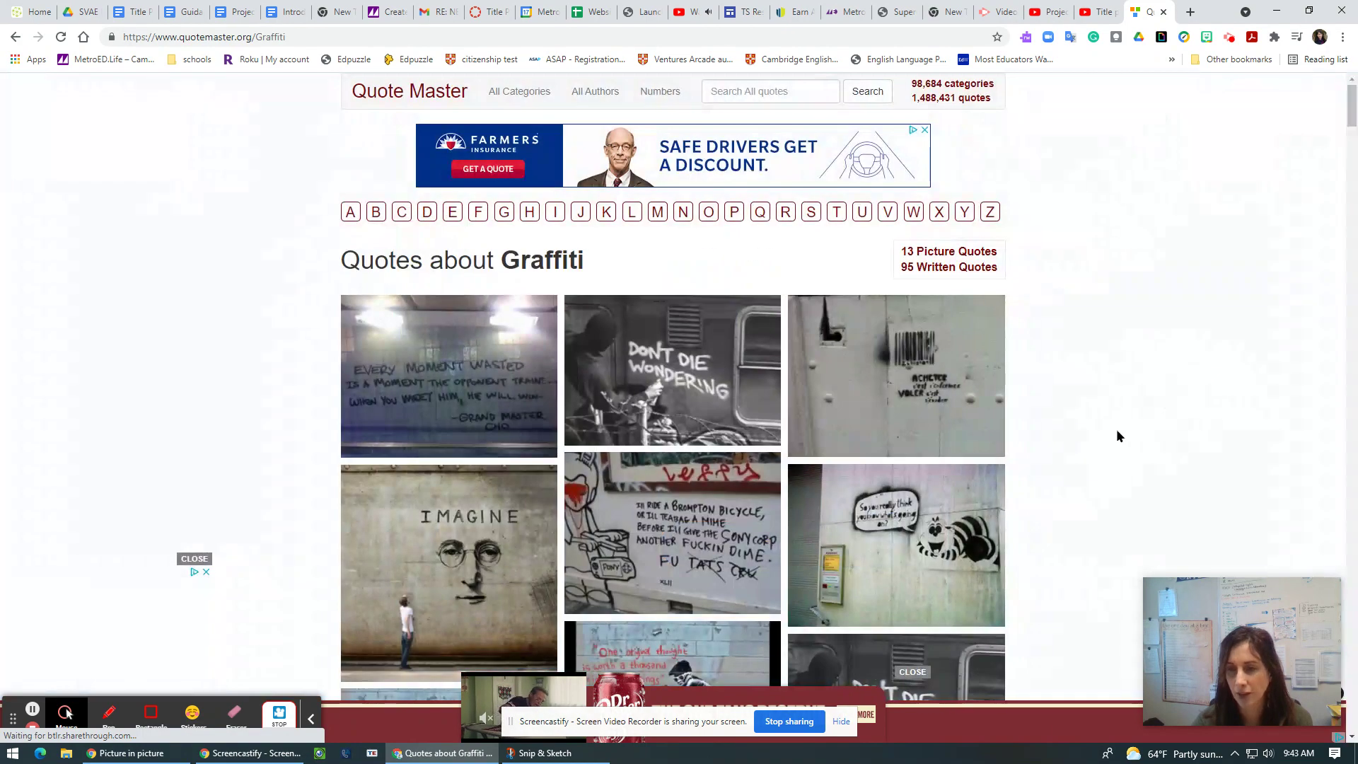
Copy the Banksy quote about having almost nothing from the graffiti quotes list.
scroll(1114, 429, down, 4)
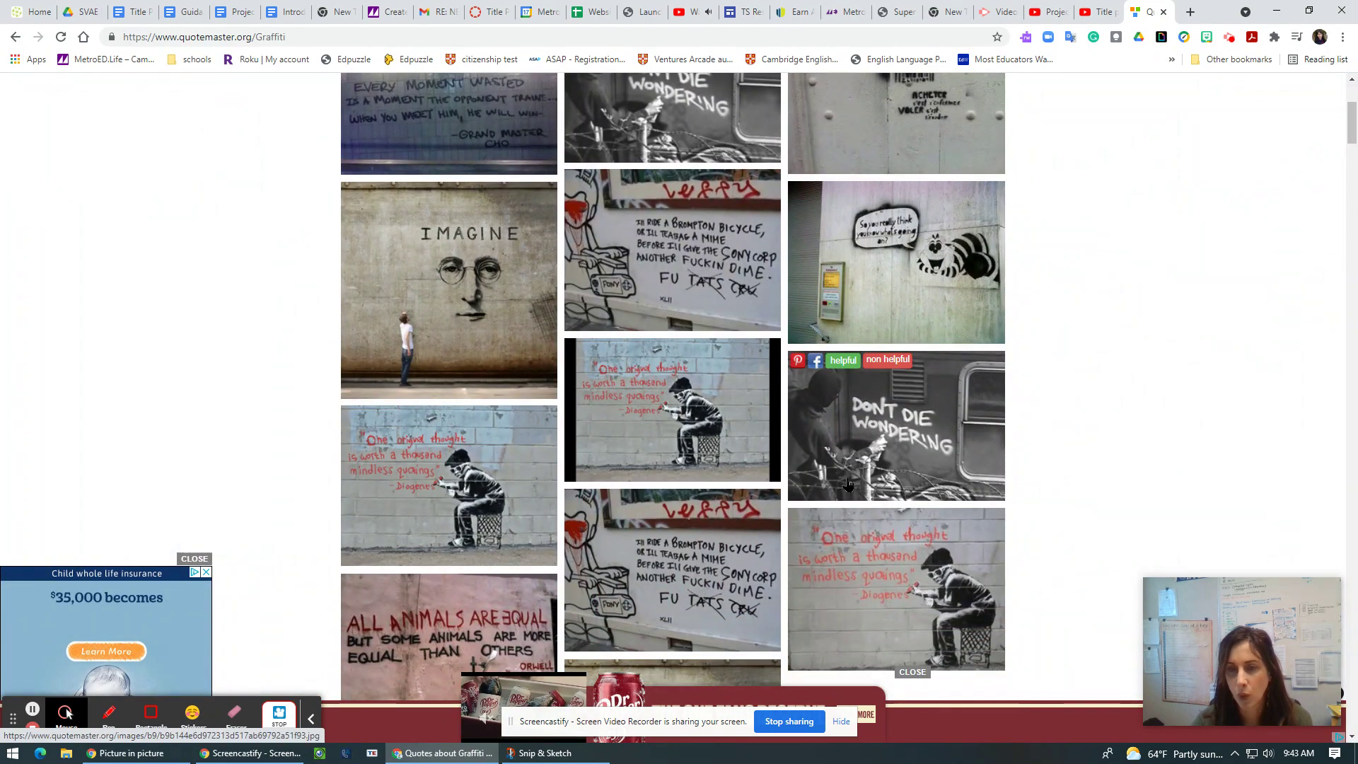
scroll(829, 489, down, 4)
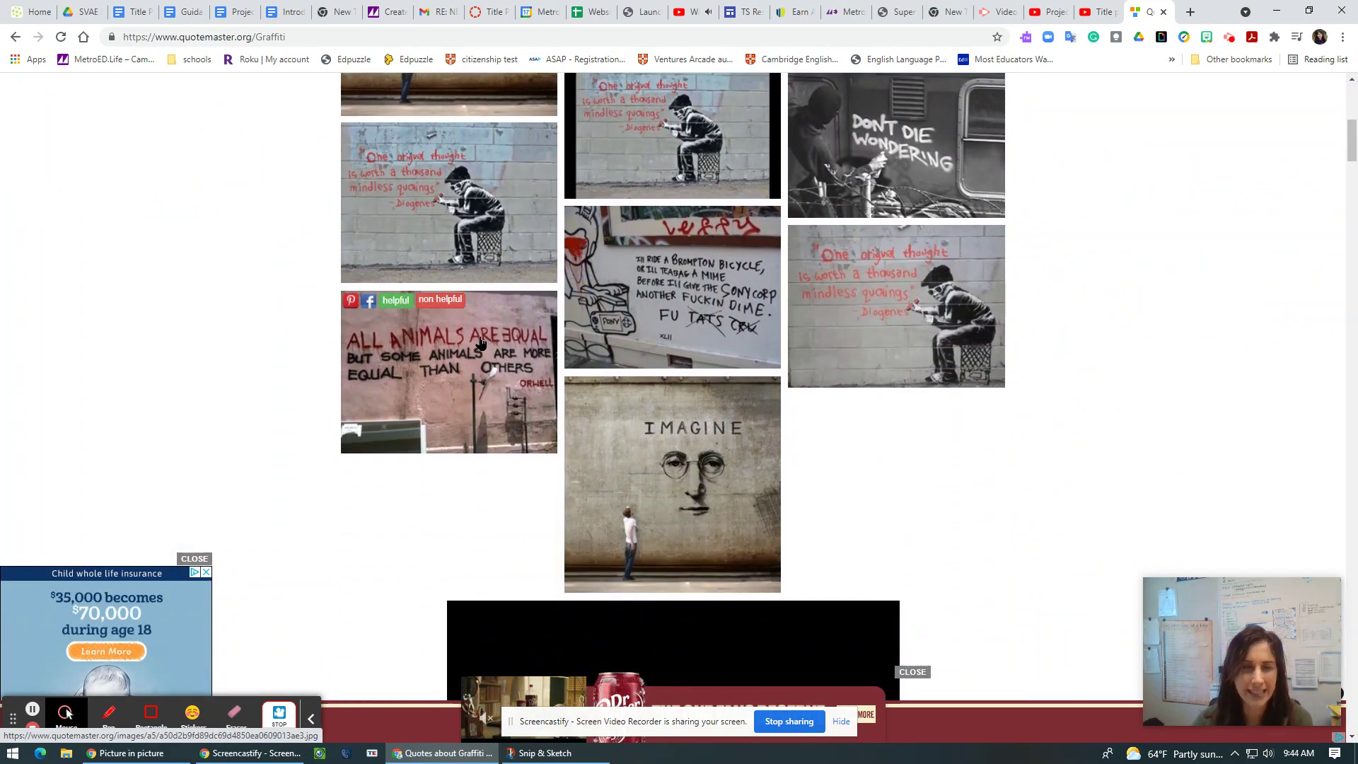
scroll(509, 442, down, 6)
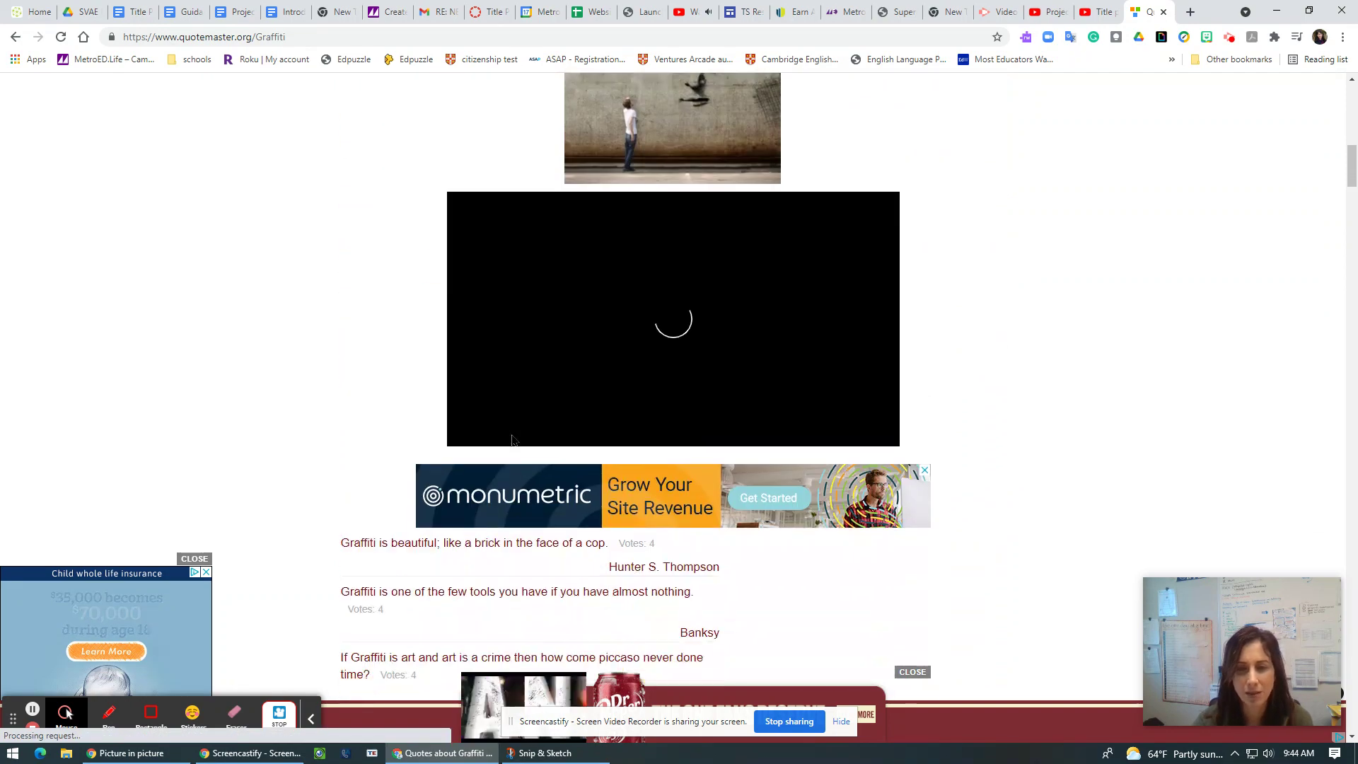
scroll(511, 440, down, 1)
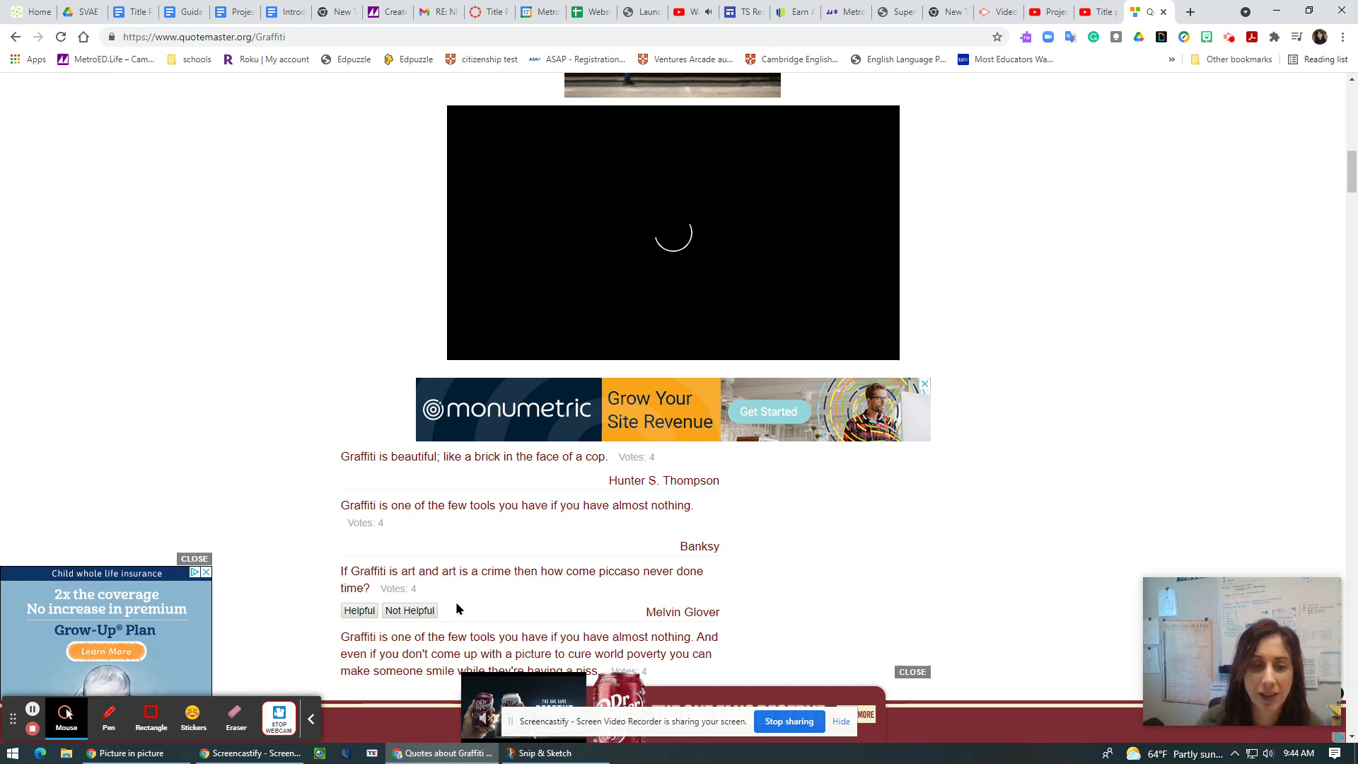
scroll(576, 582, down, 2)
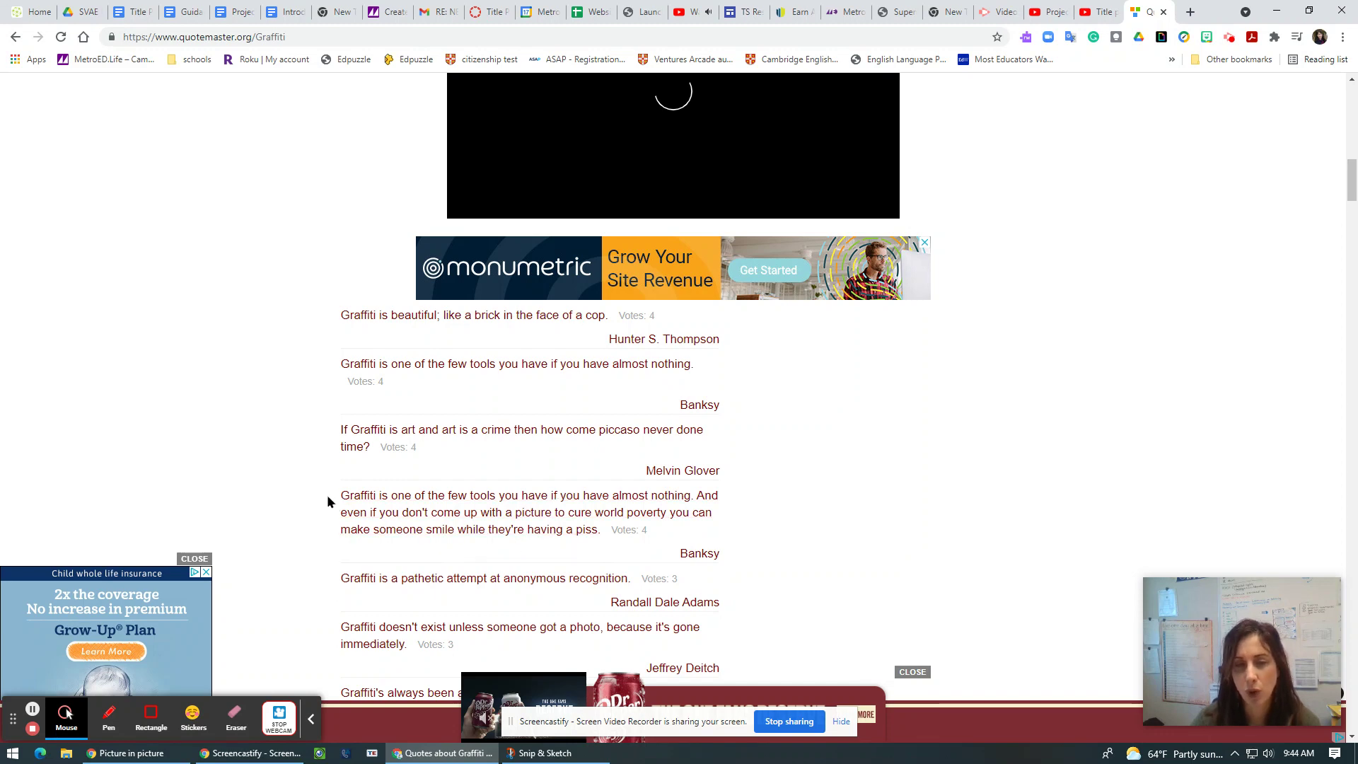
drag(333, 495, 604, 537)
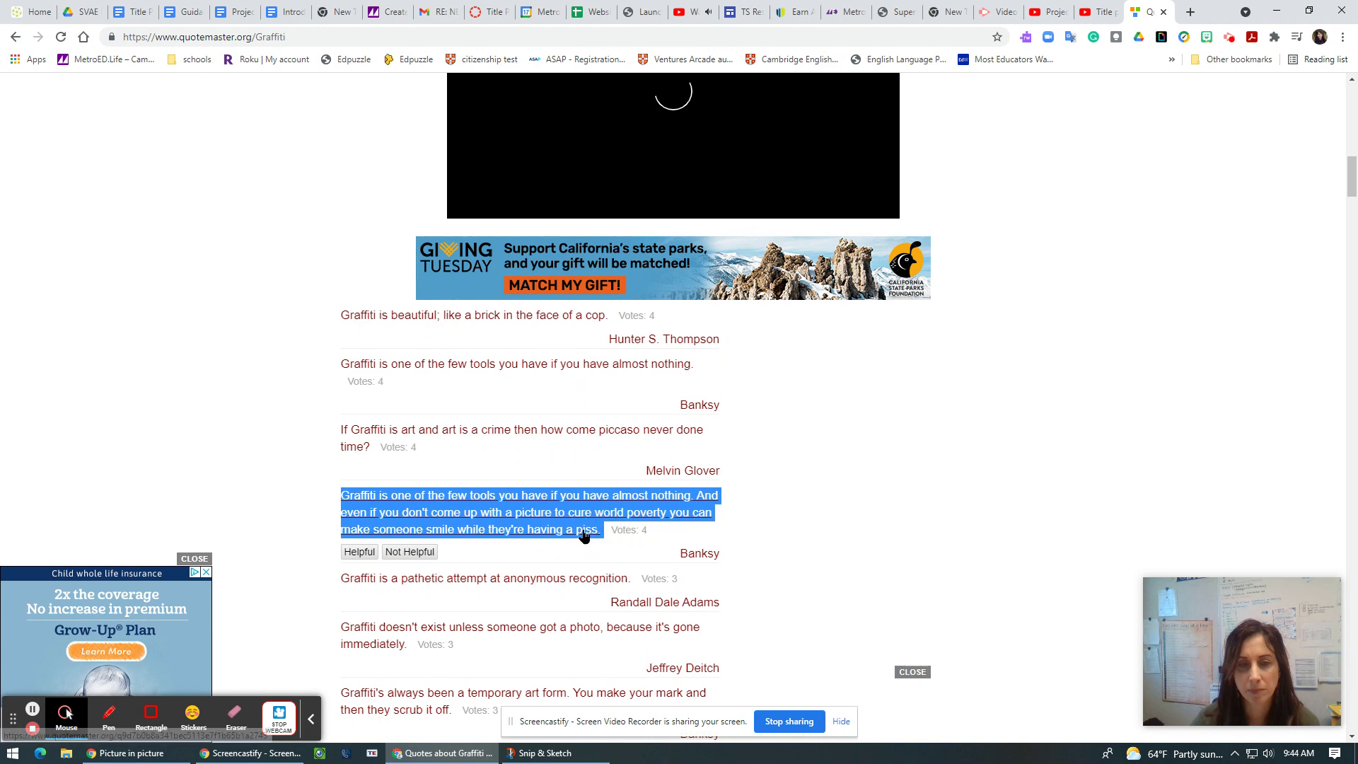
right_click(596, 529)
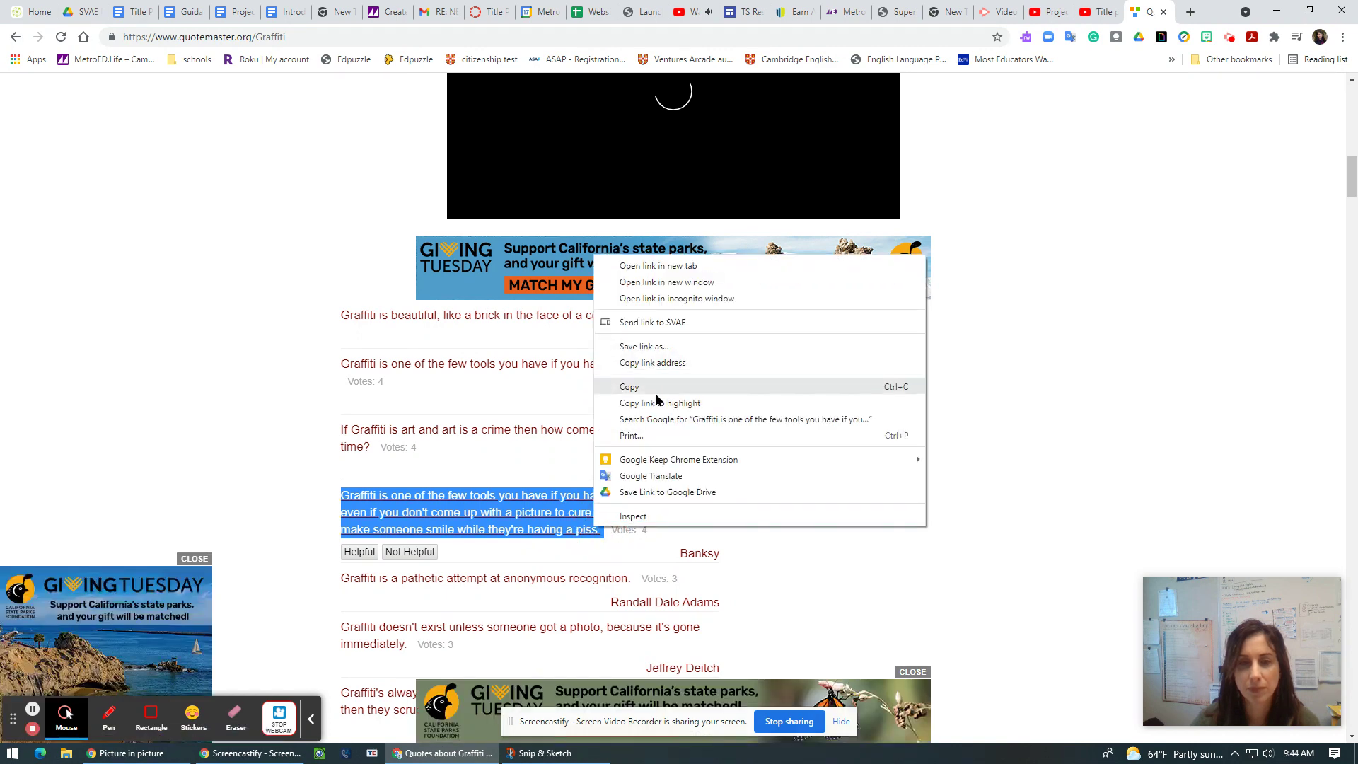
click(654, 387)
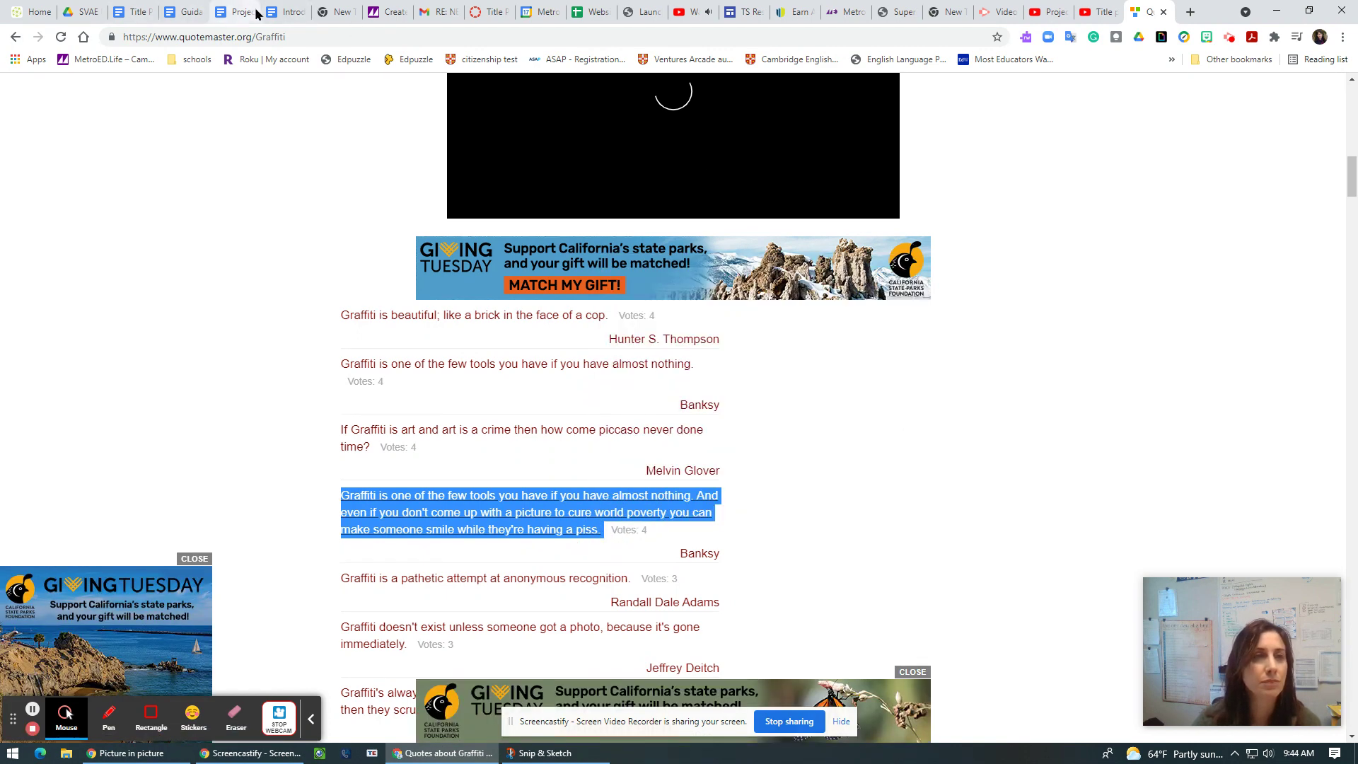
Paste the copied Banksy quote onto the empty line under the Introduction heading.
click(284, 14)
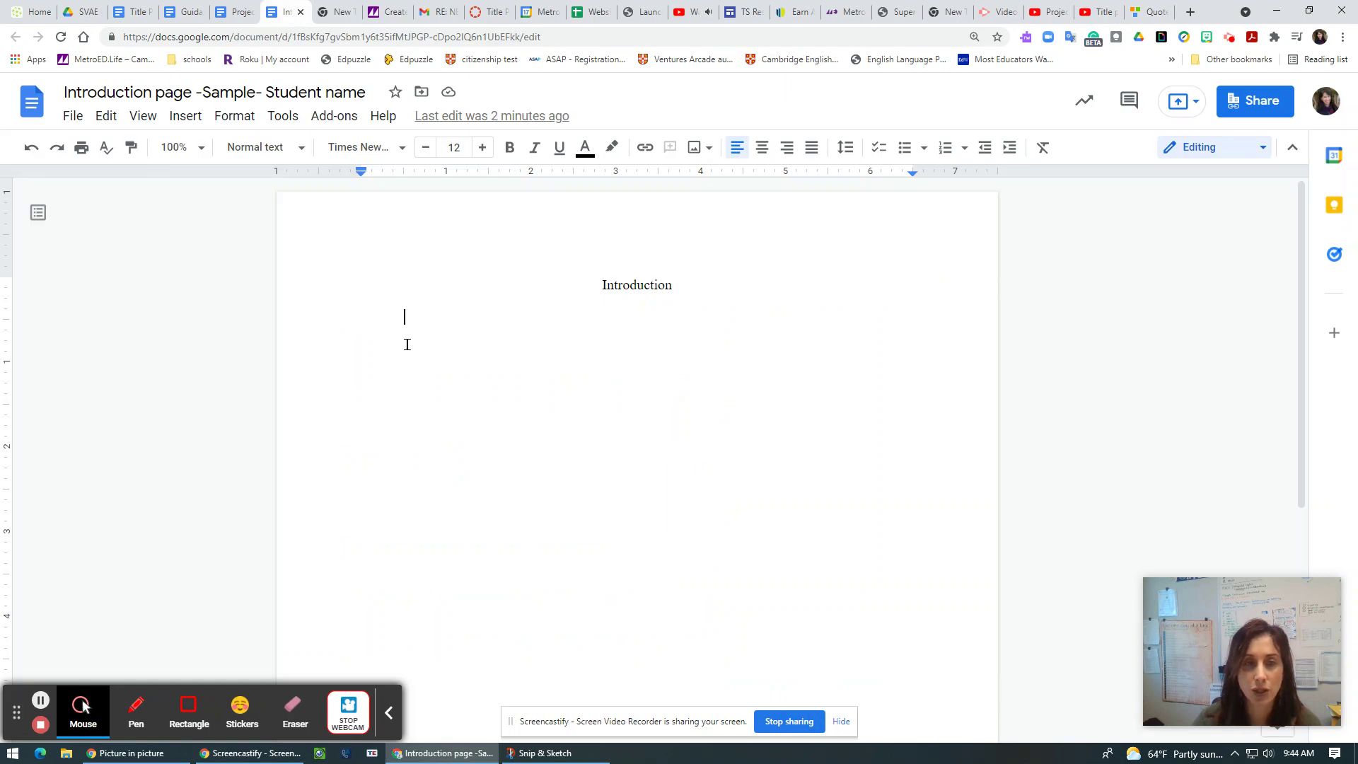
right_click(423, 346)
click(491, 421)
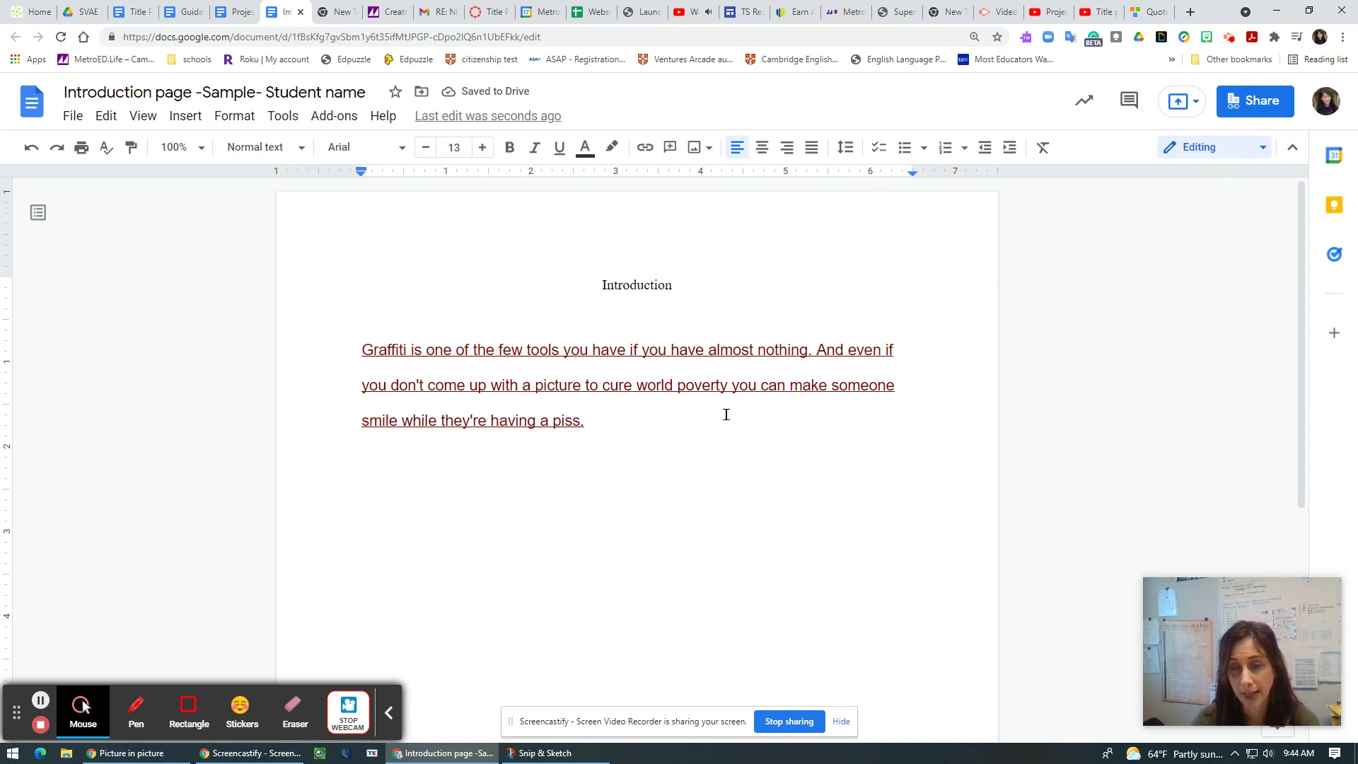
drag(650, 430, 363, 363)
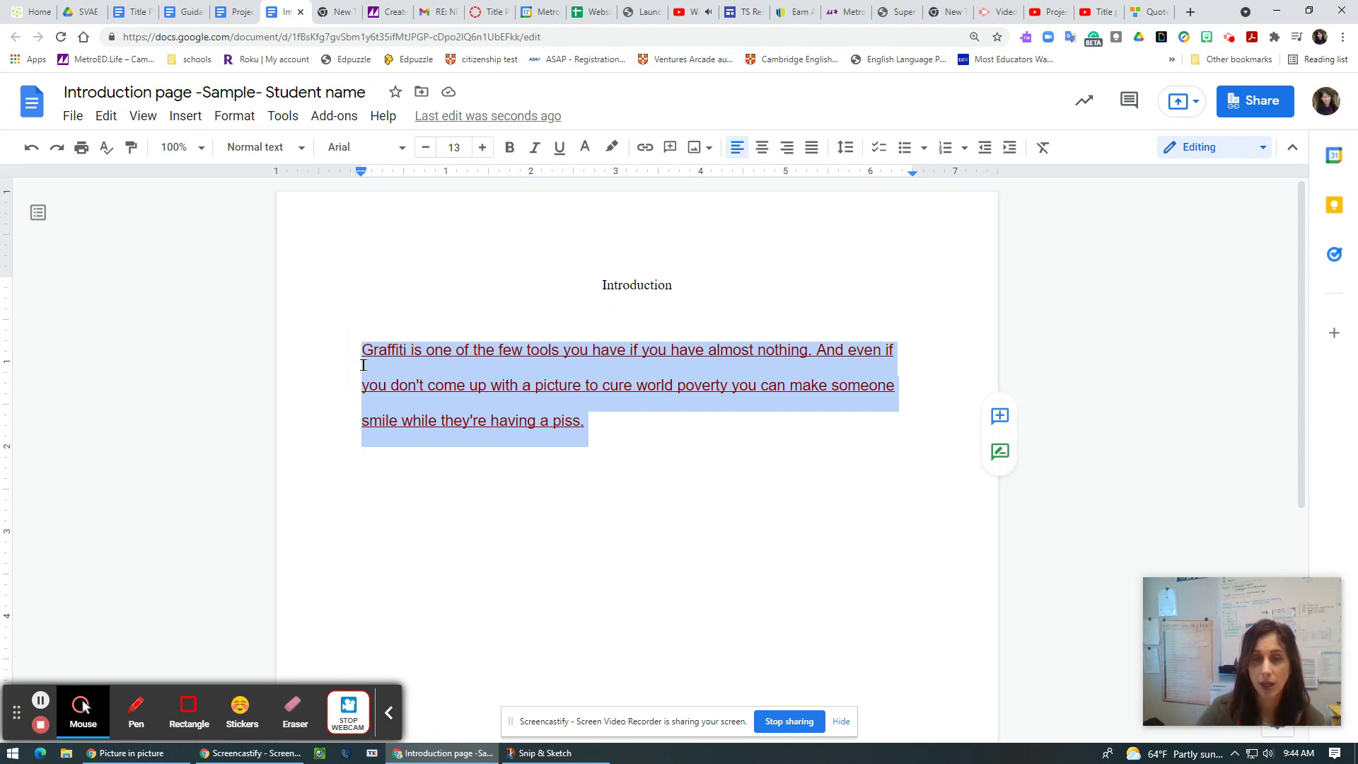
click(656, 439)
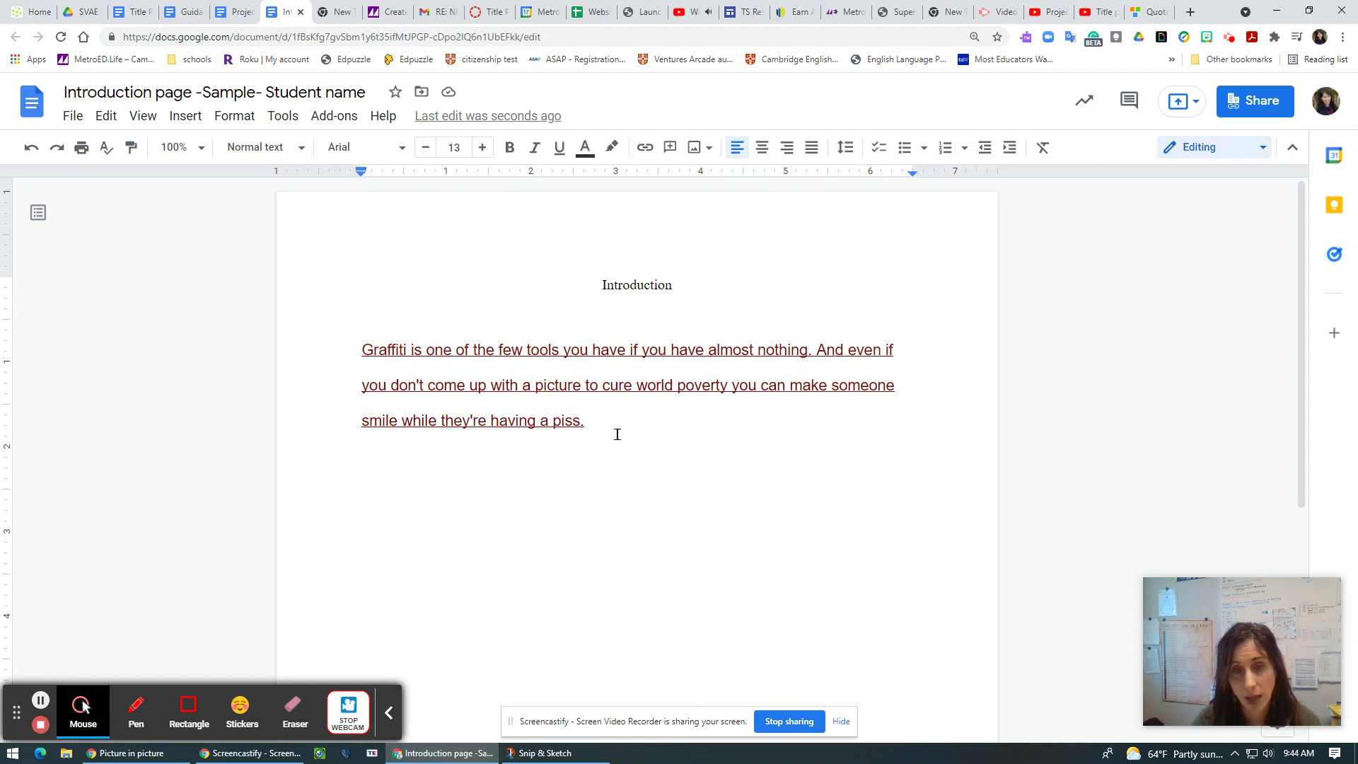
Format the pasted quote paragraph as Times New Roman, size 12.
drag(613, 428, 362, 345)
click(402, 148)
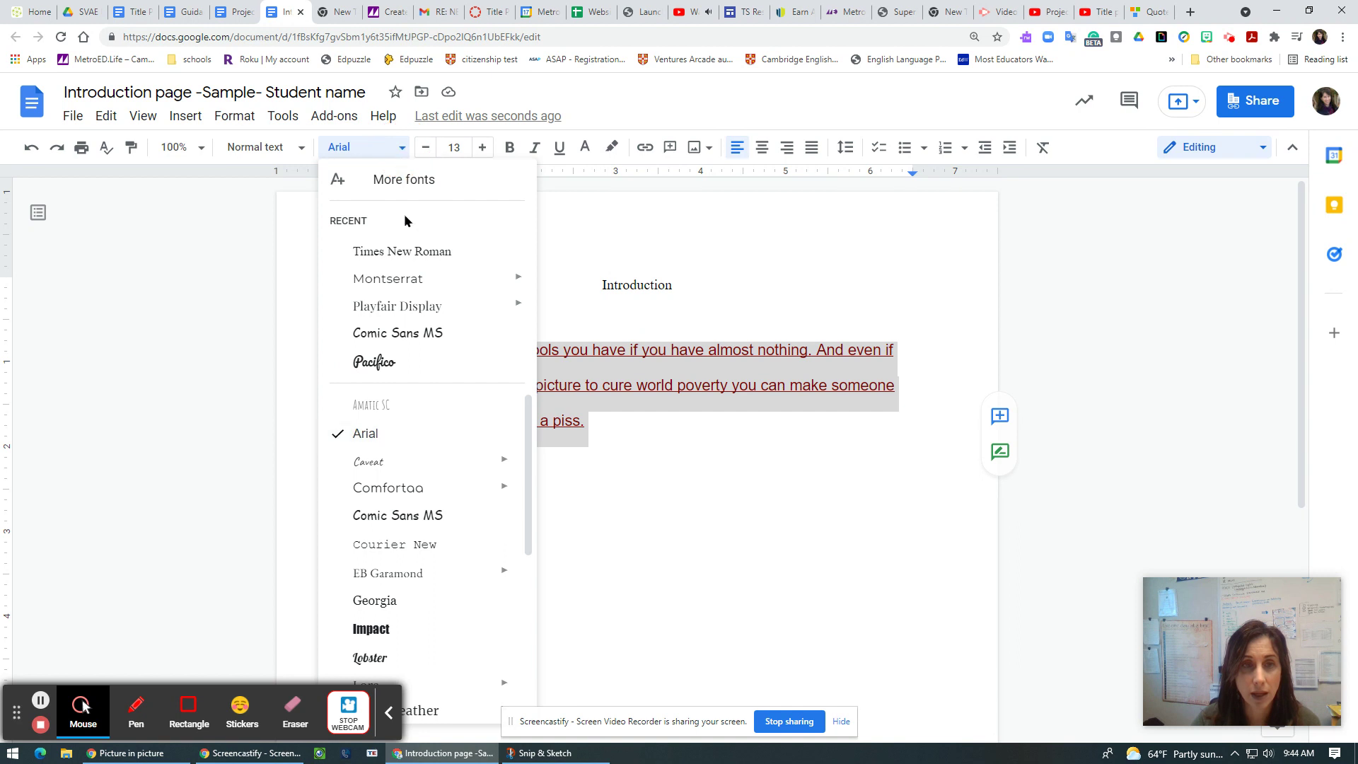
click(412, 252)
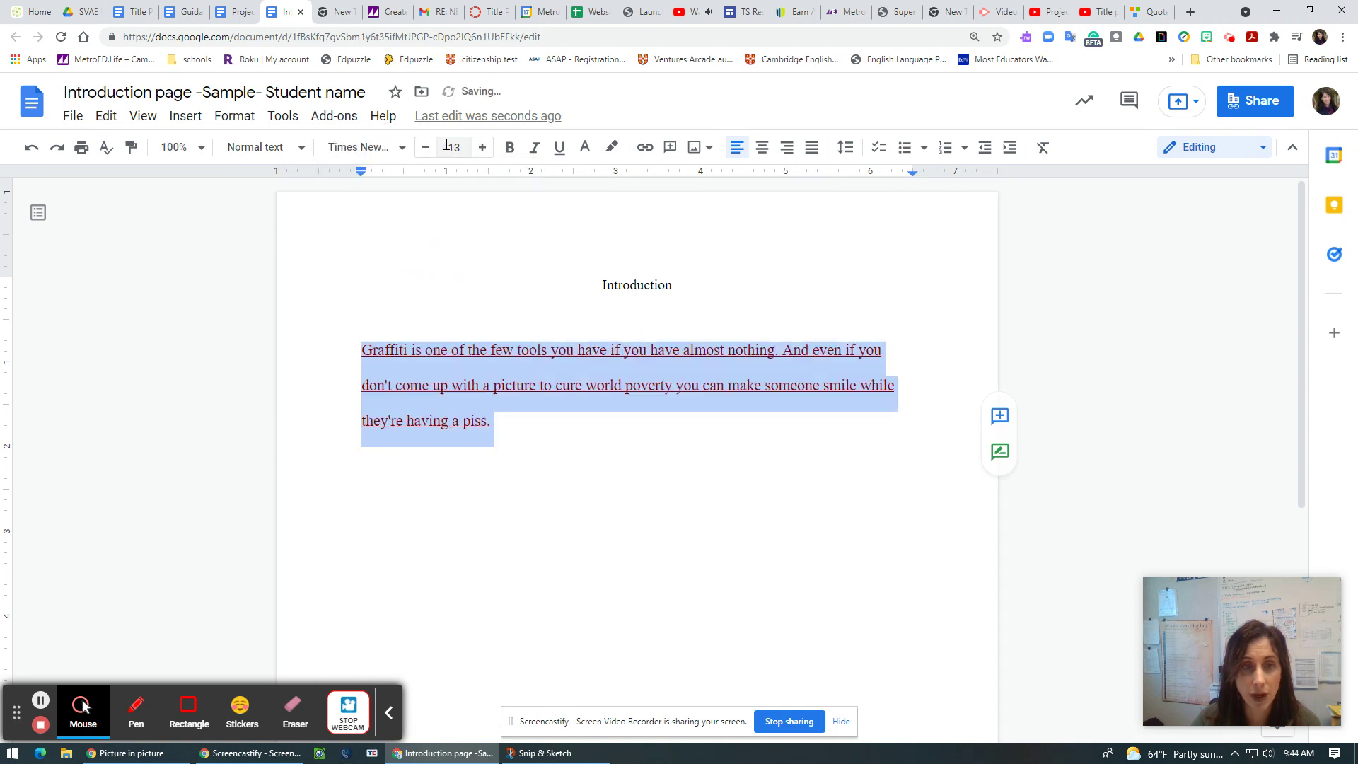
click(425, 147)
Indent the quote's first line, add a quotation mark before it, and delete the trailing space.
click(361, 349)
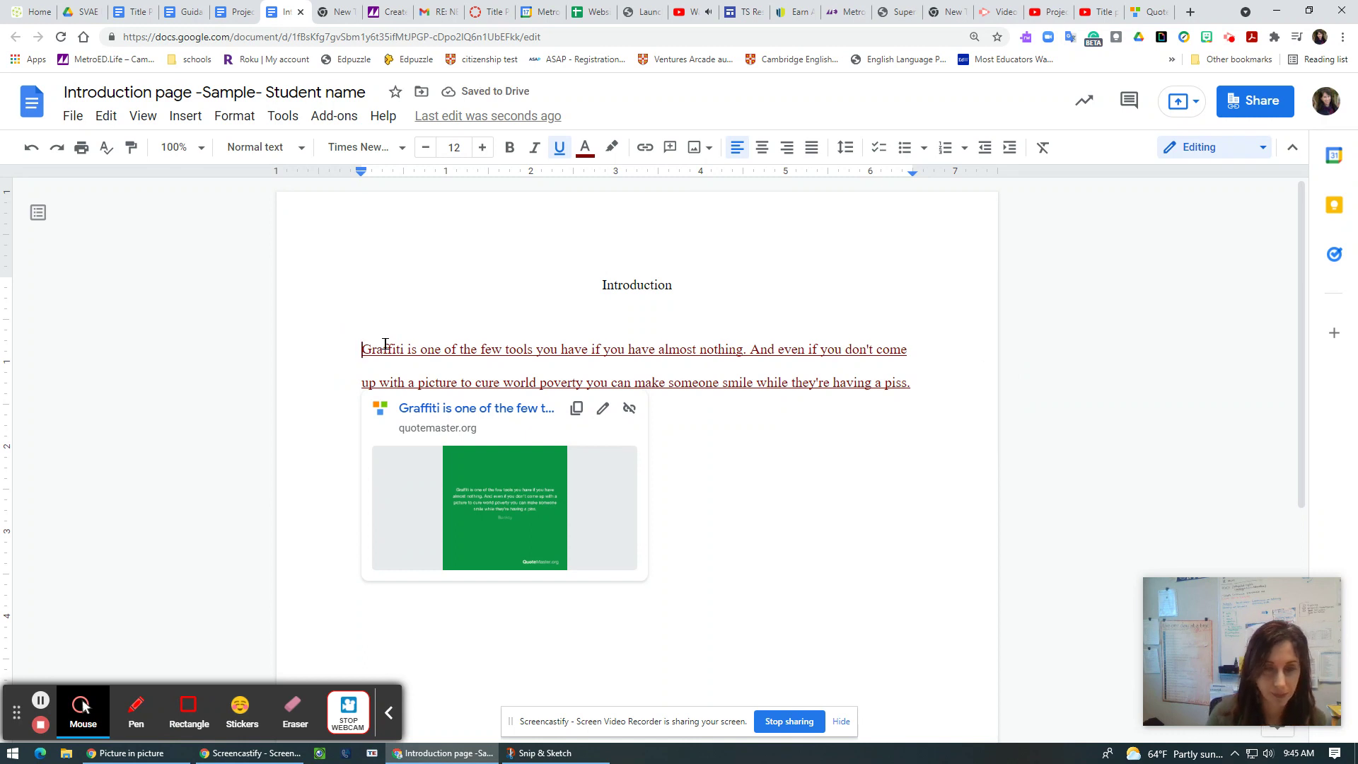
key(Tab)
text(")
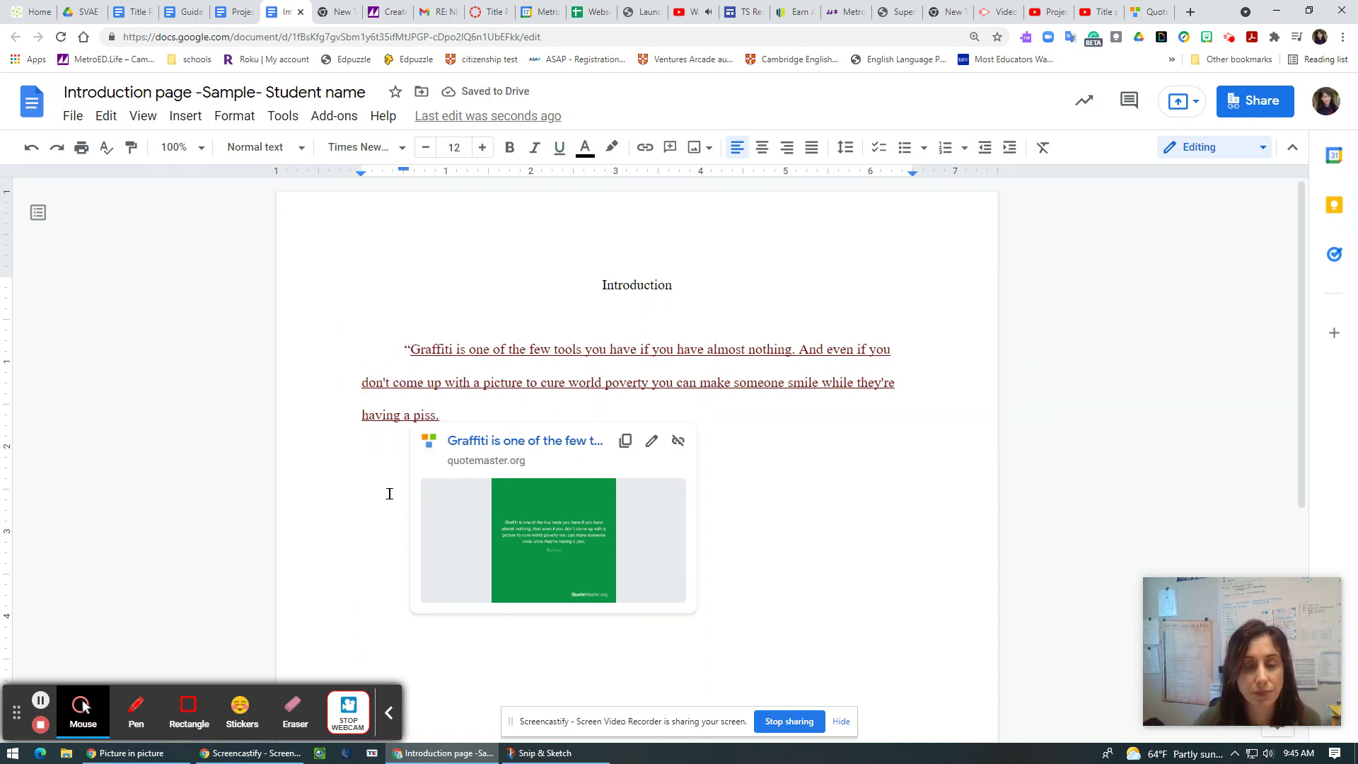
click(445, 415)
key(BackSpace)
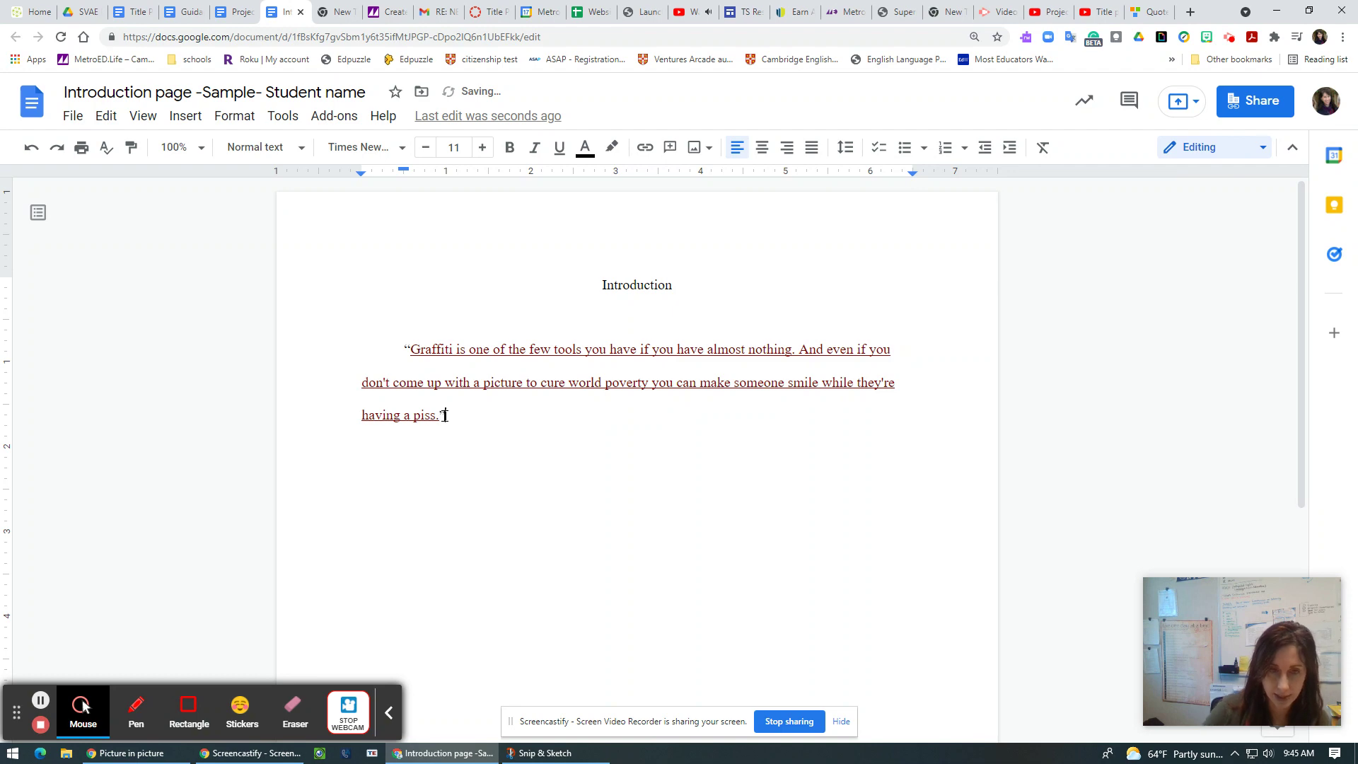
Open Quote Master's 'Top quotes by Banksy' author page from the graffiti quotes list.
click(1145, 12)
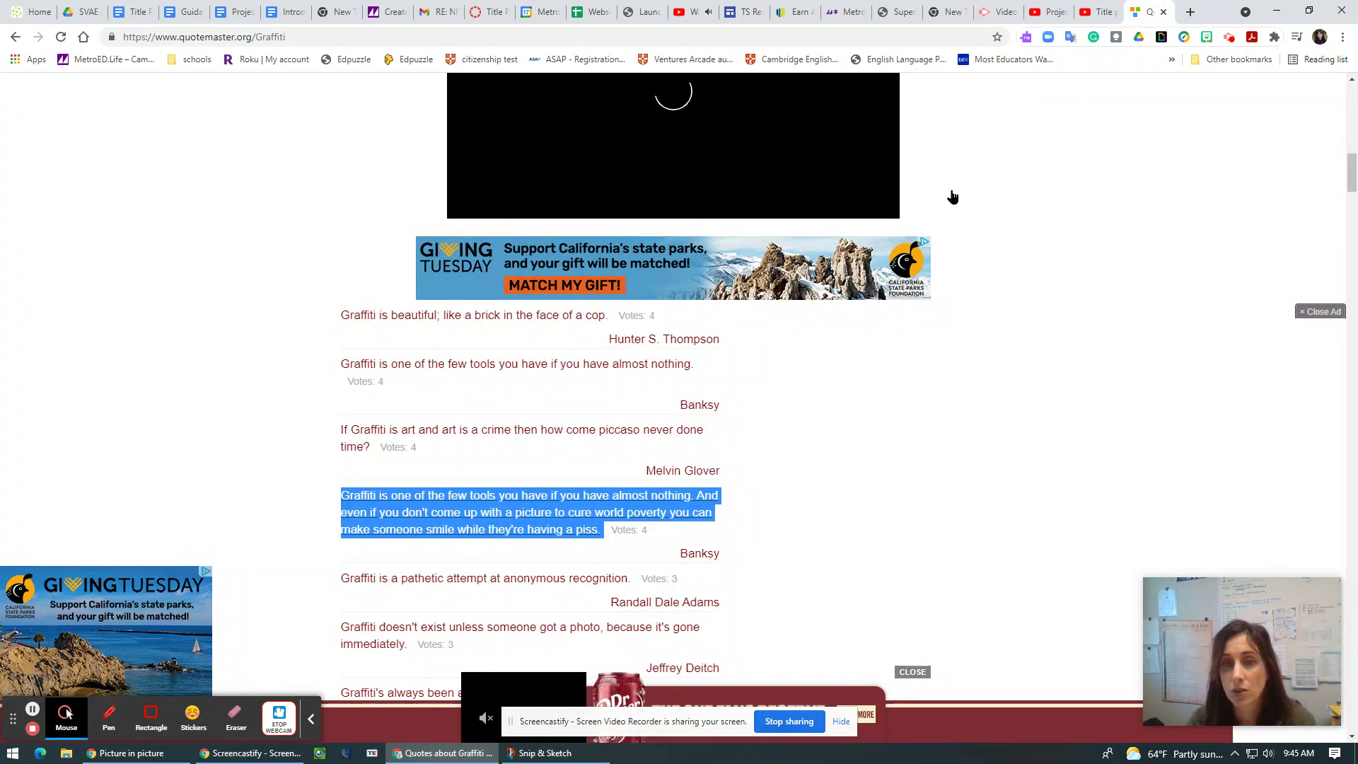
click(697, 559)
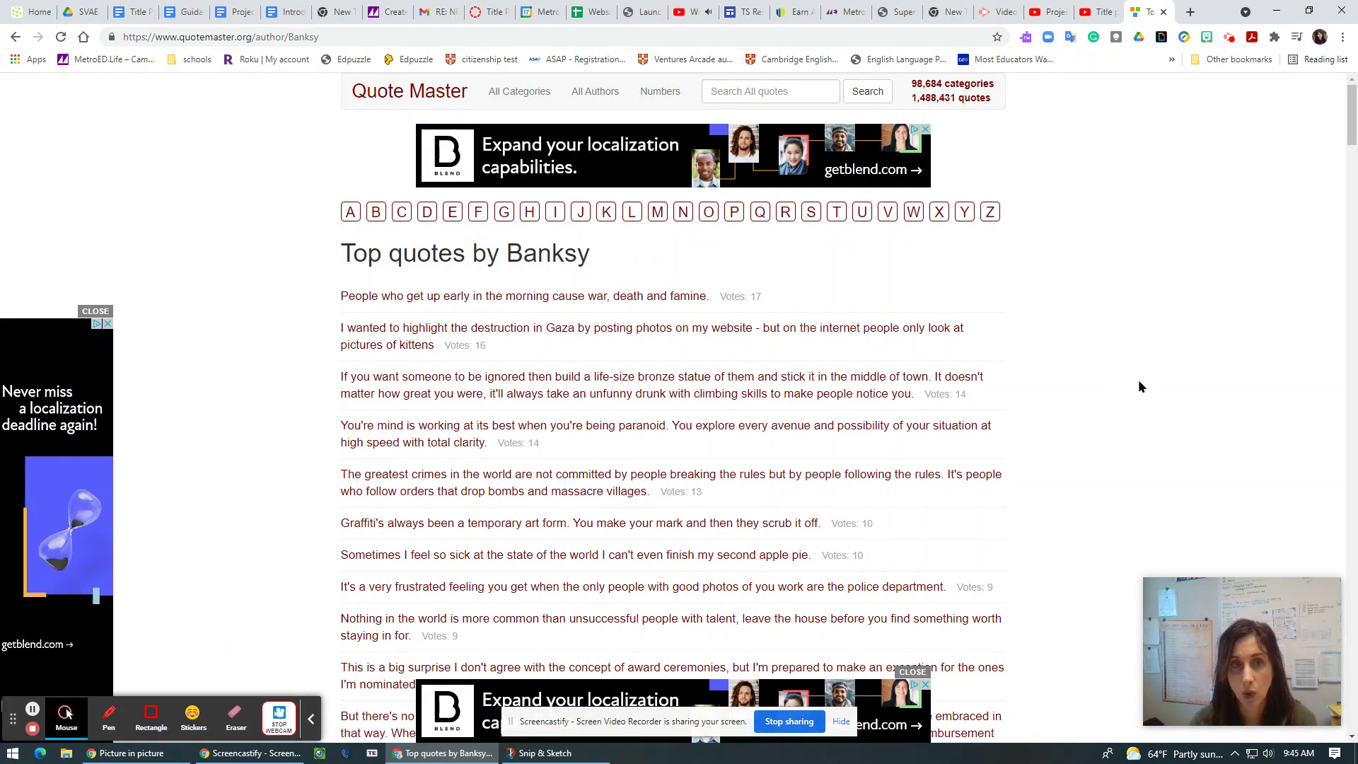
scroll(1139, 386, down, 9)
scroll(1139, 386, up, 9)
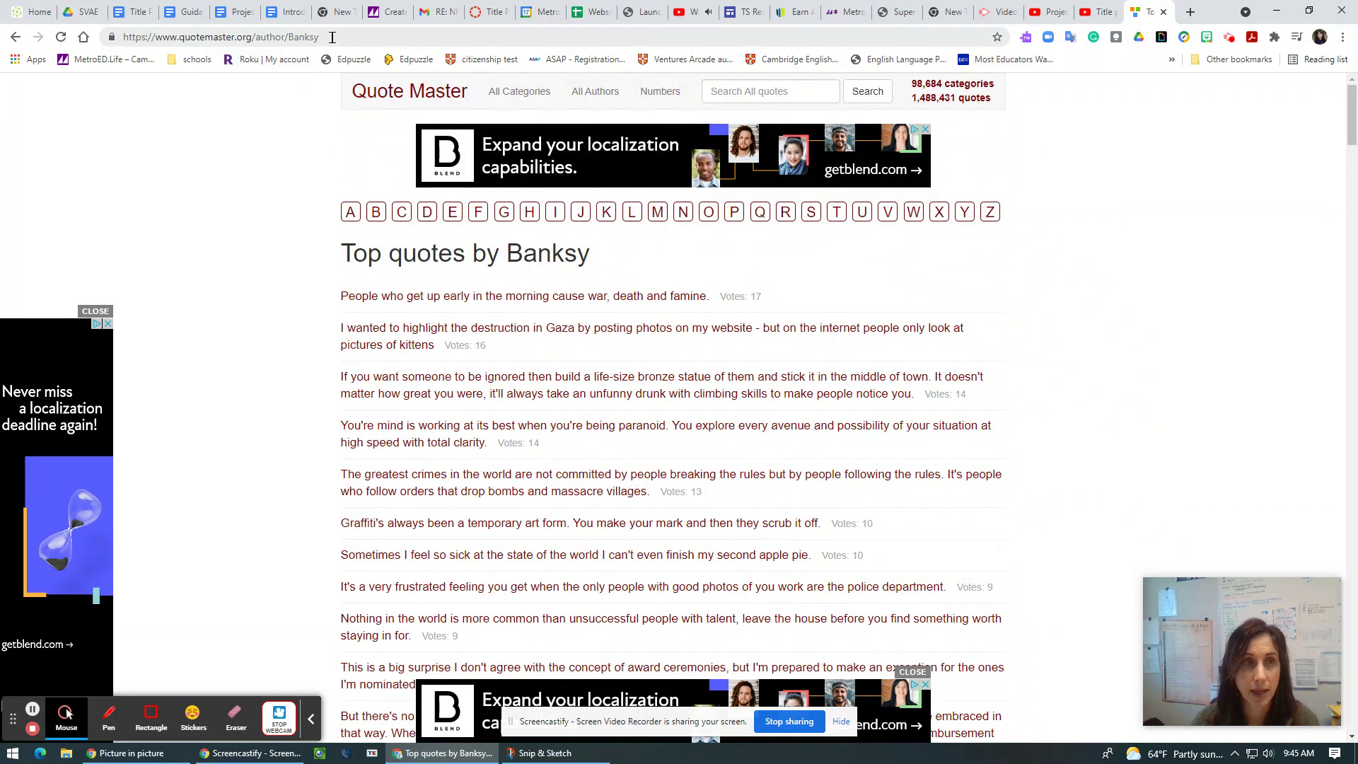
Copy the Banksy author page's web address from the address bar.
drag(338, 37, 104, 36)
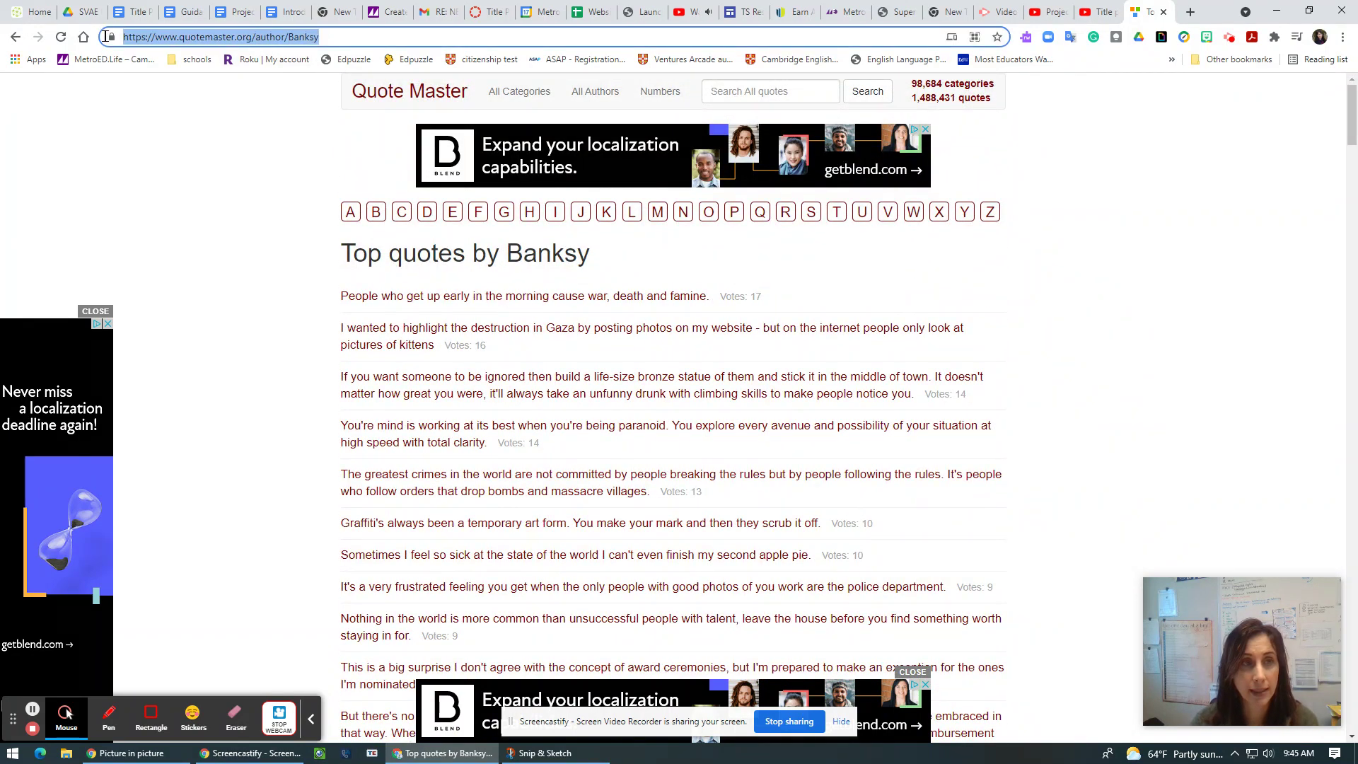
right_click(143, 40)
click(188, 136)
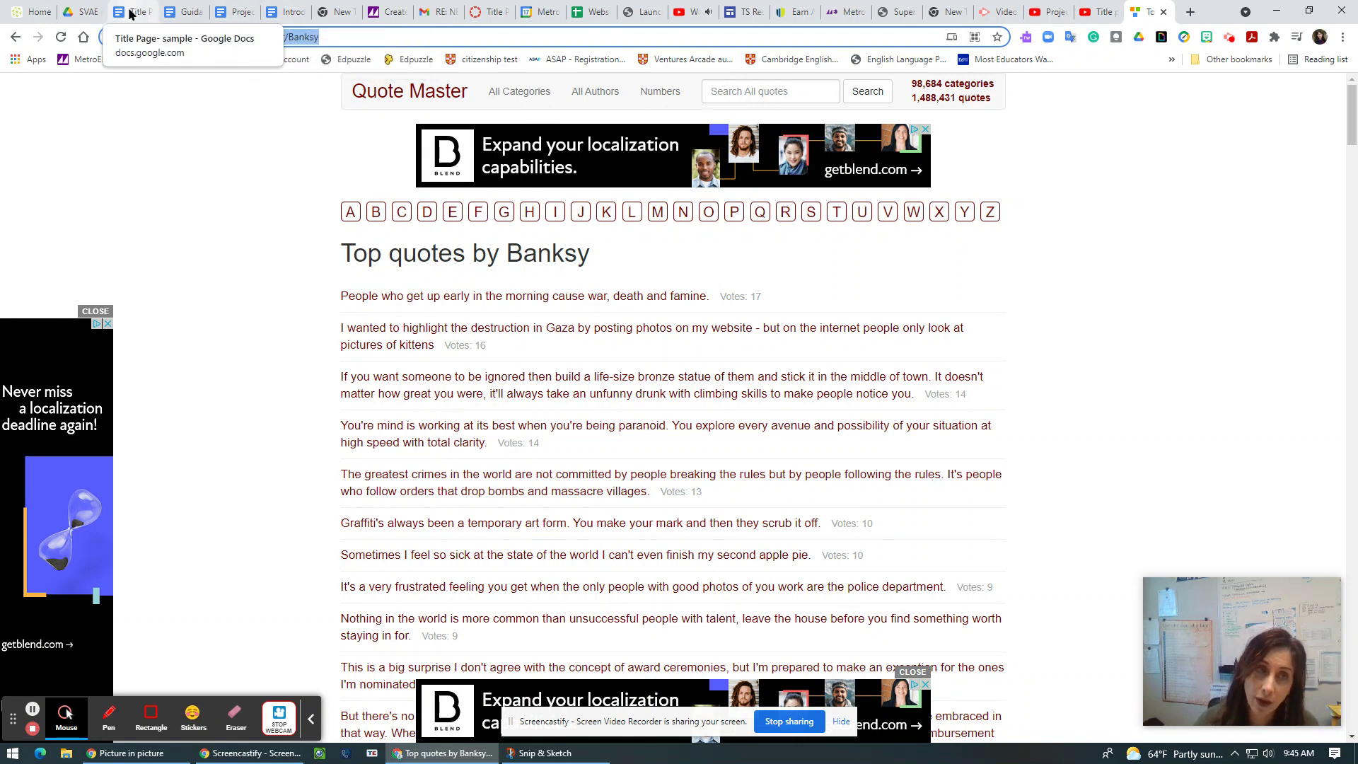
Create a new blank document and paste the Banksy Quote Master web address into it.
click(289, 18)
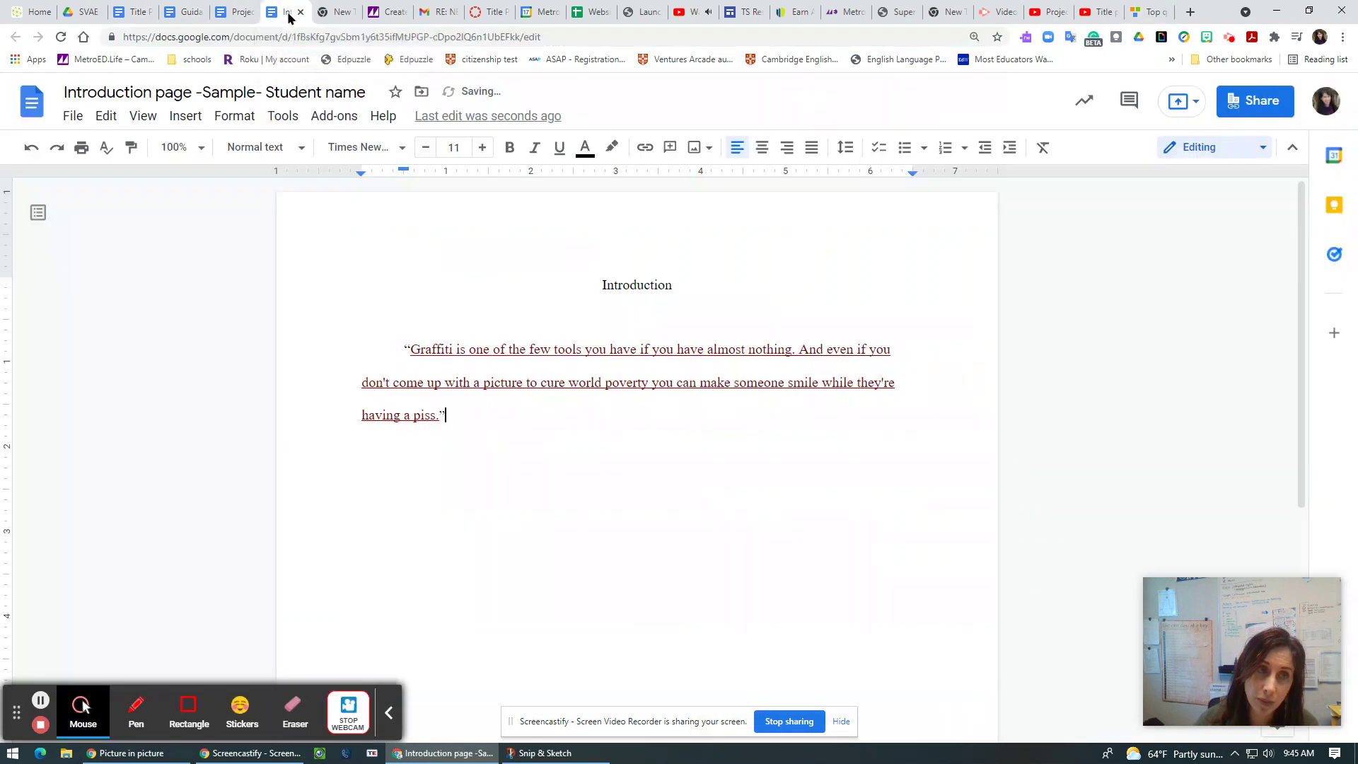
click(71, 118)
mouse_move(157, 191)
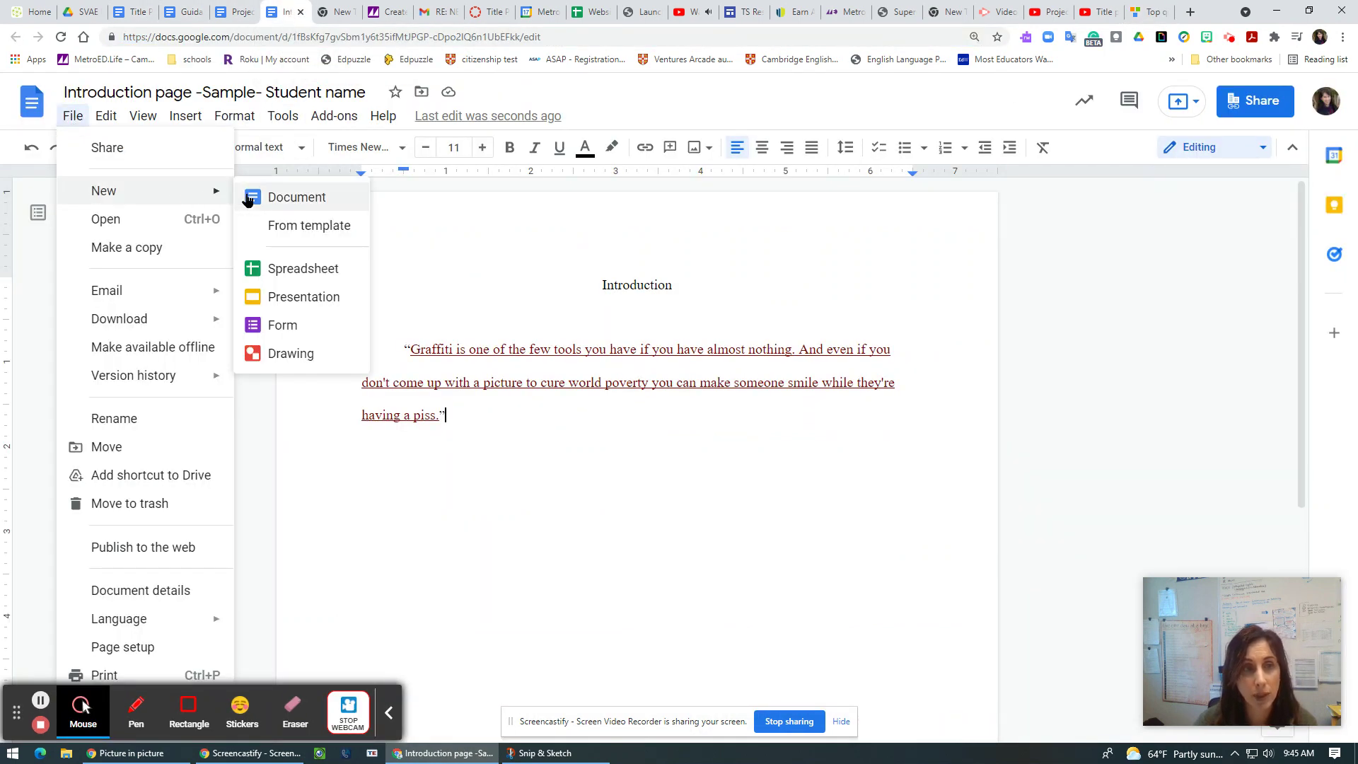
click(293, 197)
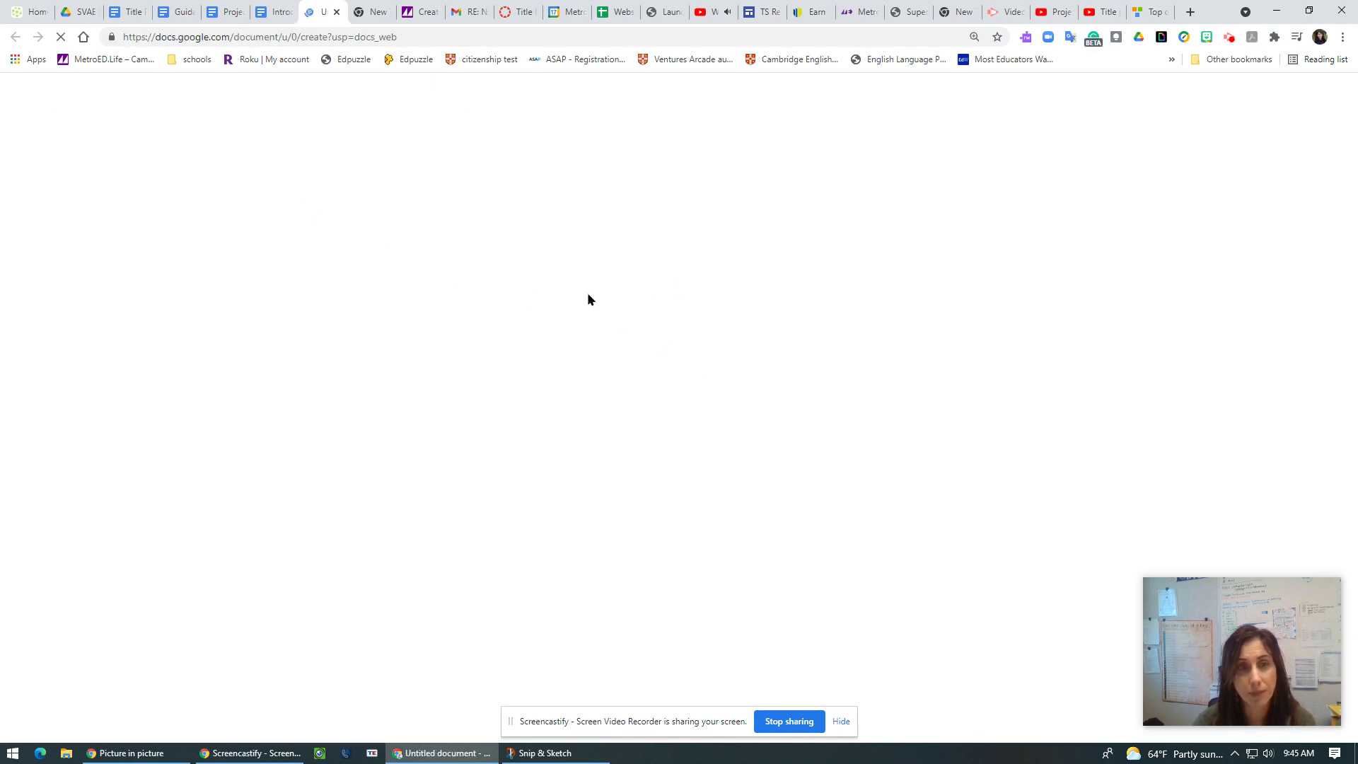
right_click(436, 362)
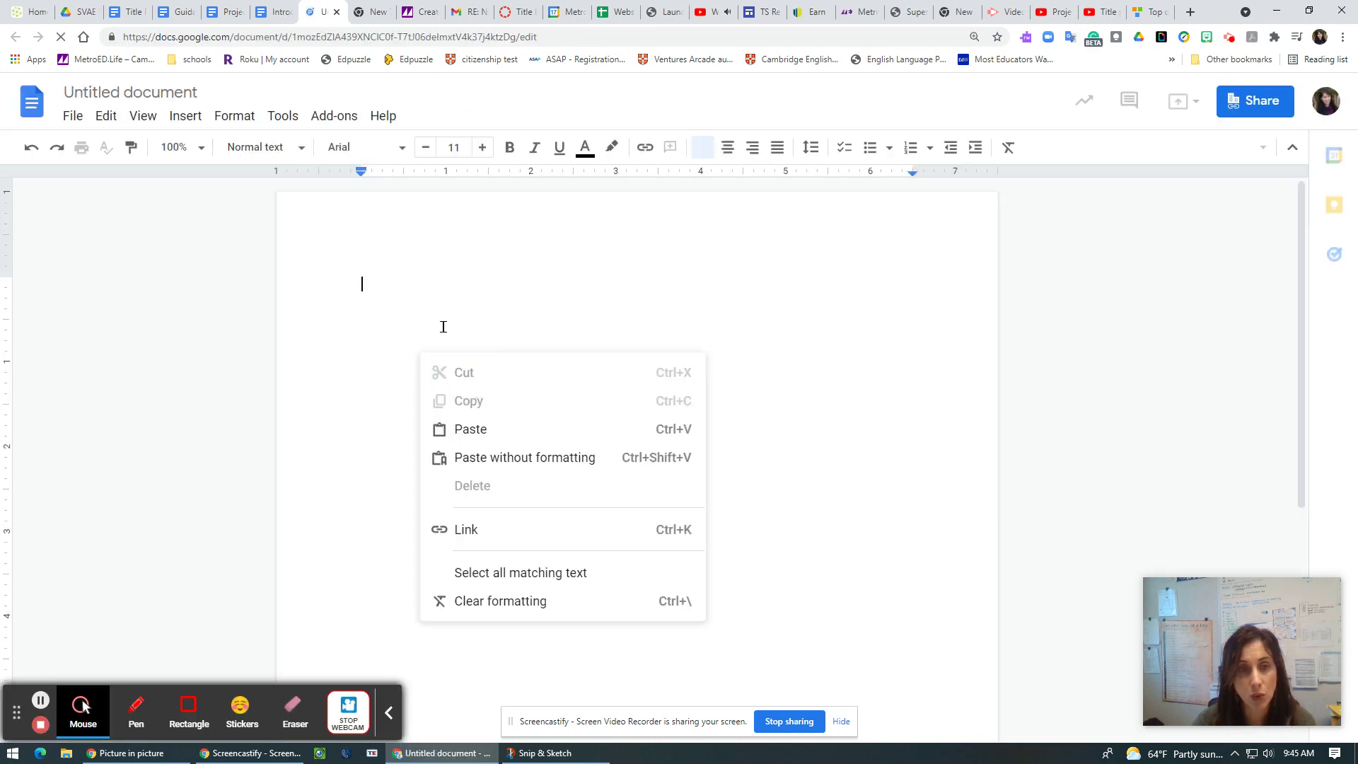
click(470, 427)
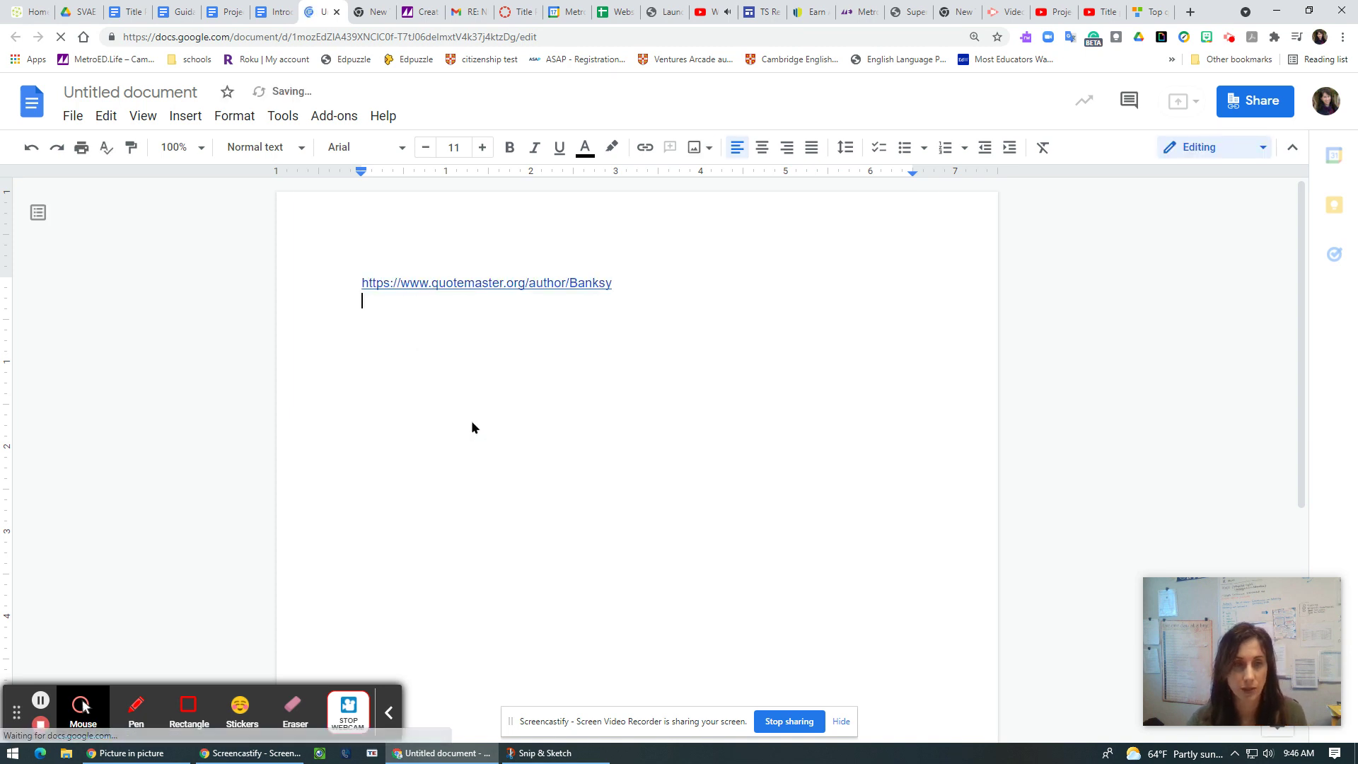
key(Return)
Rename the new document to 'Reference page -Sample'.
click(133, 92)
text(Refre)
key(BackSpace)
key(BackSpace)
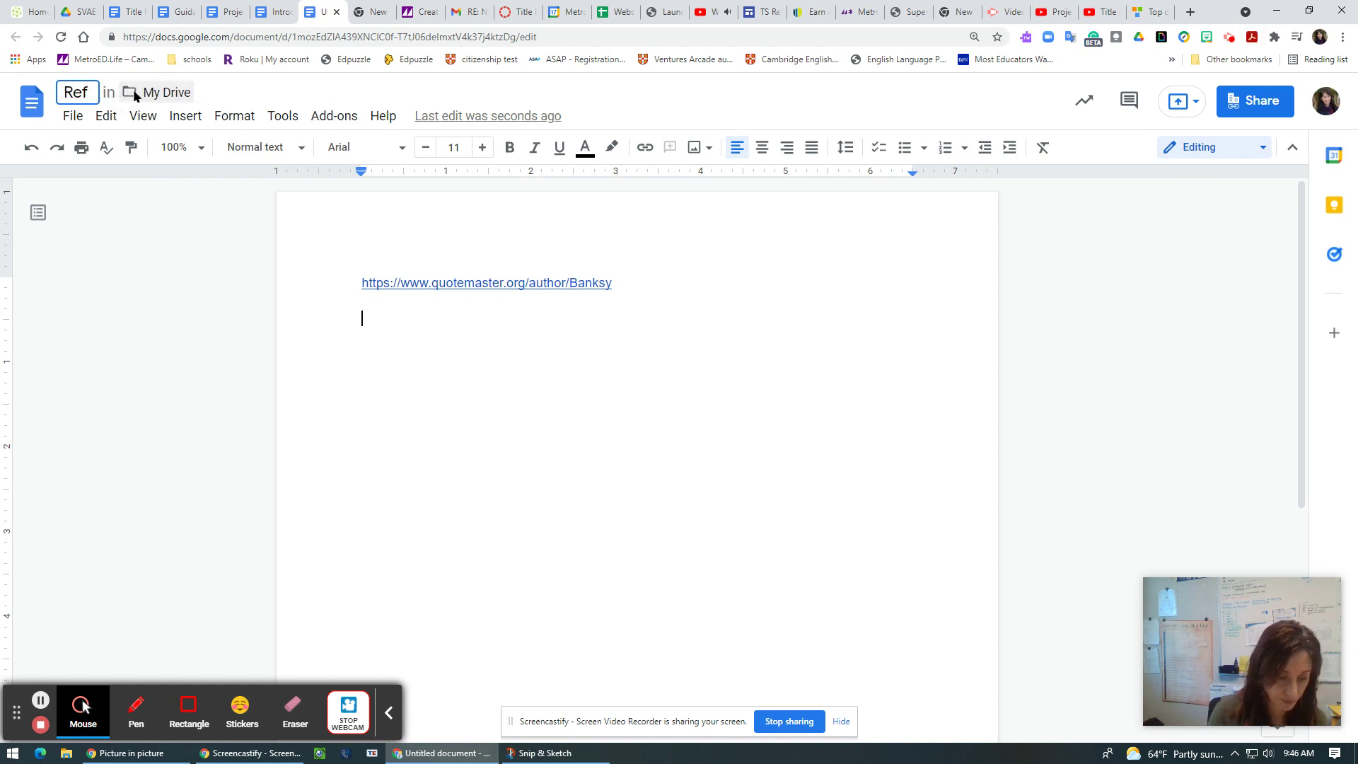
text(erence page )
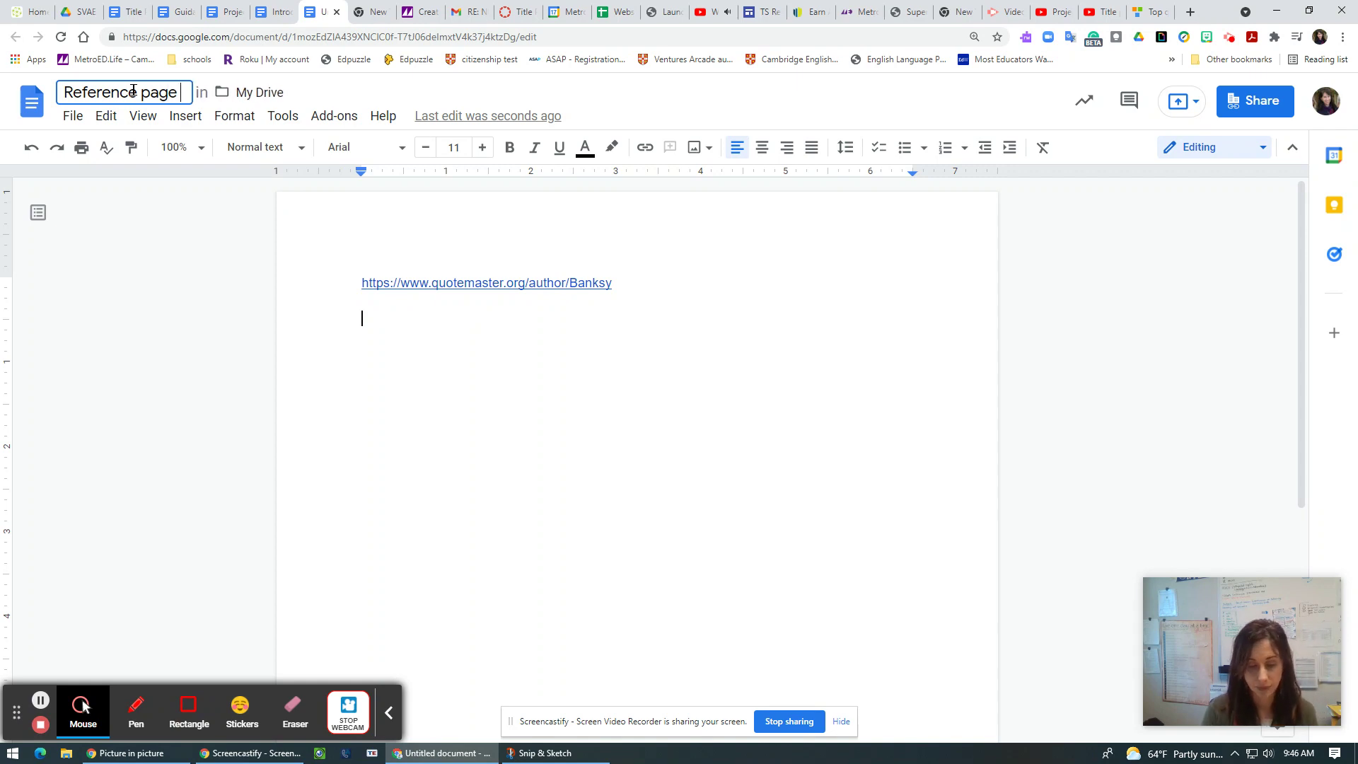
text(-Sample)
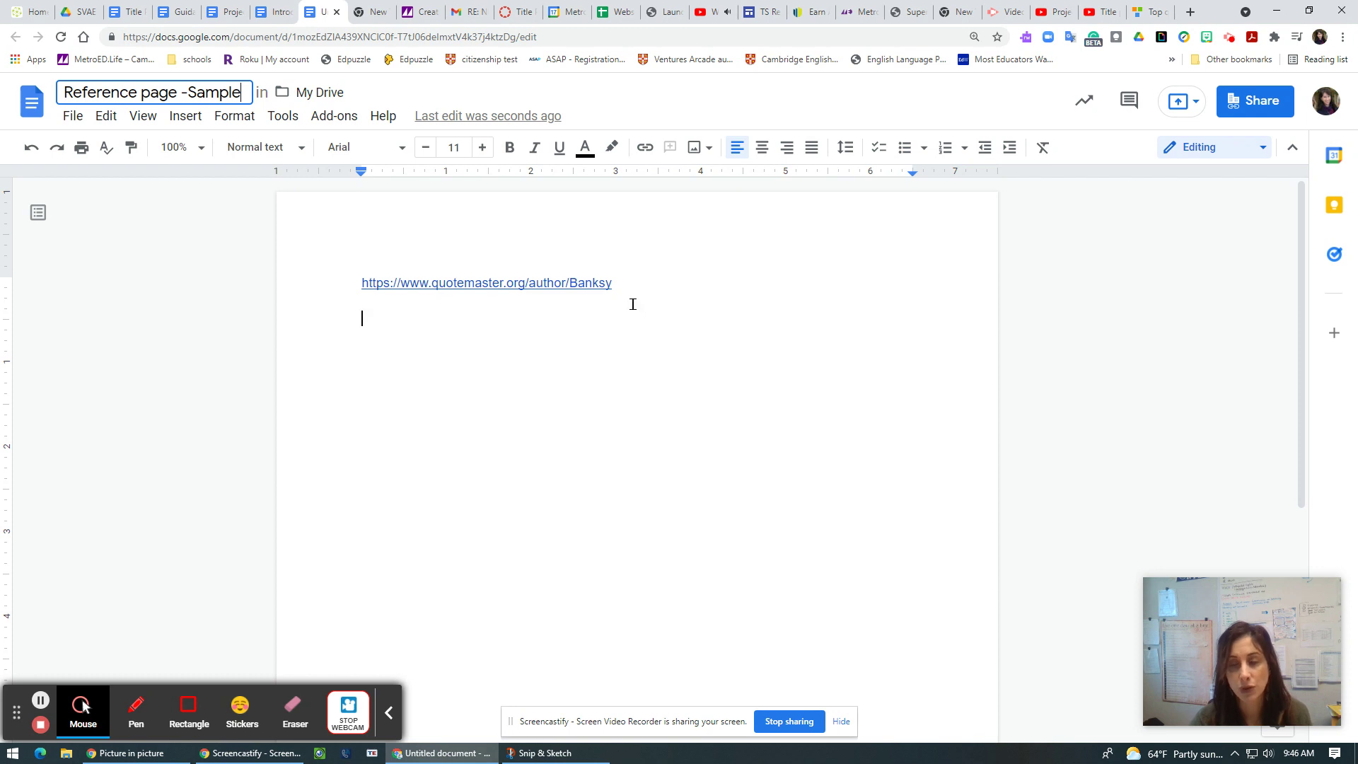
Add a centred 'References-Works Cited' heading above the Banksy link, capitalizing the W.
click(358, 282)
key(Return)
key(Return)
key(Return)
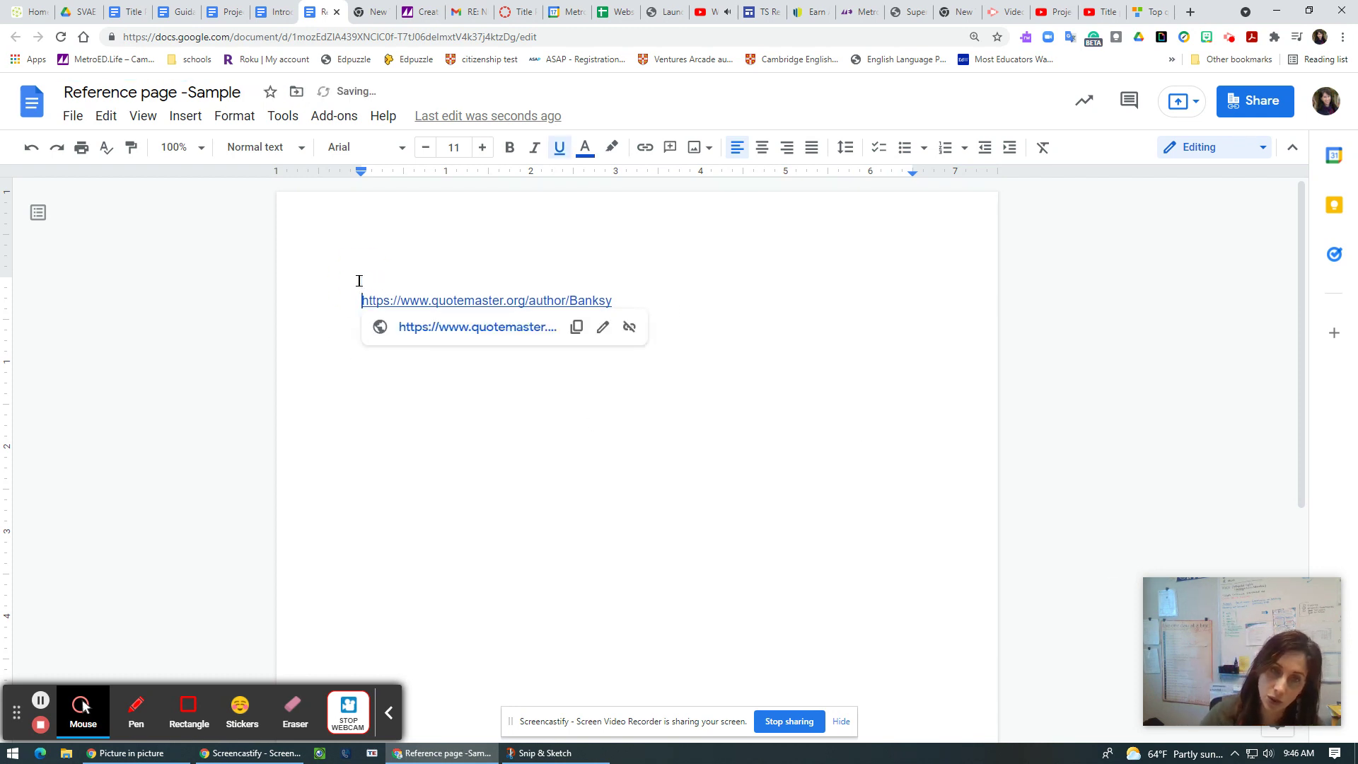
click(464, 271)
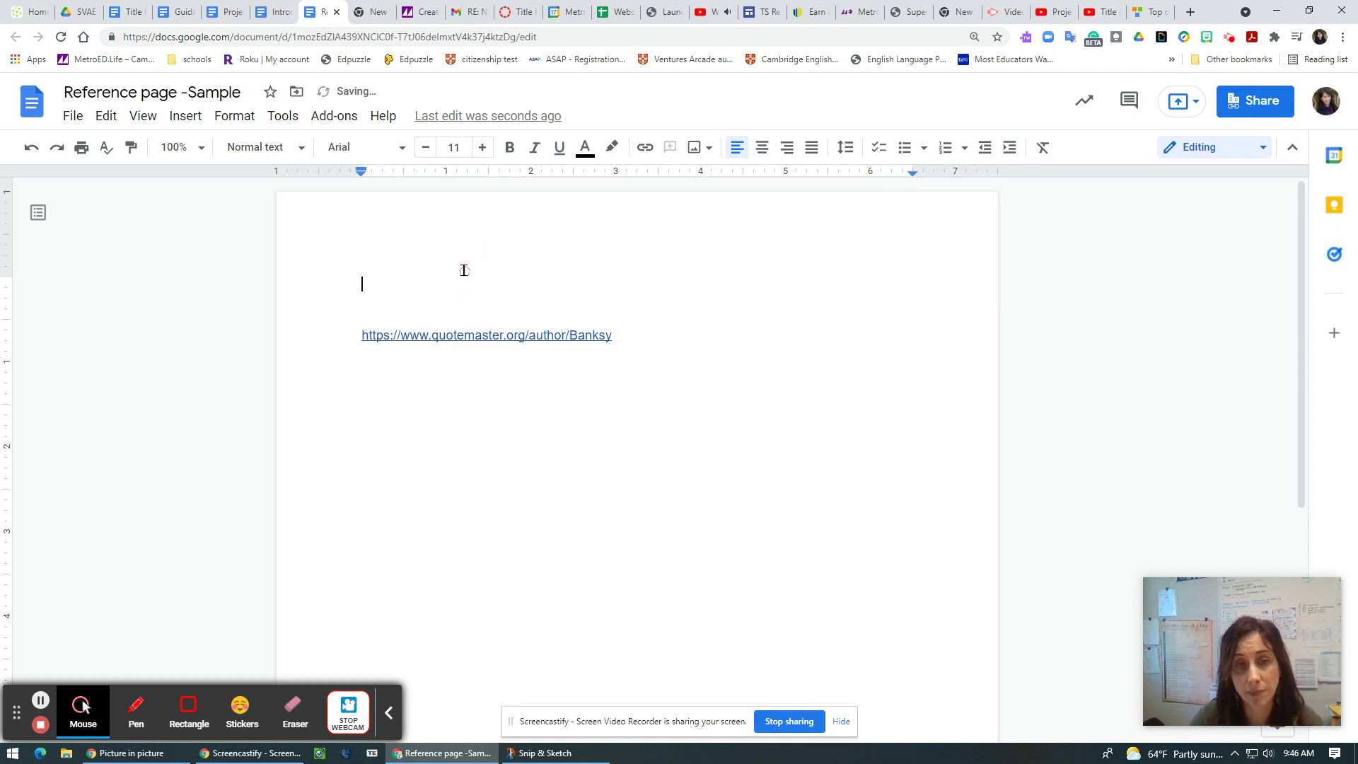
click(762, 147)
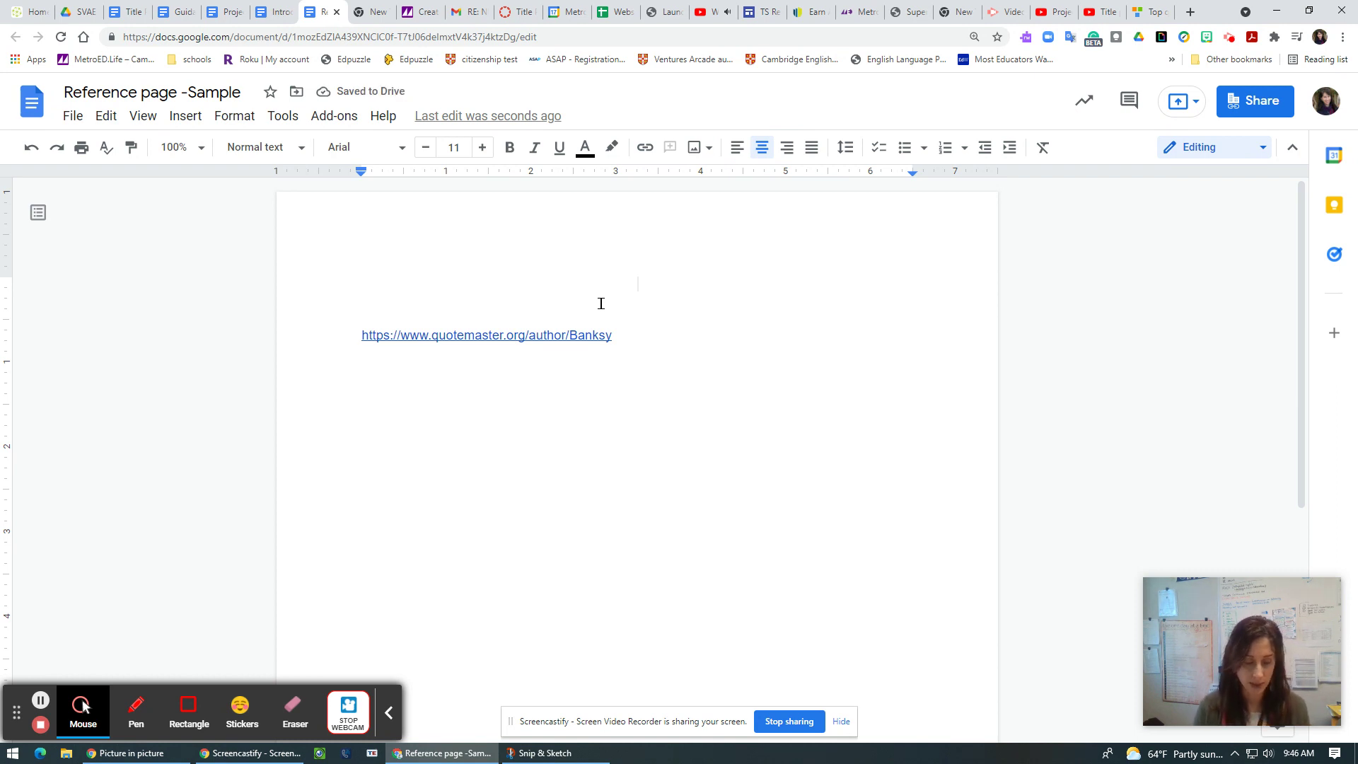
text(R)
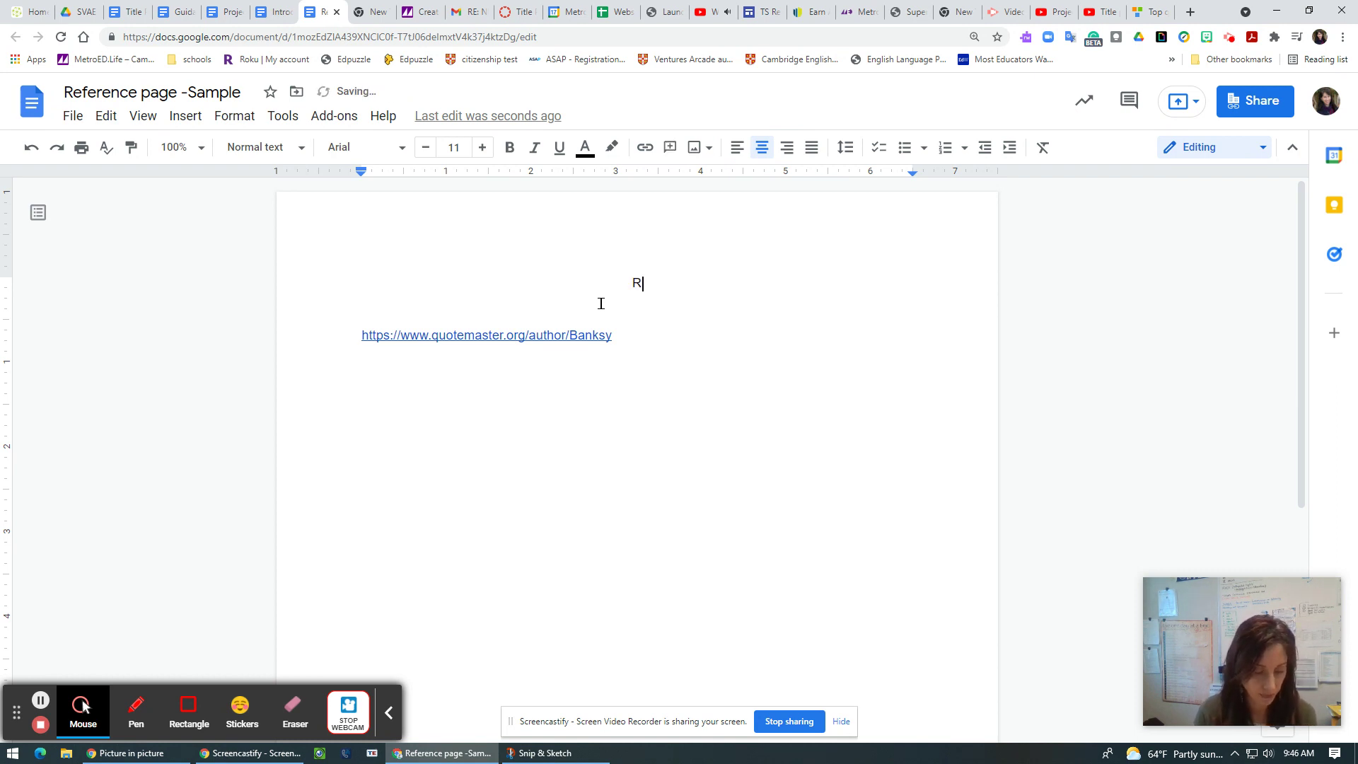
text(eferenc)
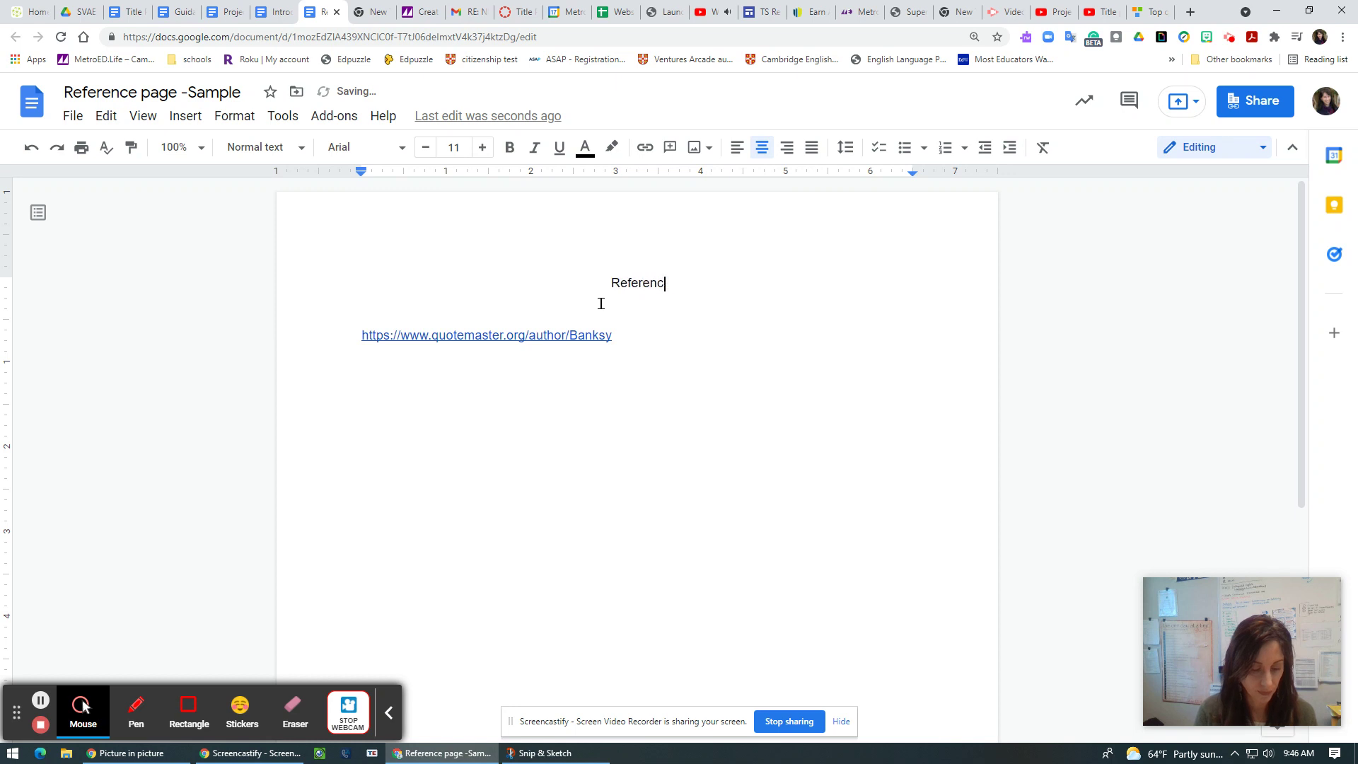
text(es)
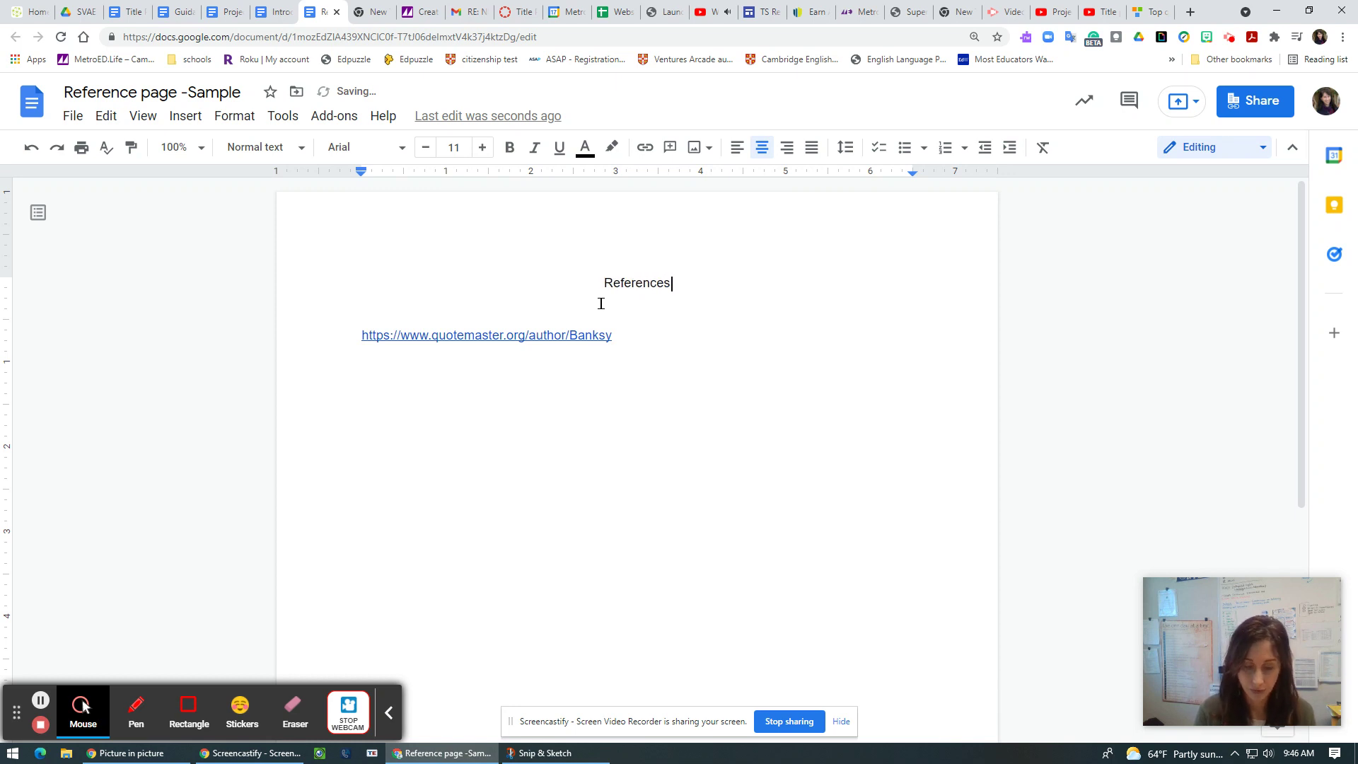
text(-work)
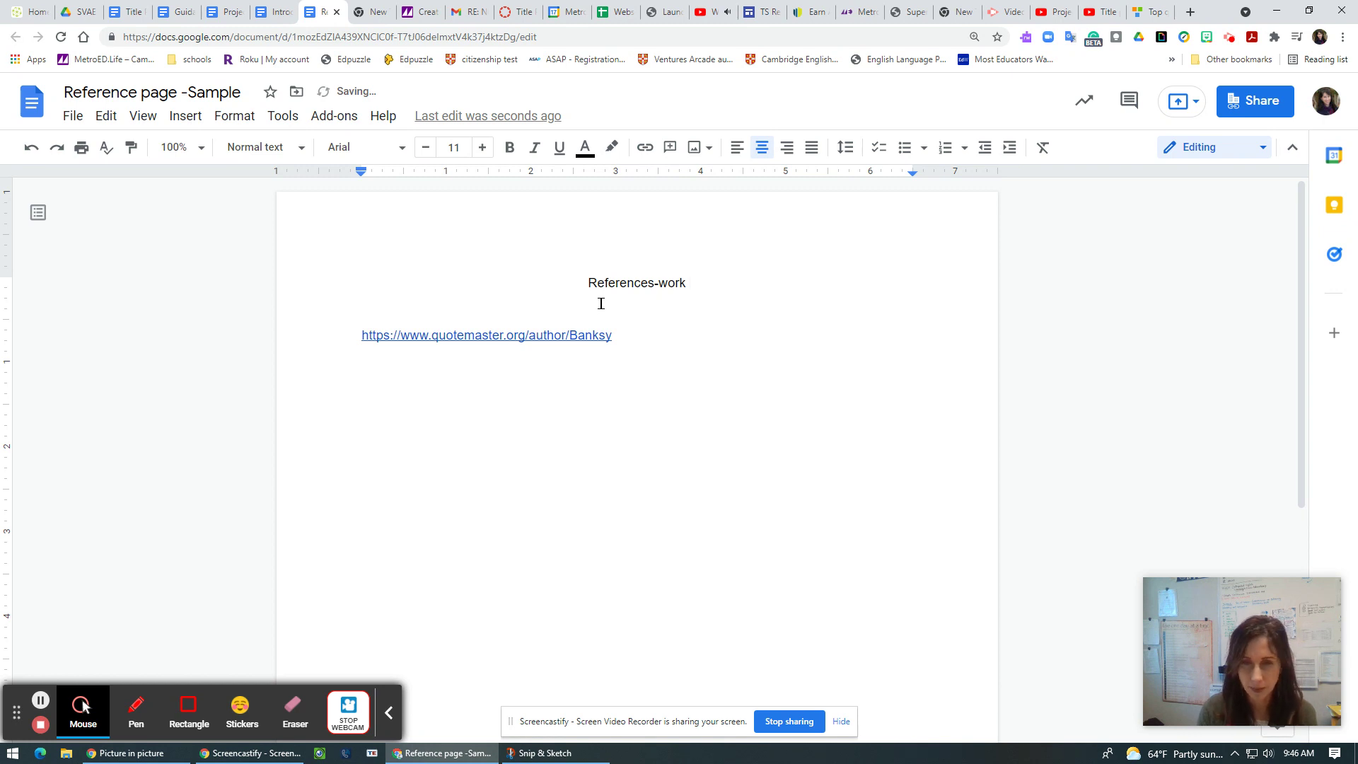
text(s Cited)
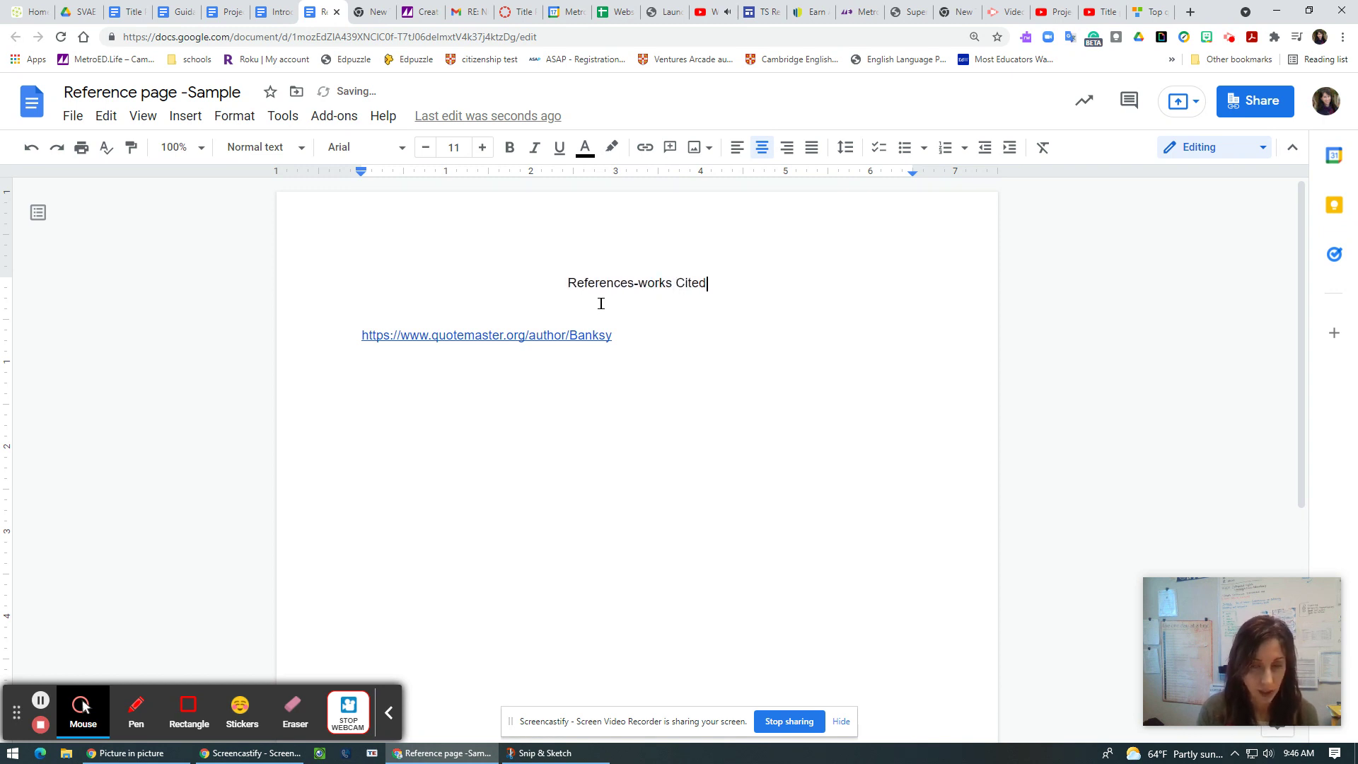
click(646, 283)
key(BackSpace)
text(W)
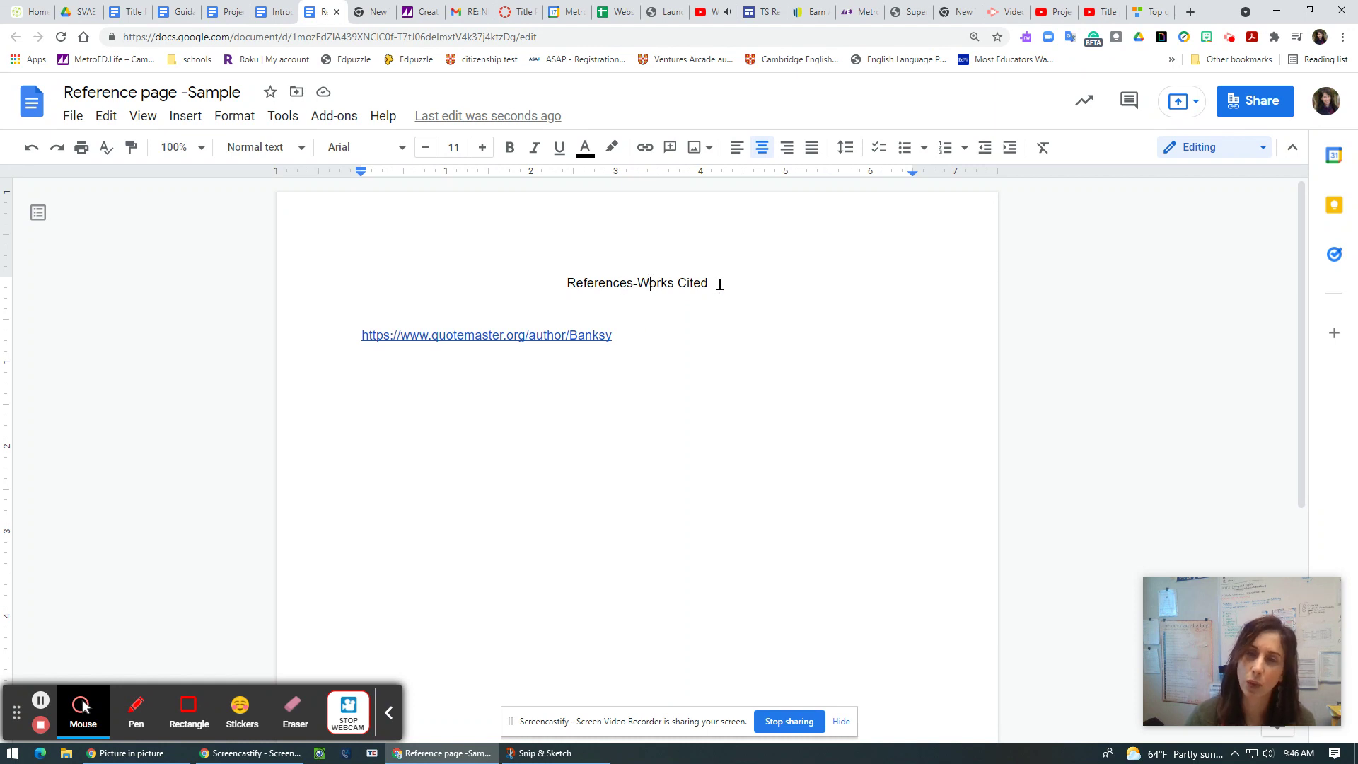
Format the heading in Times New Roman at size 12.
drag(723, 285, 566, 283)
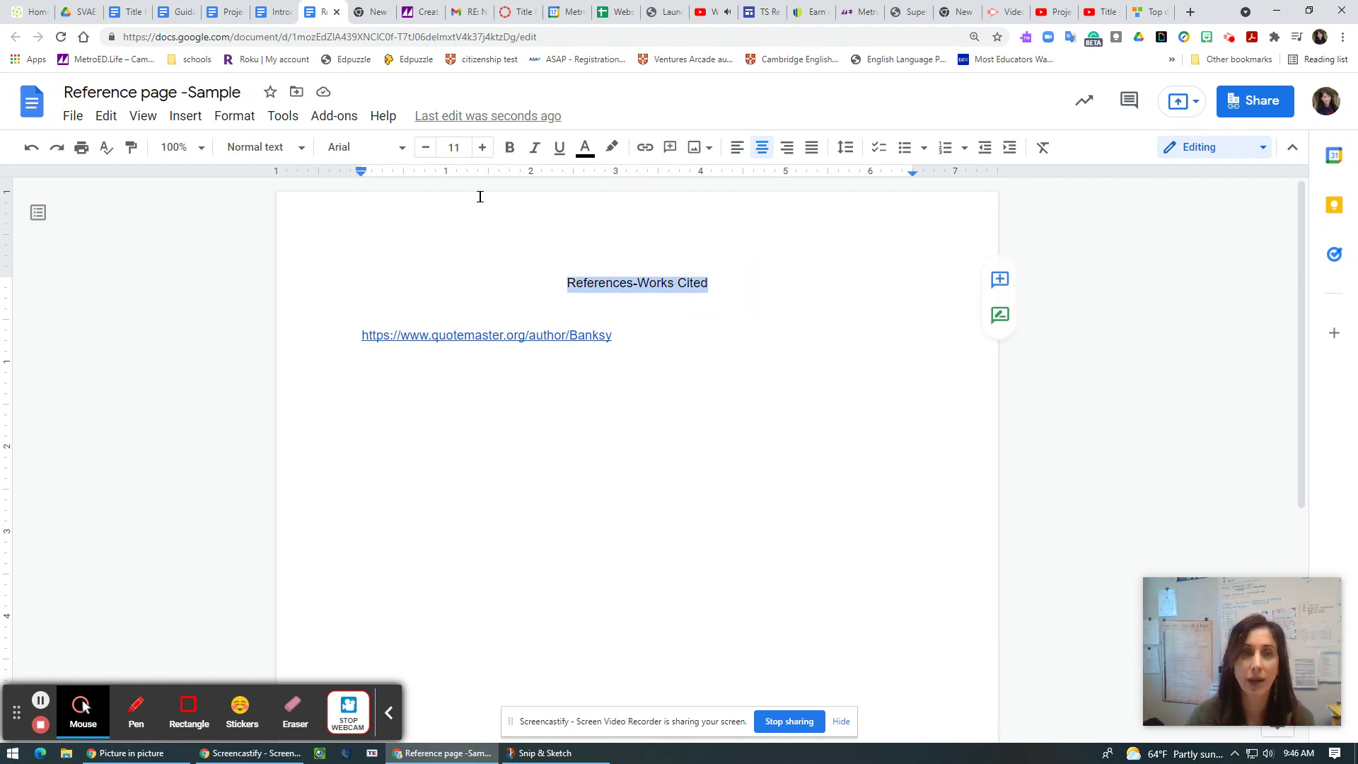
click(401, 147)
click(417, 252)
click(482, 147)
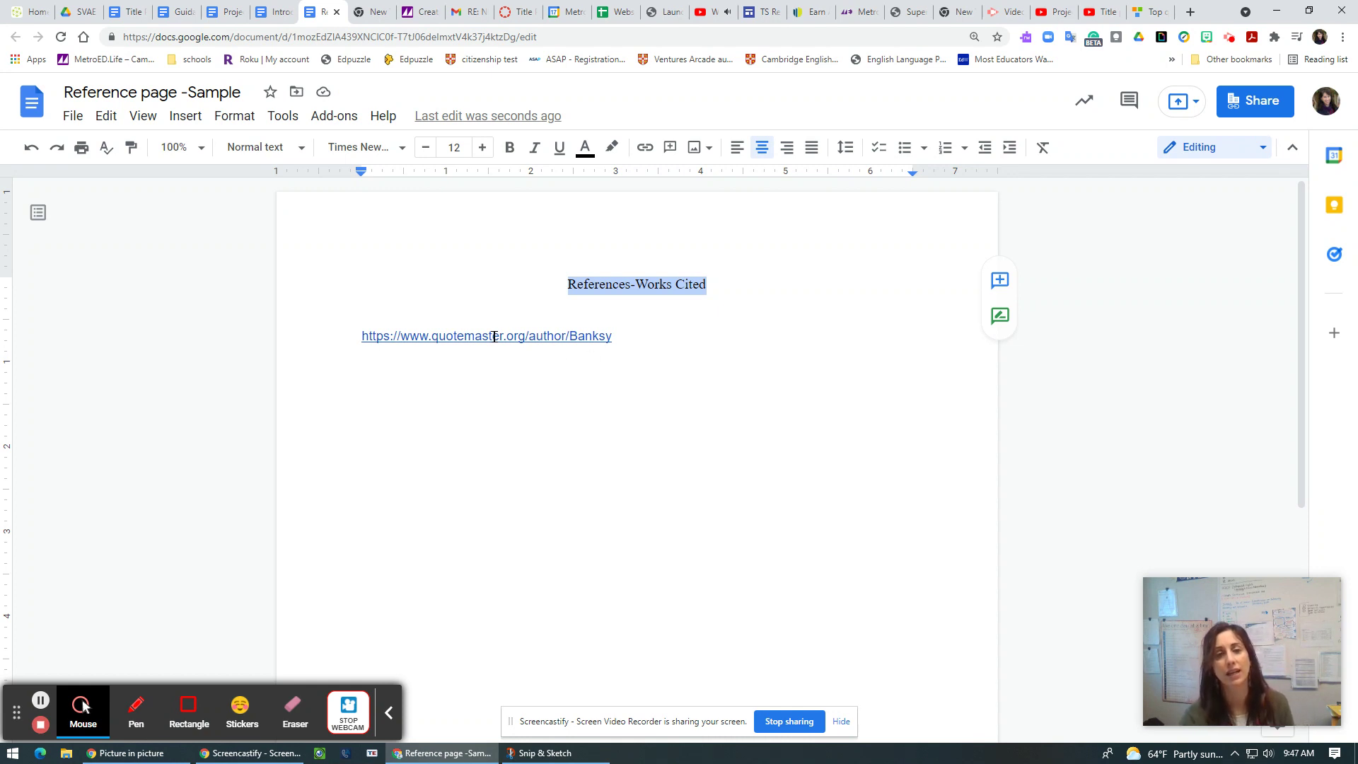
In the Introduction page document, make the Banksy quote 12-point black text.
click(274, 12)
click(480, 412)
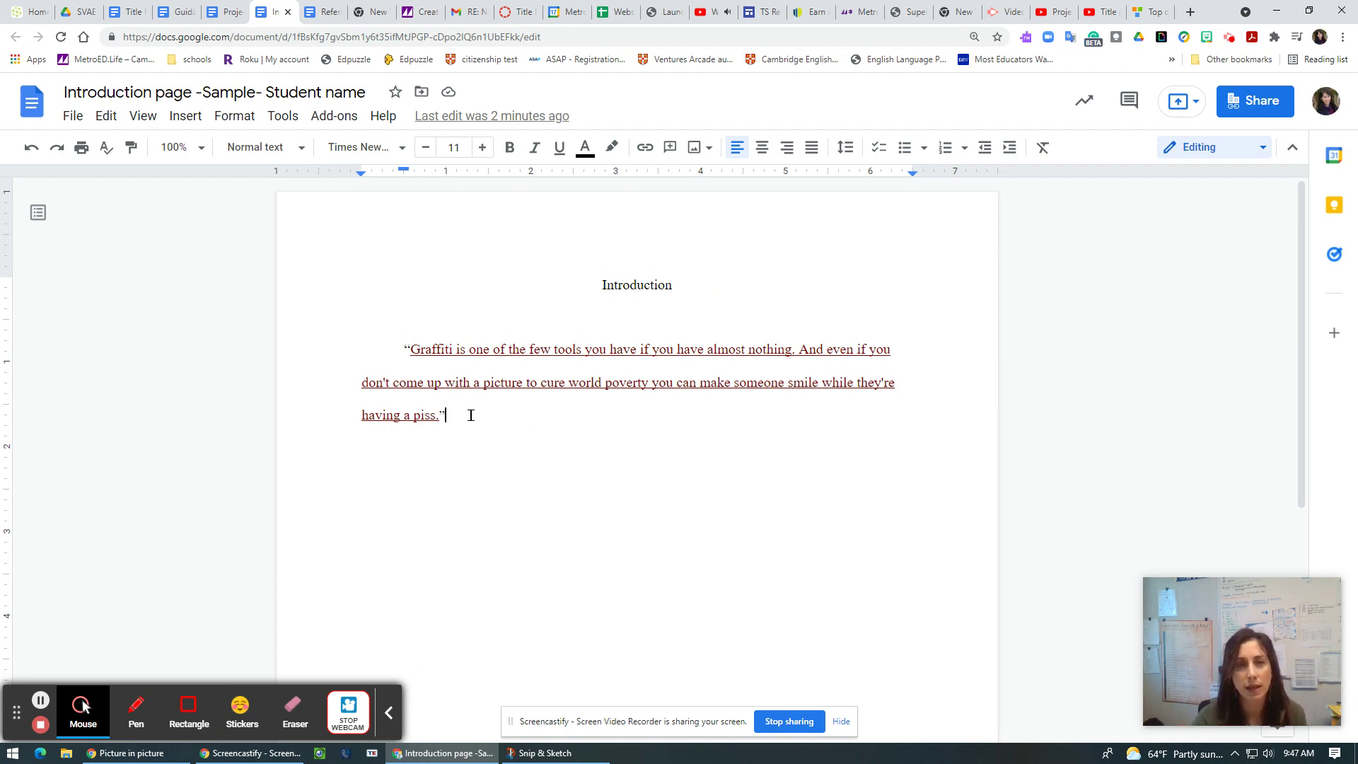
drag(467, 415, 373, 367)
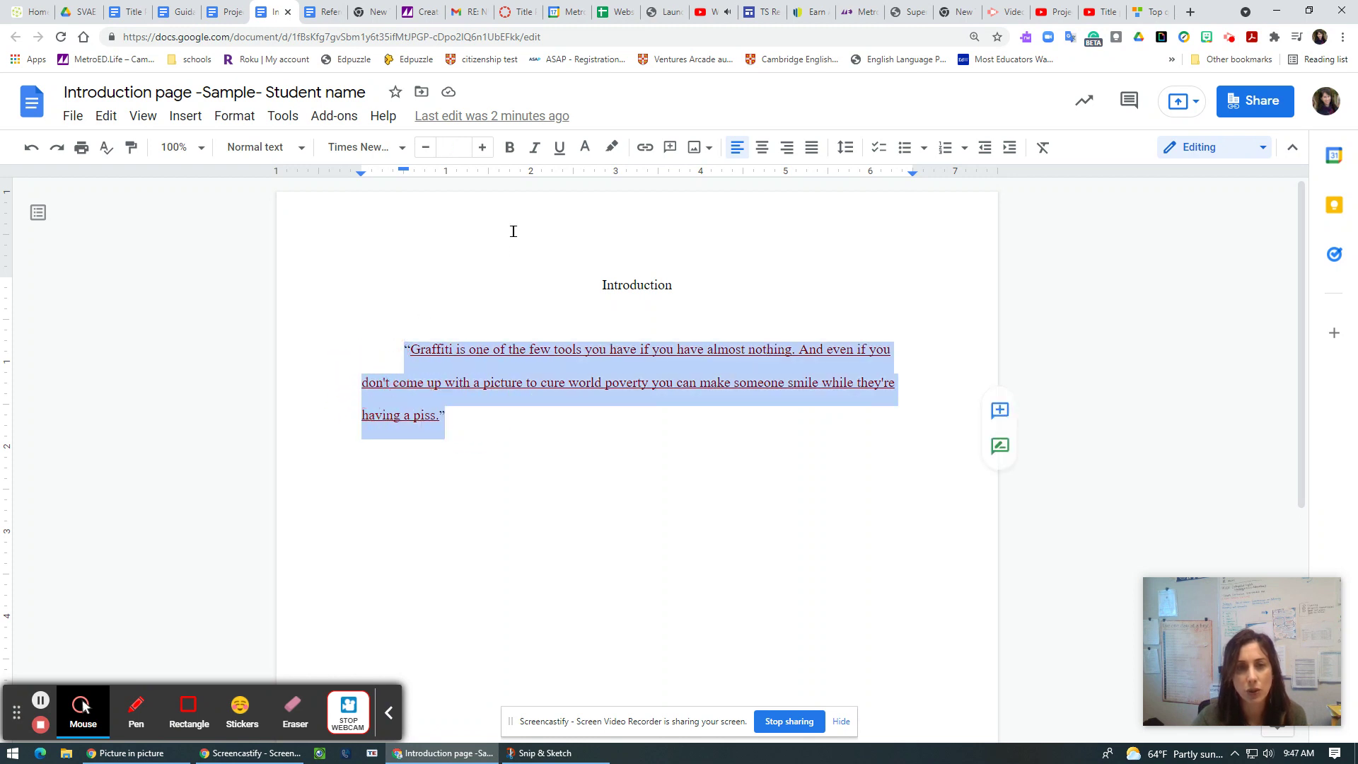
click(453, 147)
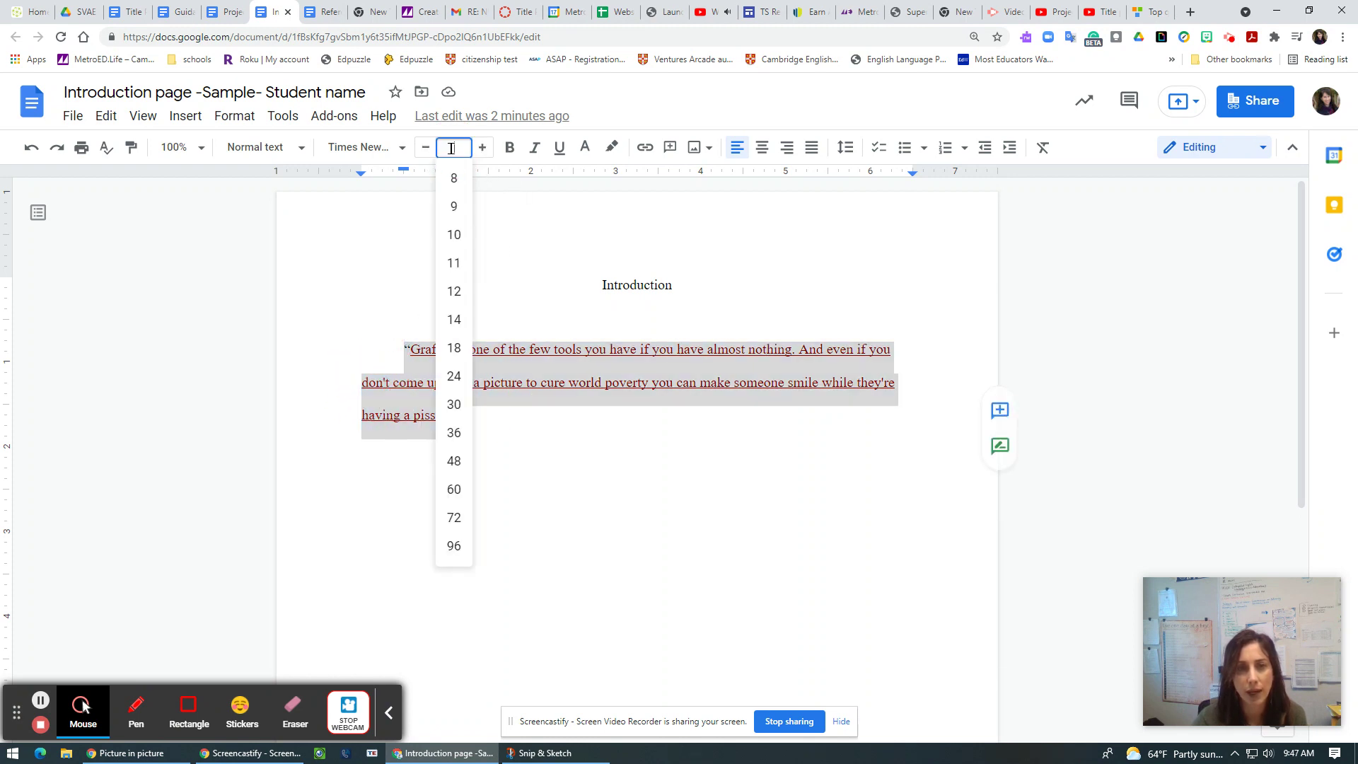
click(455, 297)
click(591, 149)
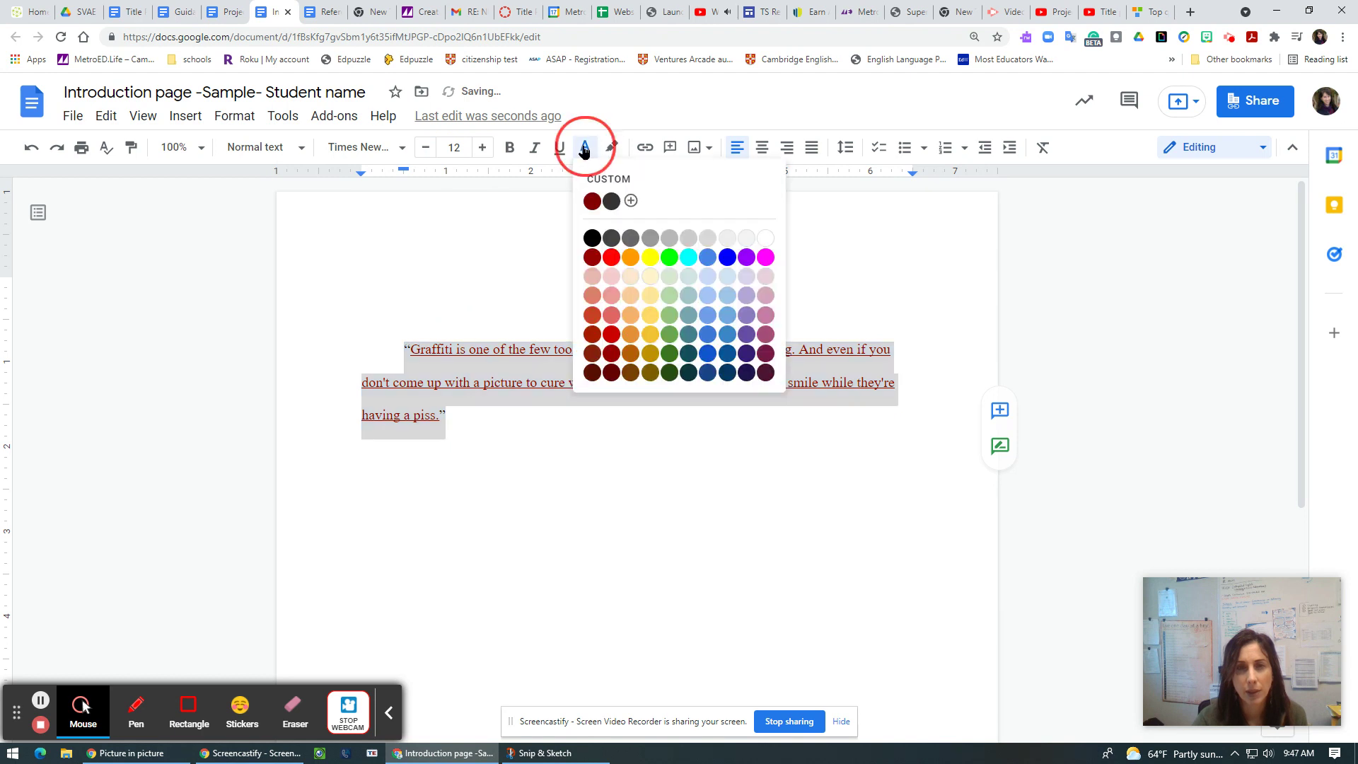
click(609, 201)
Underline the entire Banksy quote.
click(578, 434)
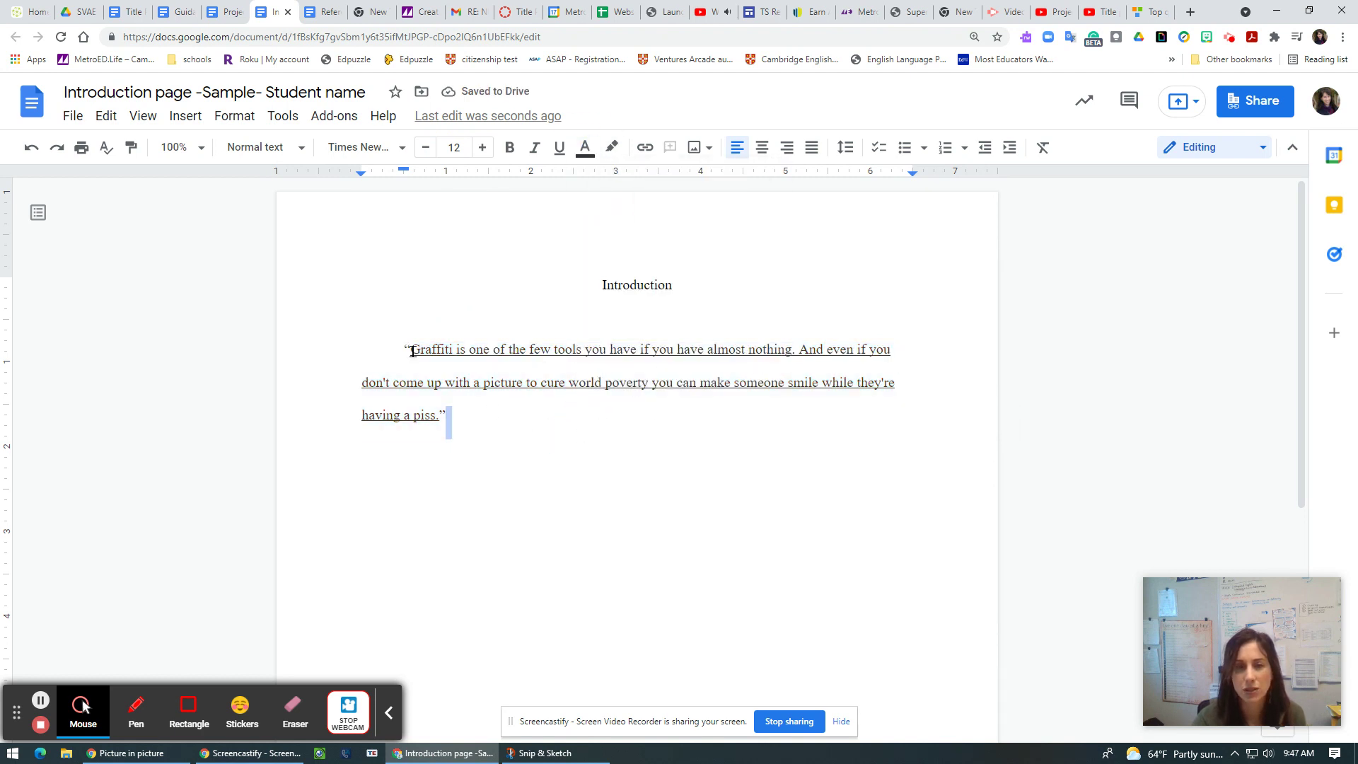
drag(404, 348, 915, 421)
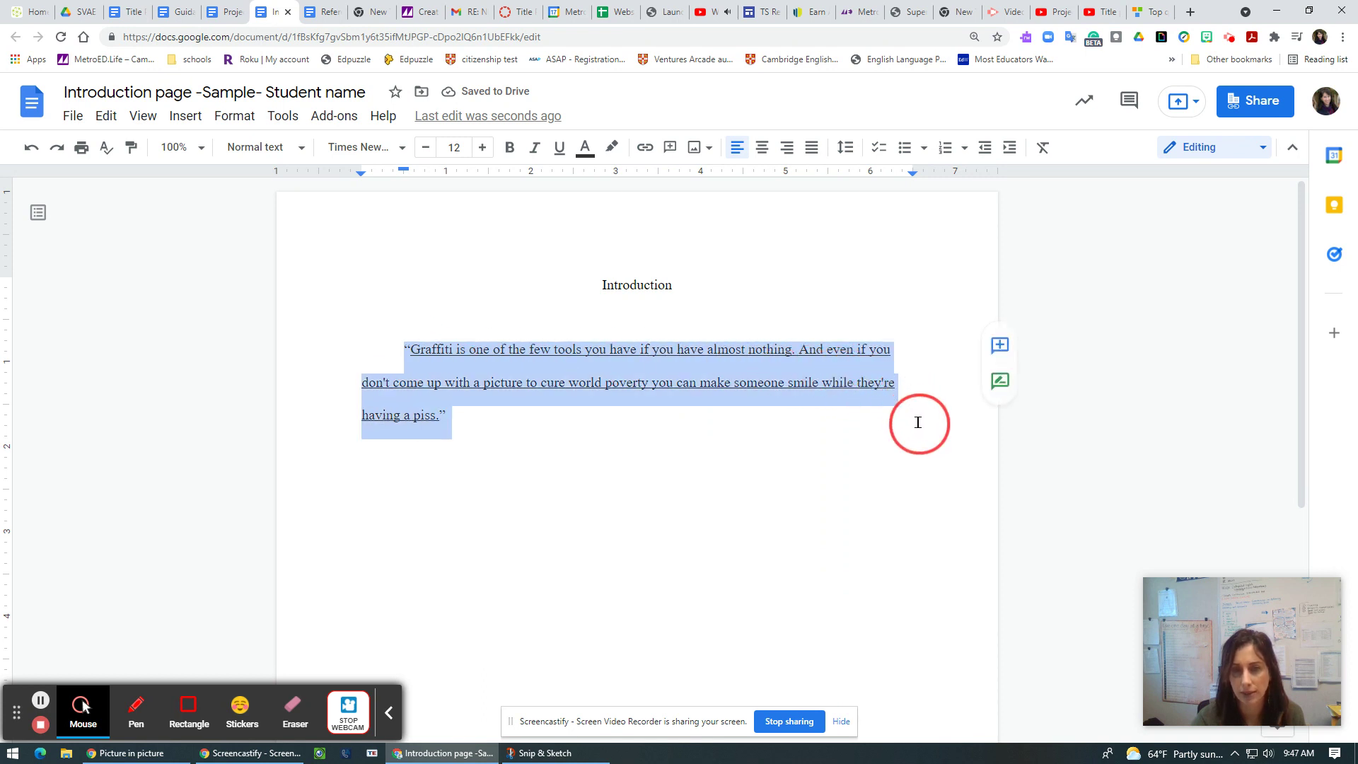
click(559, 148)
click(504, 432)
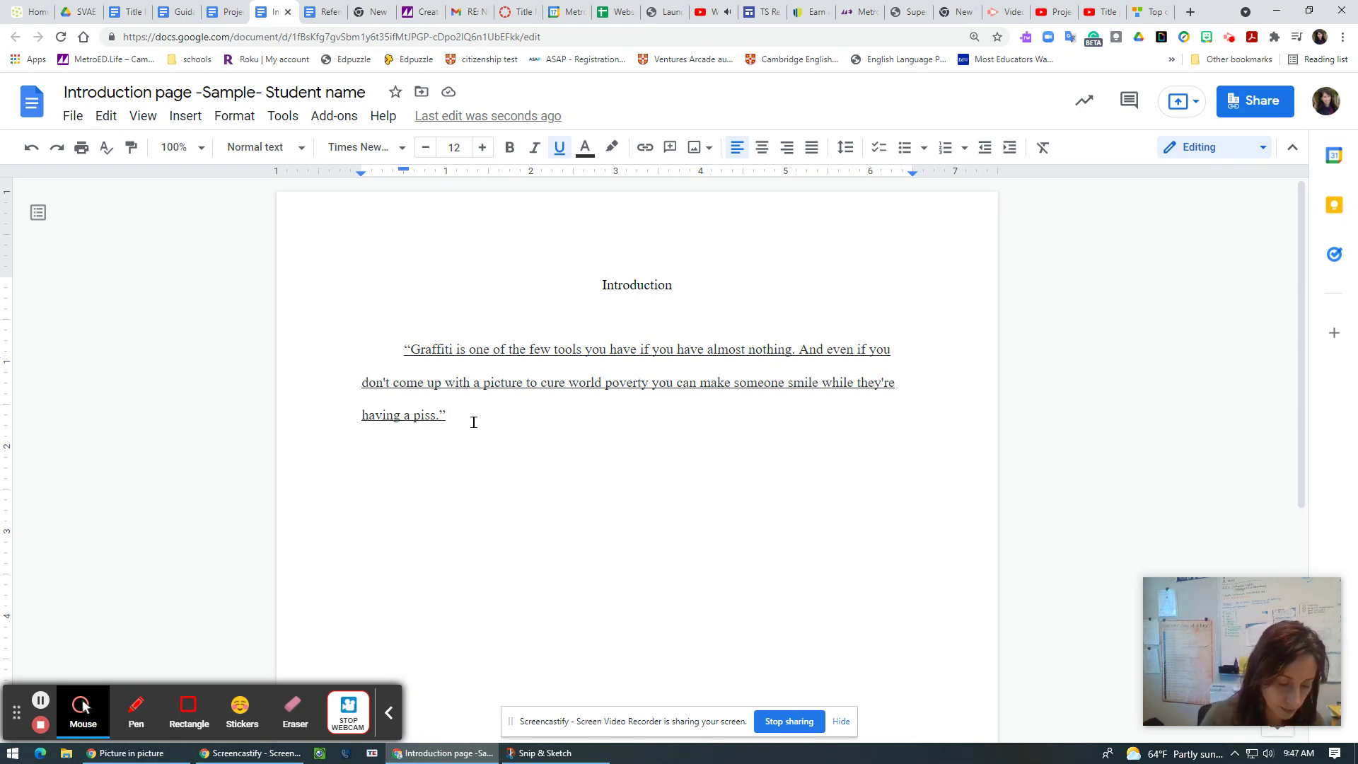
Add the non-underlined sentence 'Bansky's quote suggests that art can change your mood.' after the quote, fixing 'chnage'.
text(Bansk)
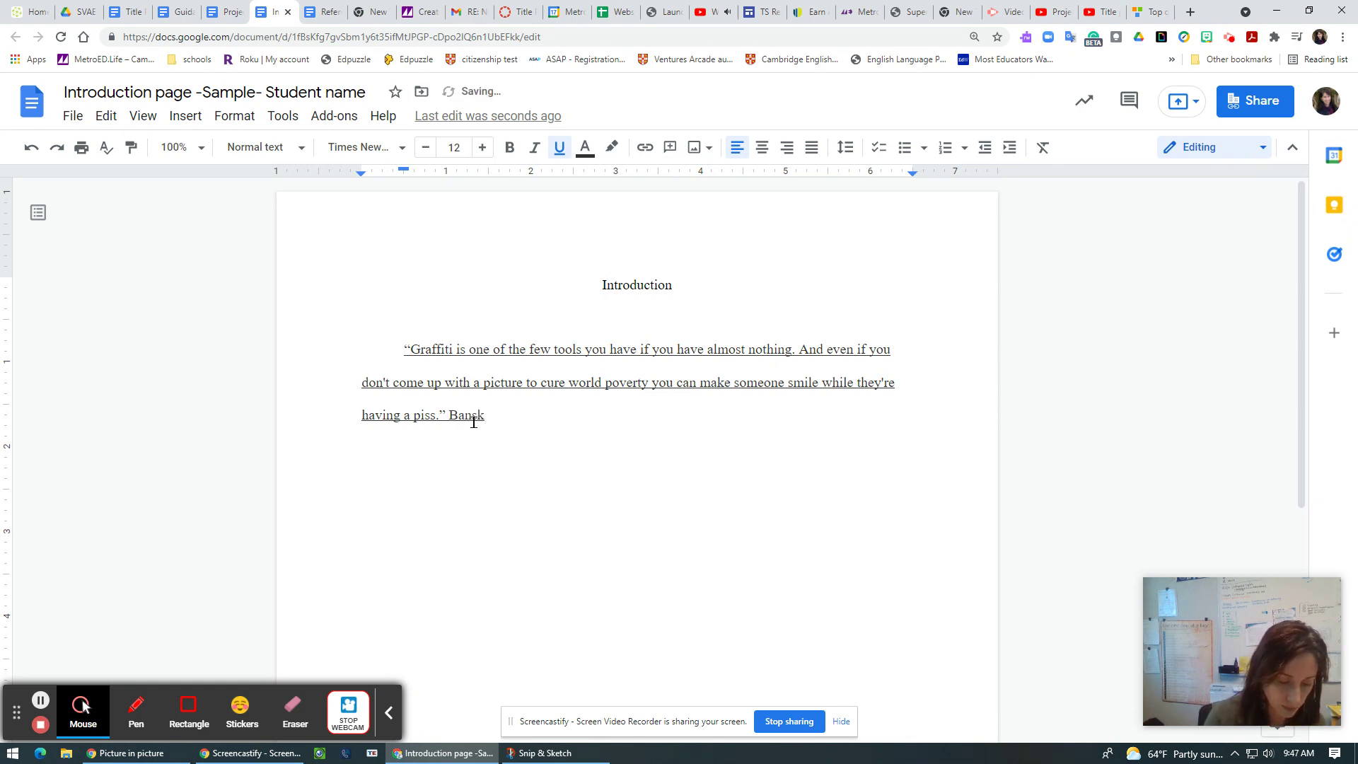
text(y's quo)
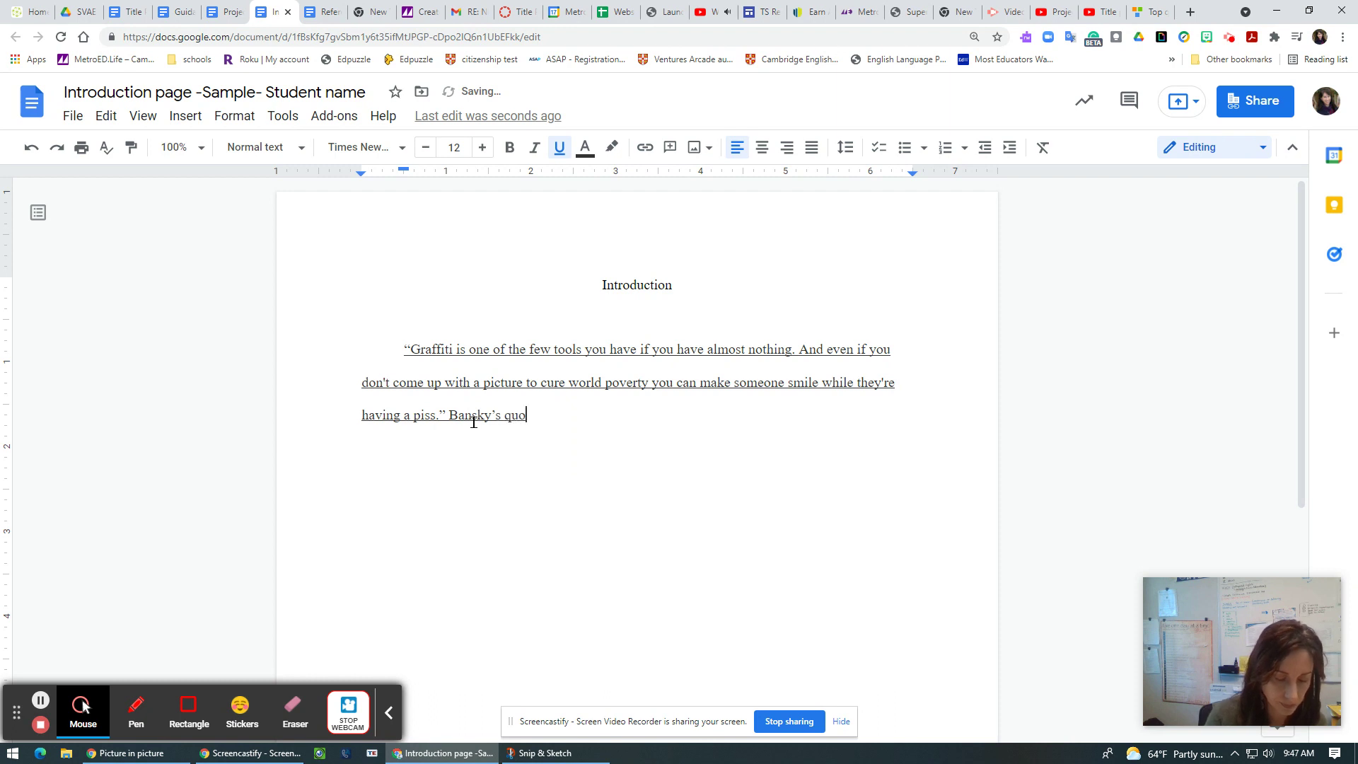
text(te)
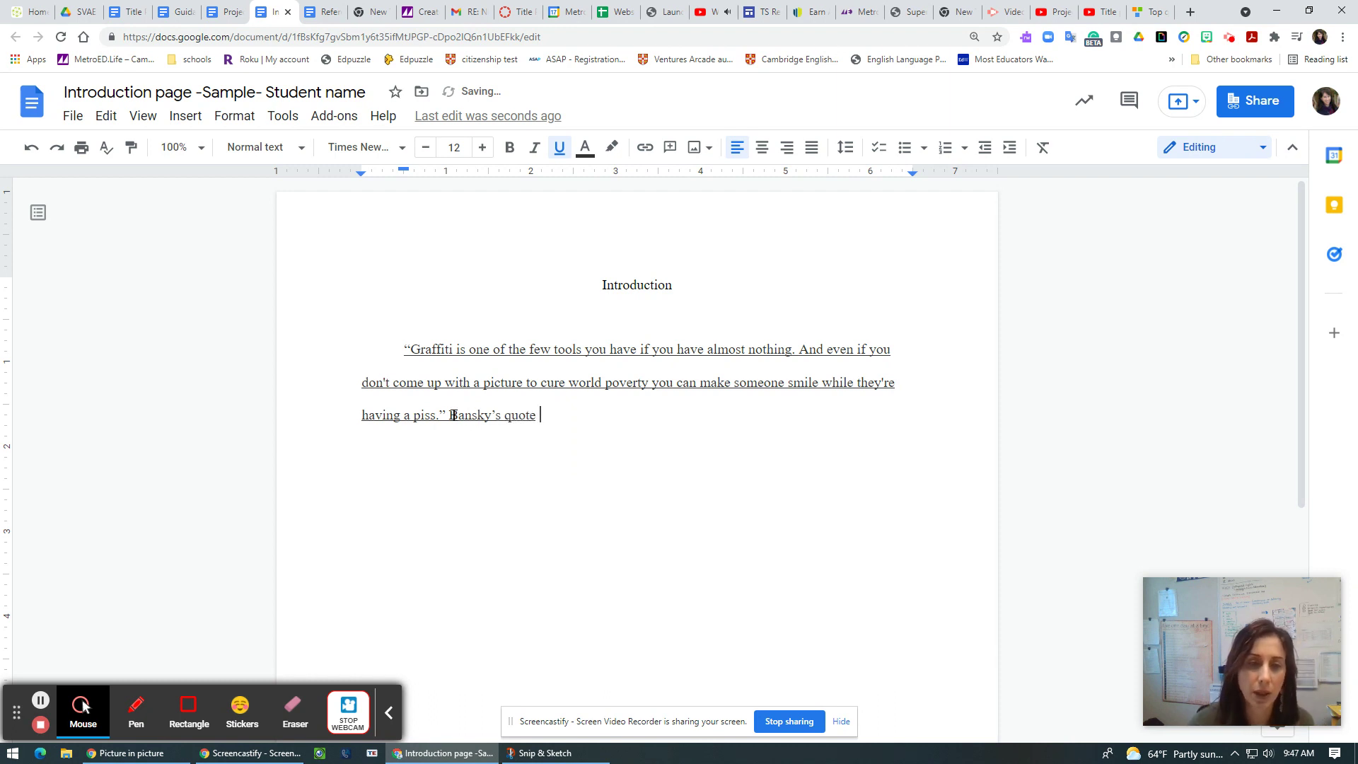
drag(449, 417, 554, 416)
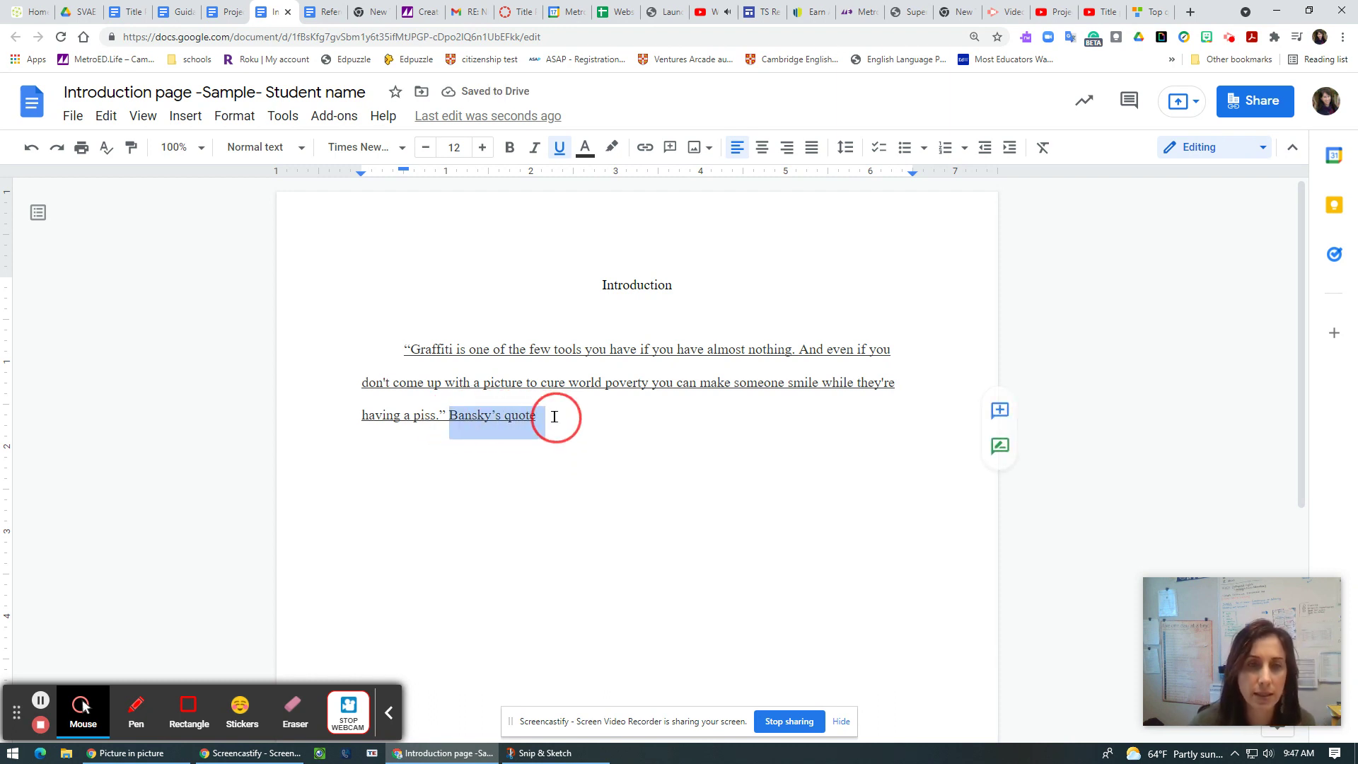
click(558, 147)
click(548, 412)
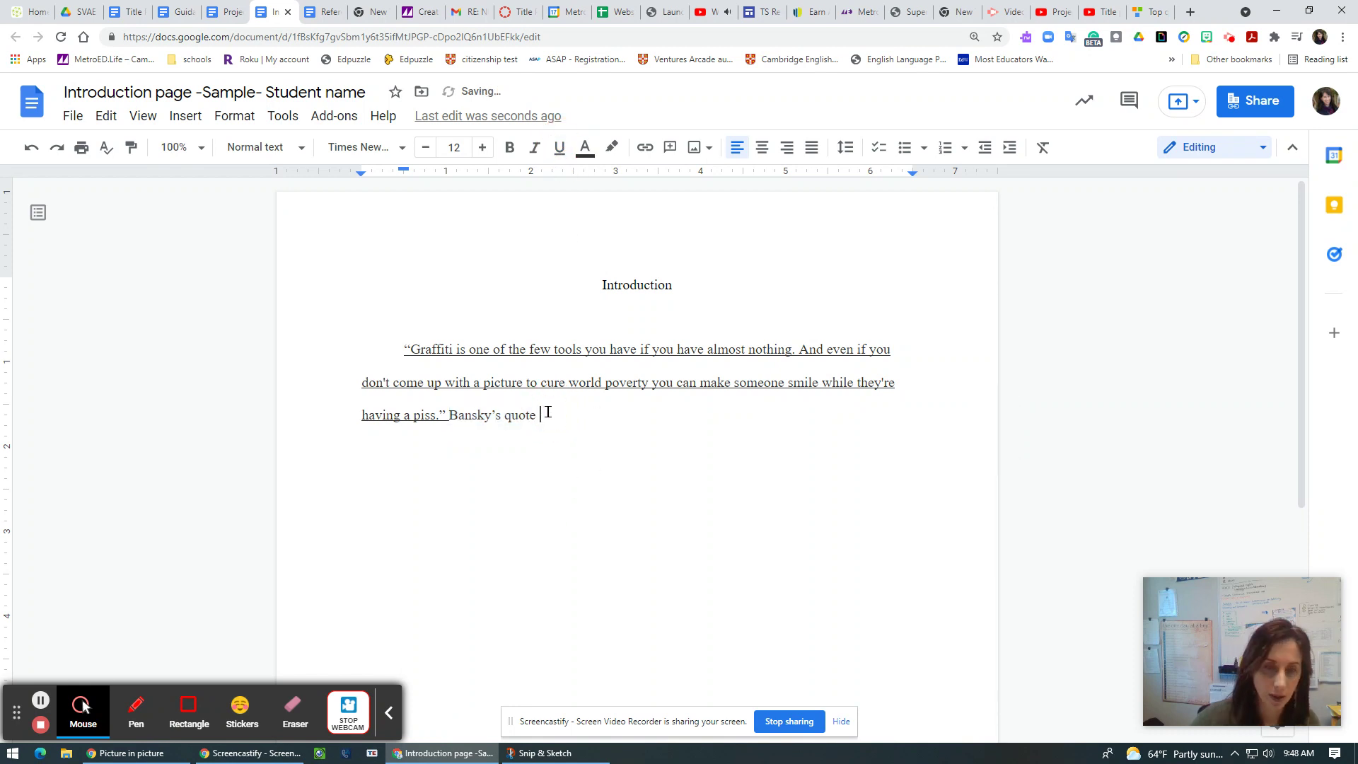
text(sug)
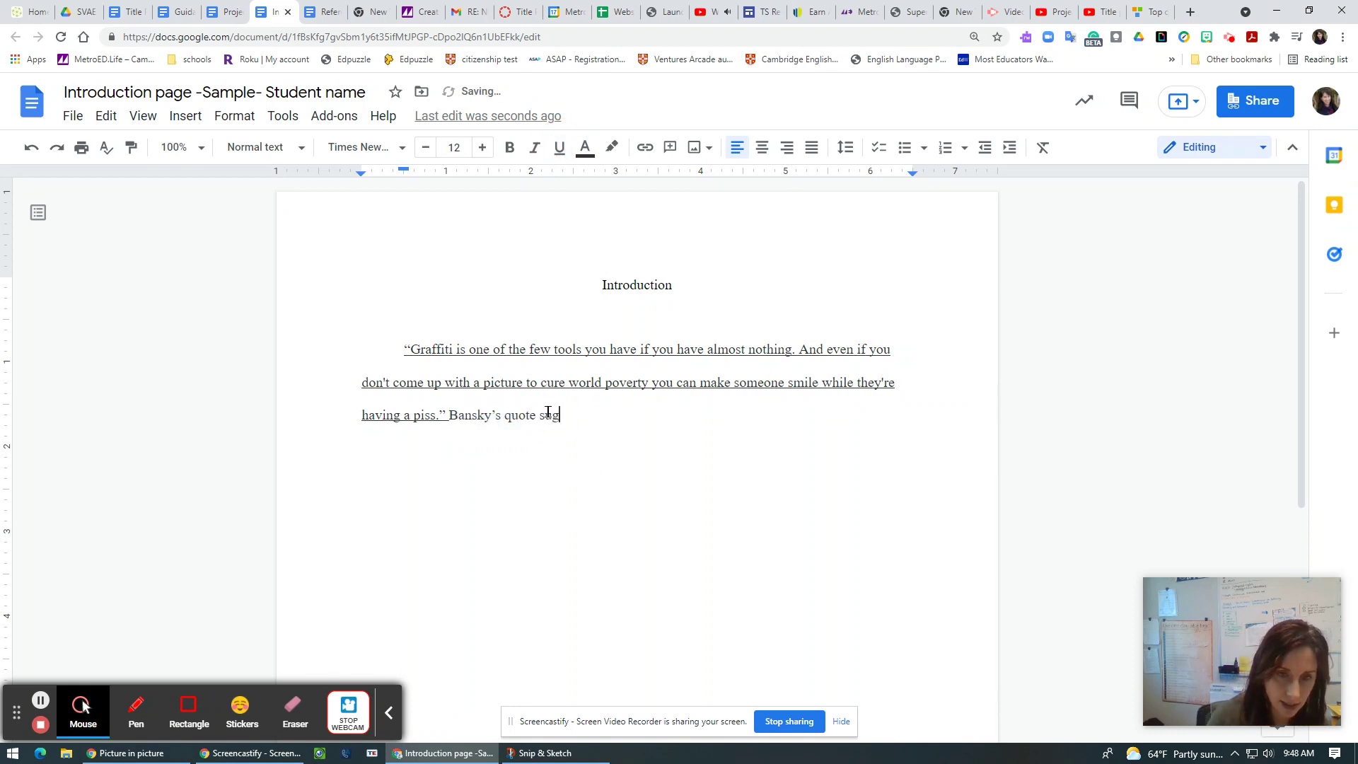
text(gests)
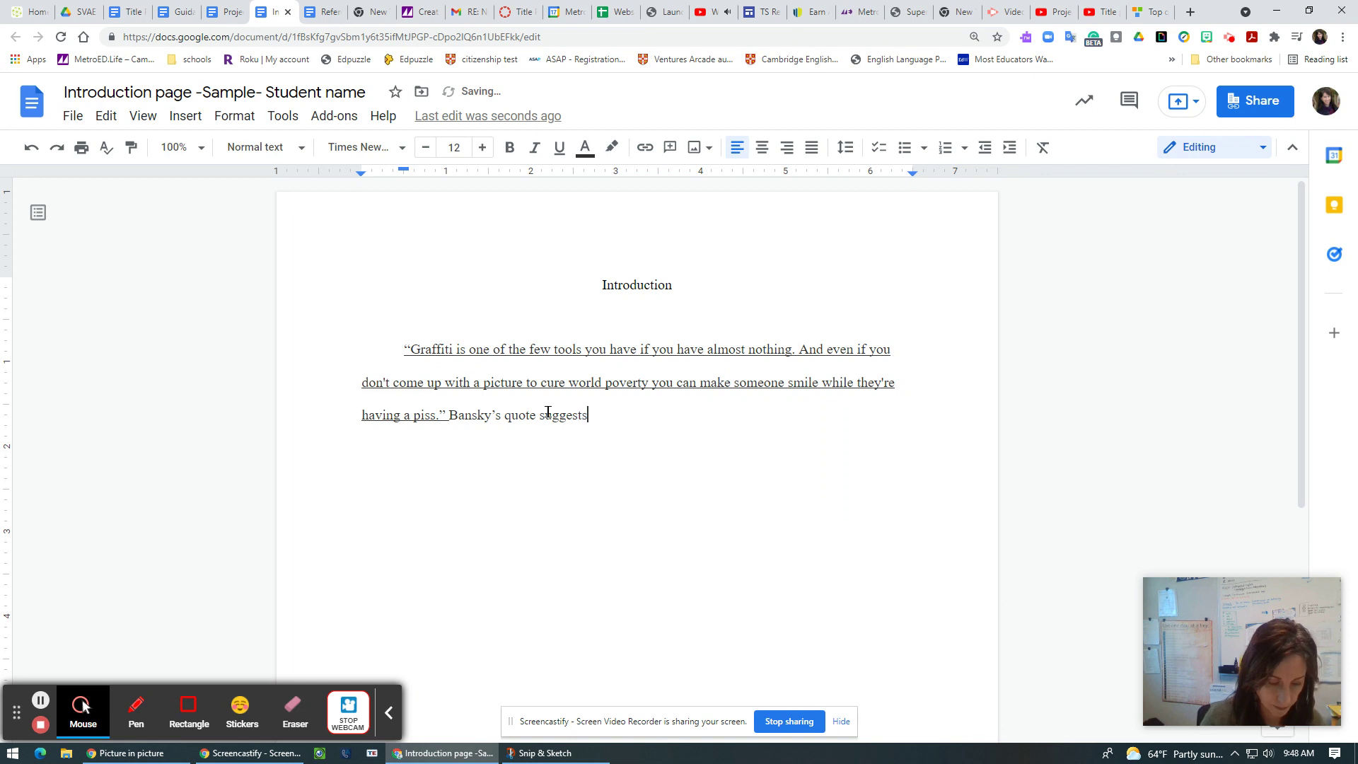
text( that art )
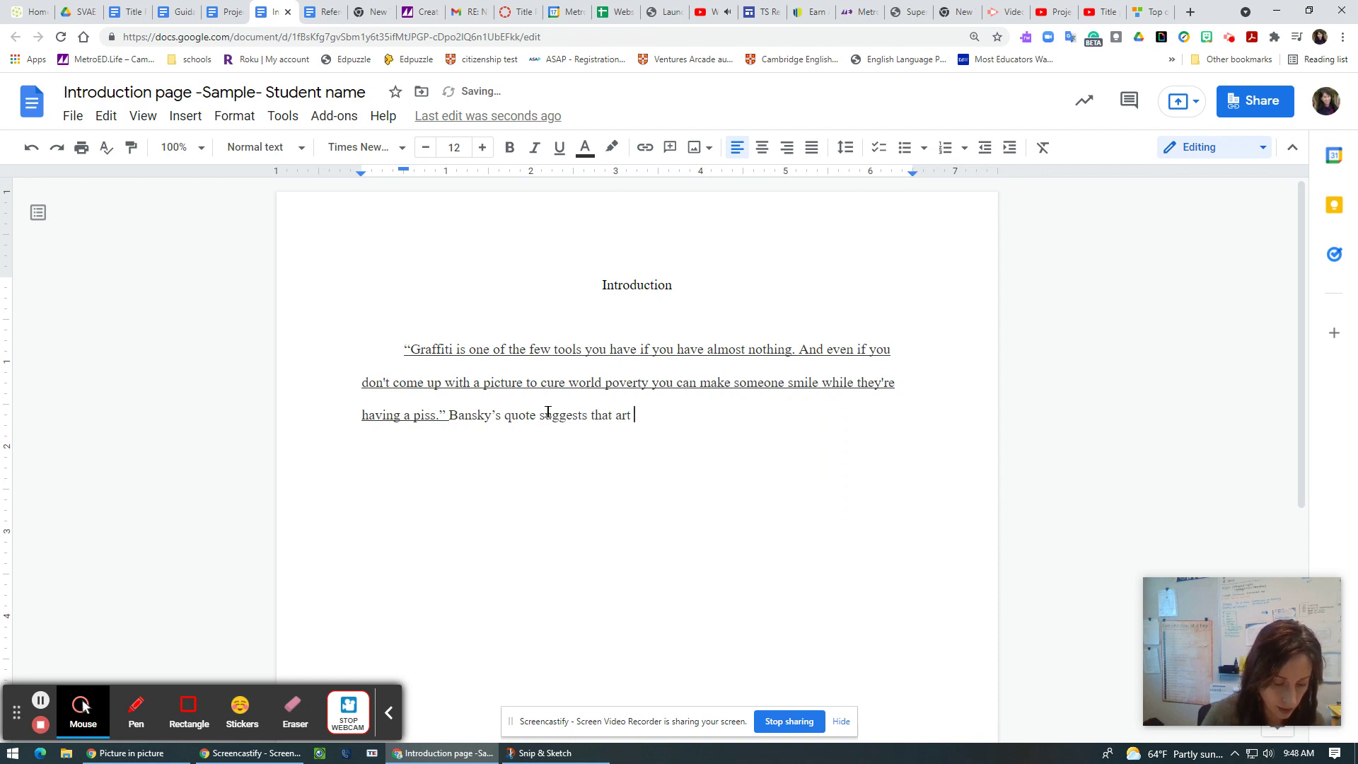
text(can chnage you)
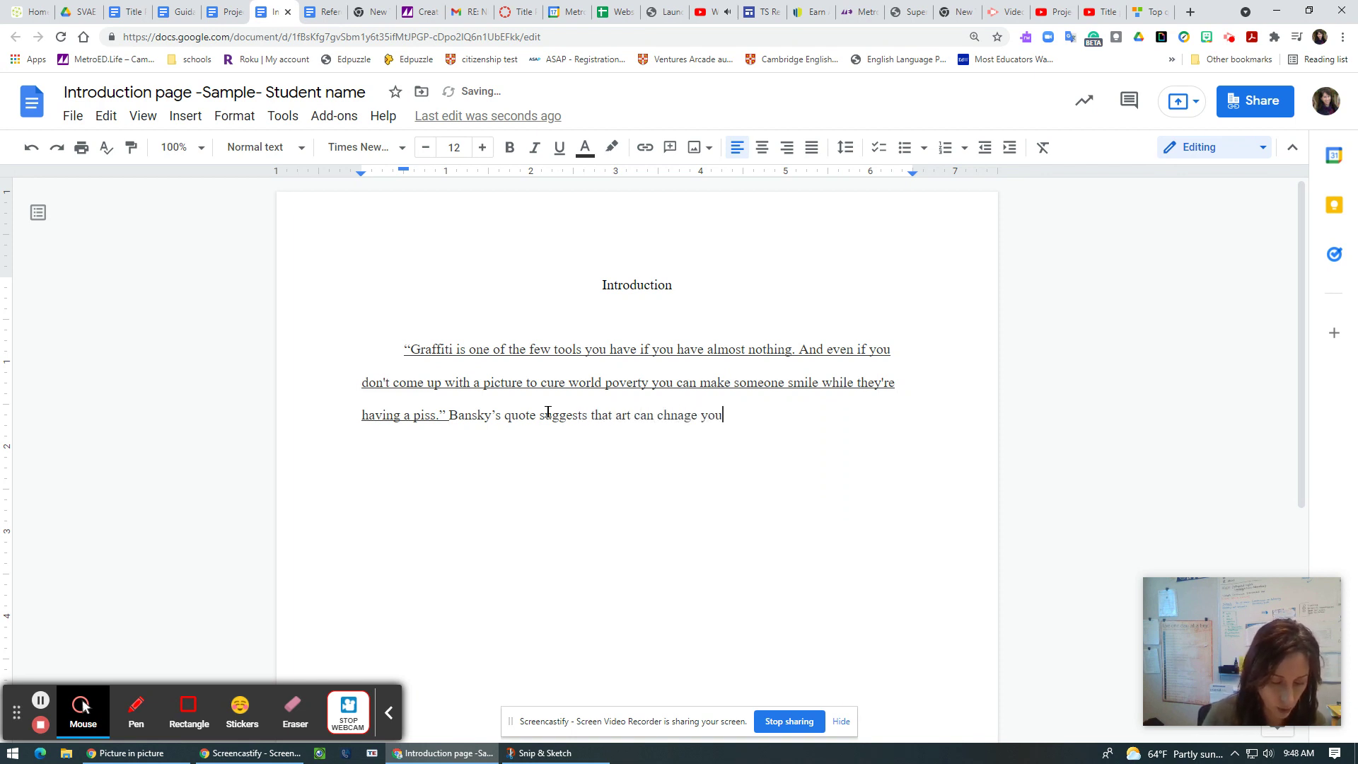
text(r mood.)
mouse_move(676, 415)
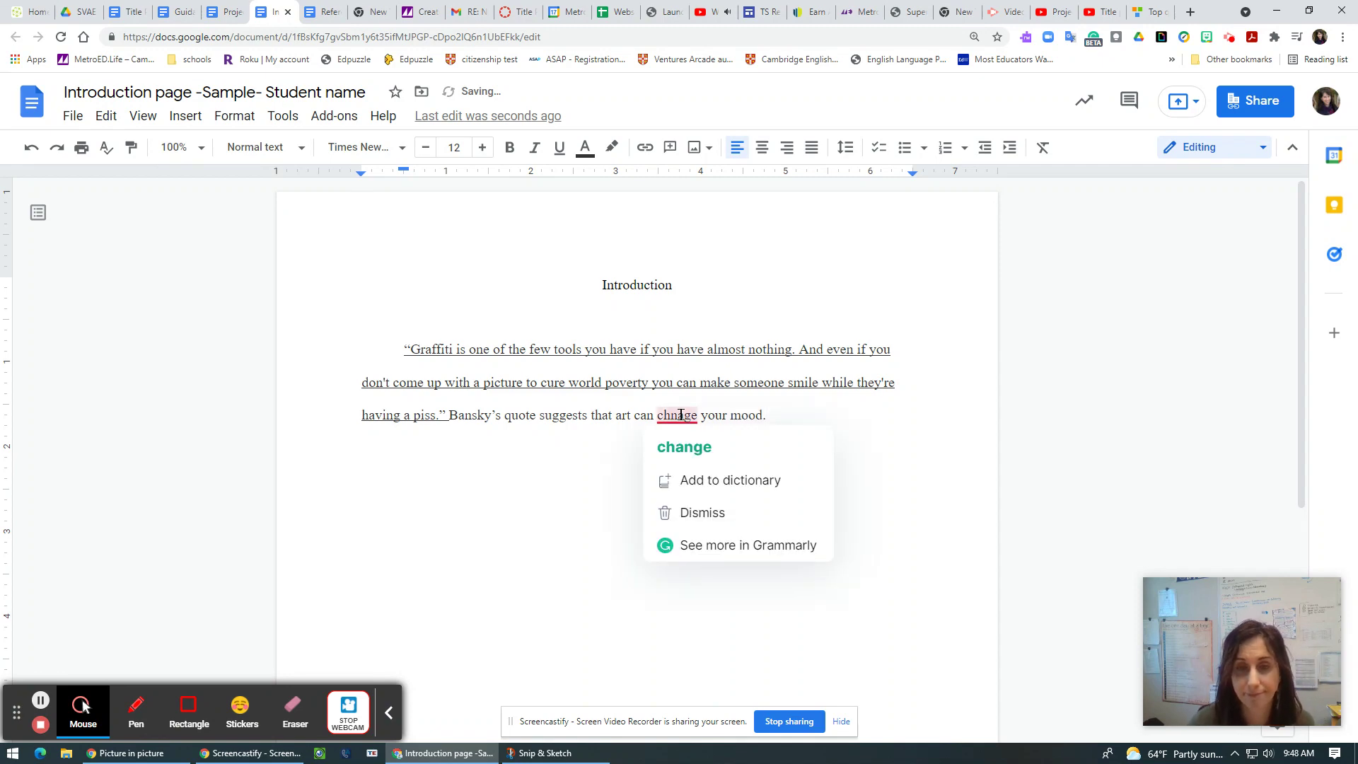
click(680, 444)
Switch to the Project Proposal document to view its proposal-writing steps.
click(778, 413)
click(228, 12)
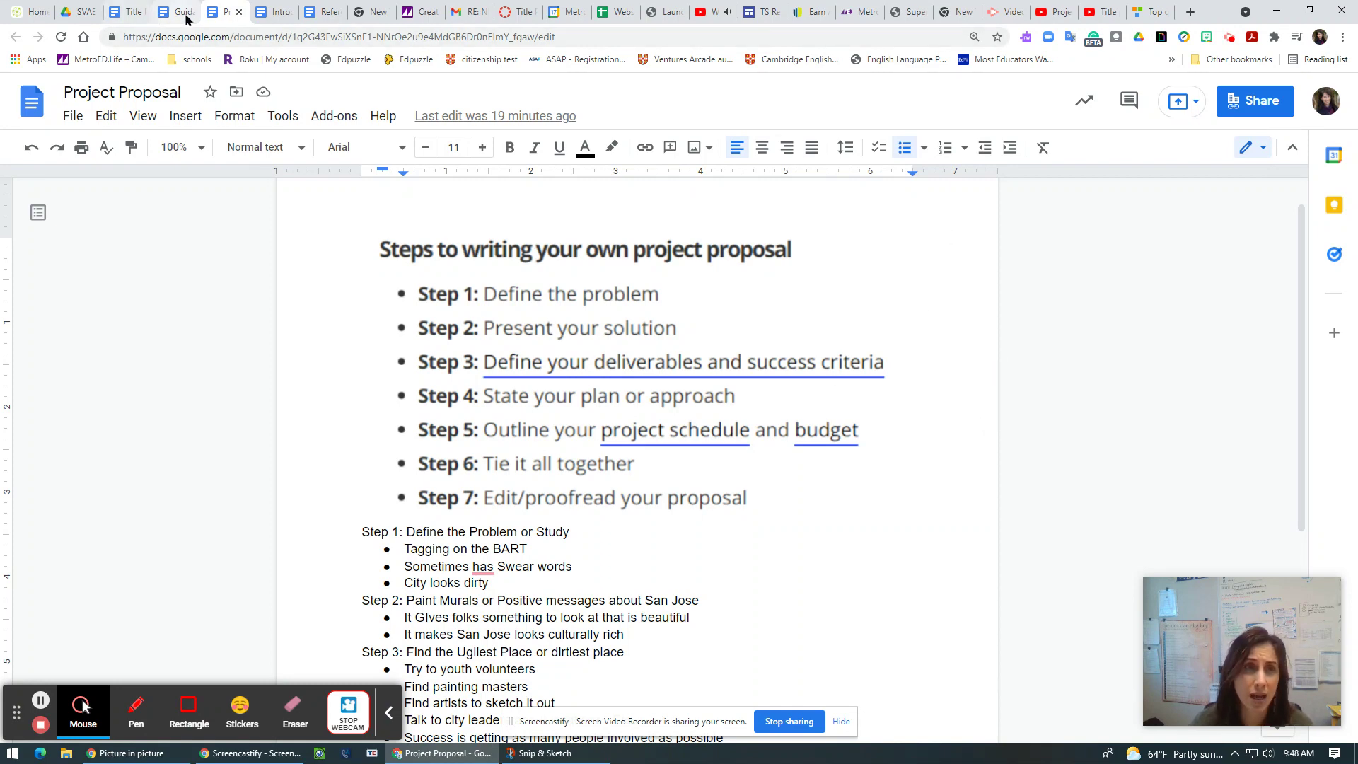
Continue the Introduction paragraph with 'In San Jose today people can see', capitalizing San and Jose.
click(280, 17)
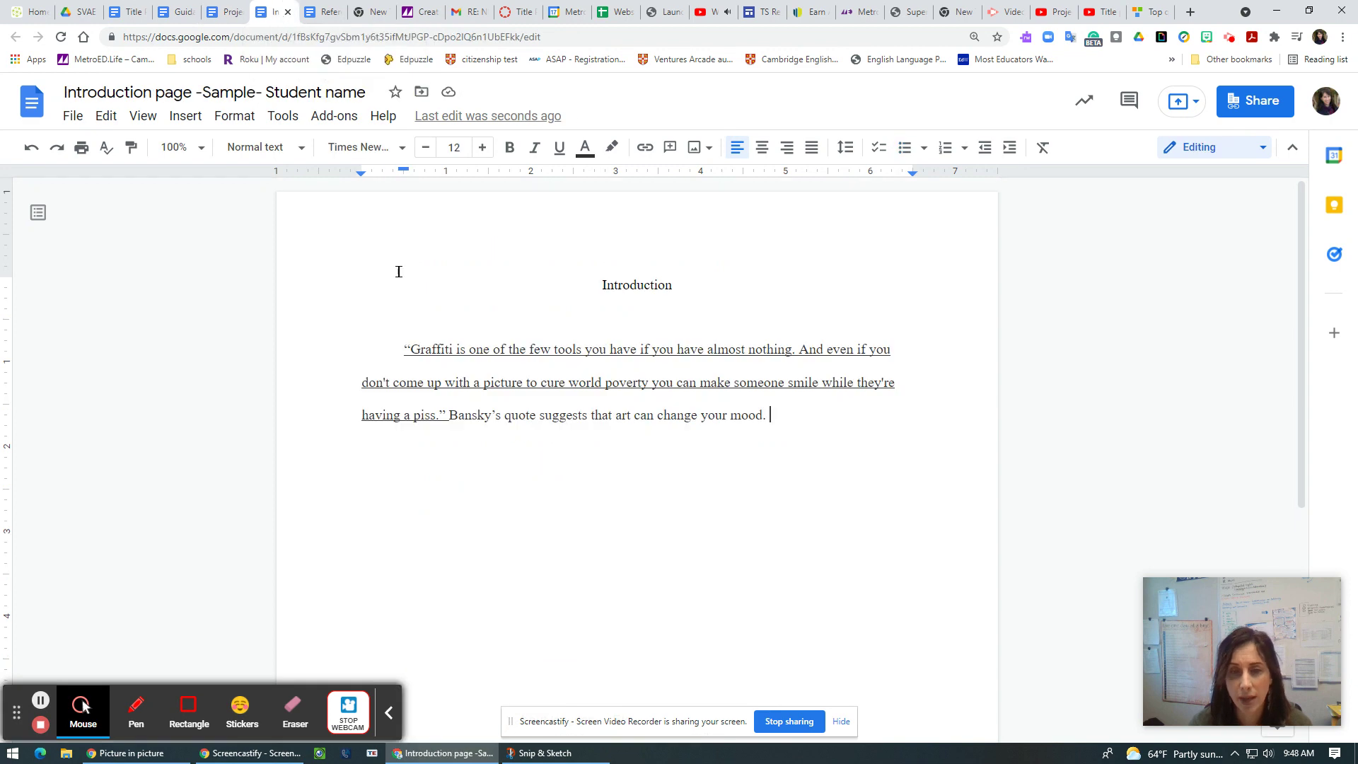
click(797, 436)
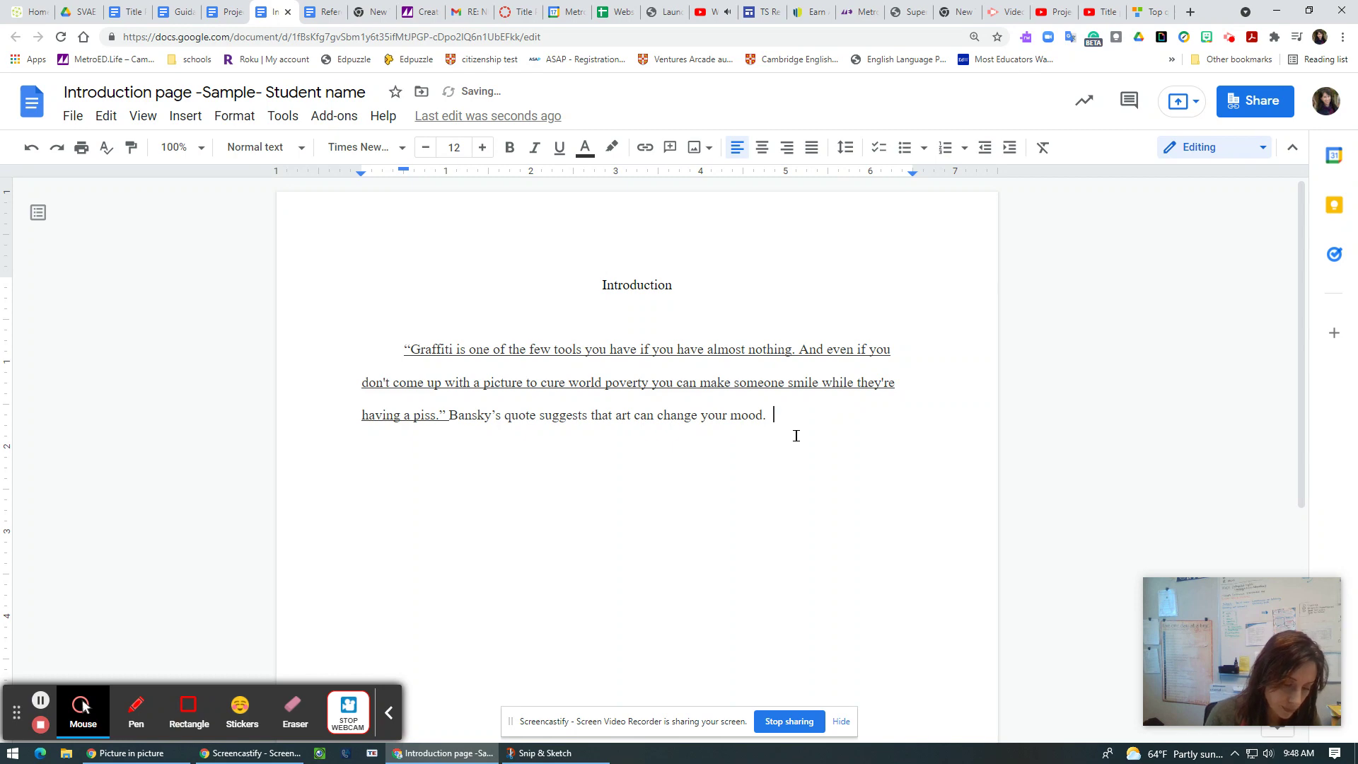
text(In san jose today)
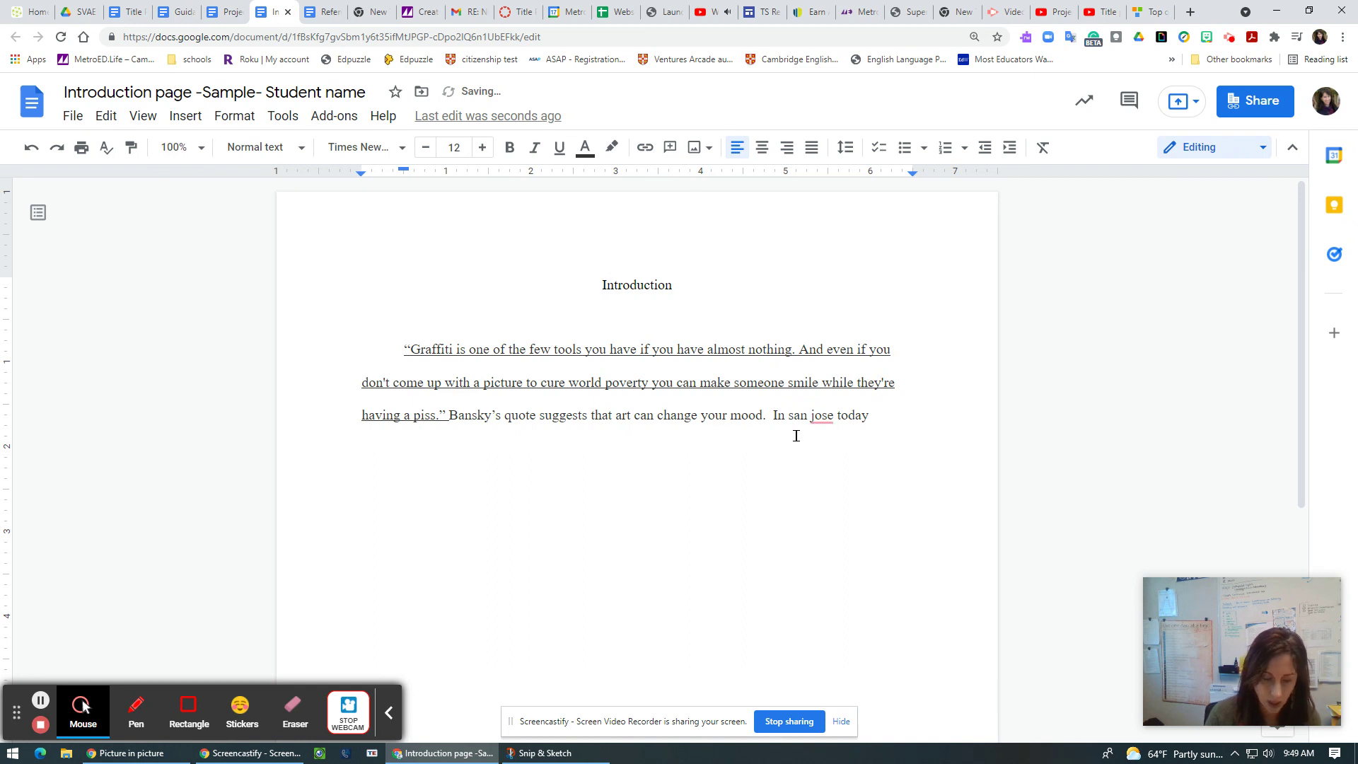
text( people can)
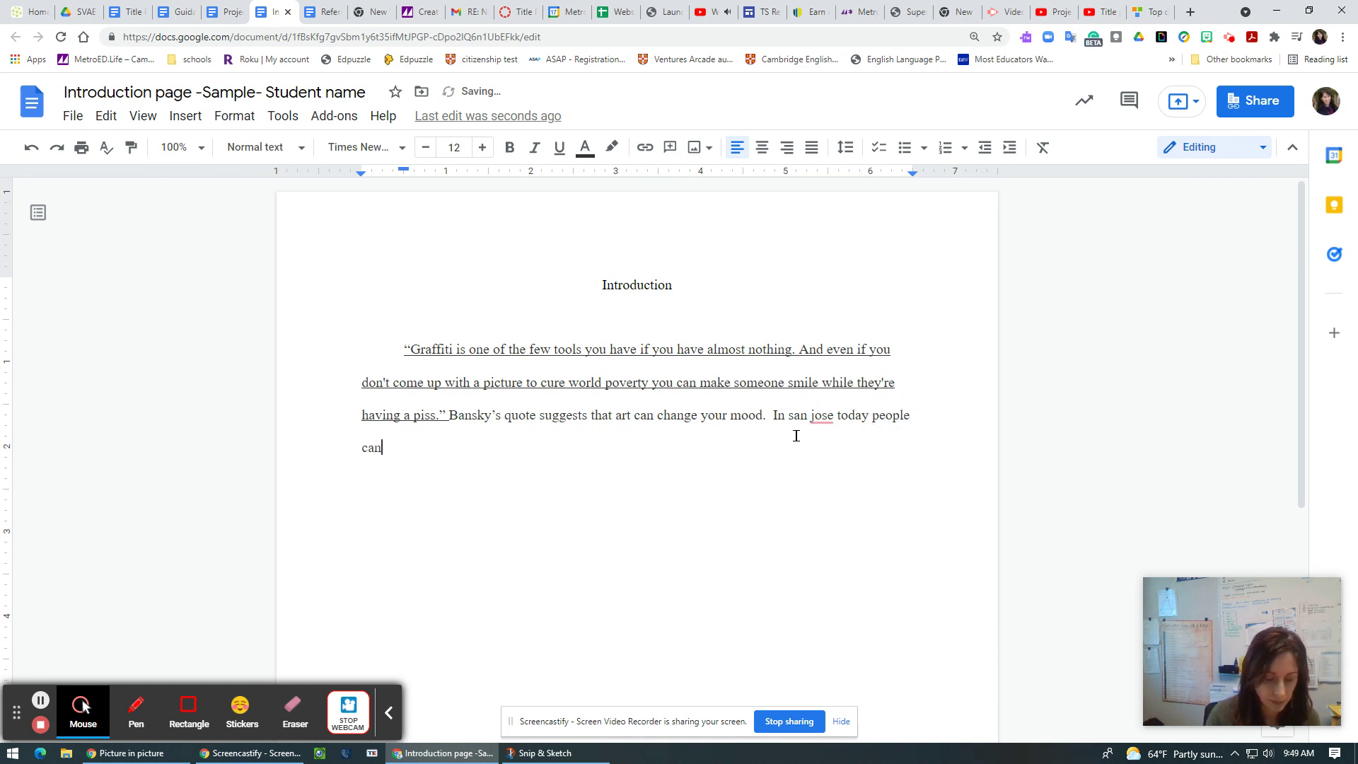
text( see)
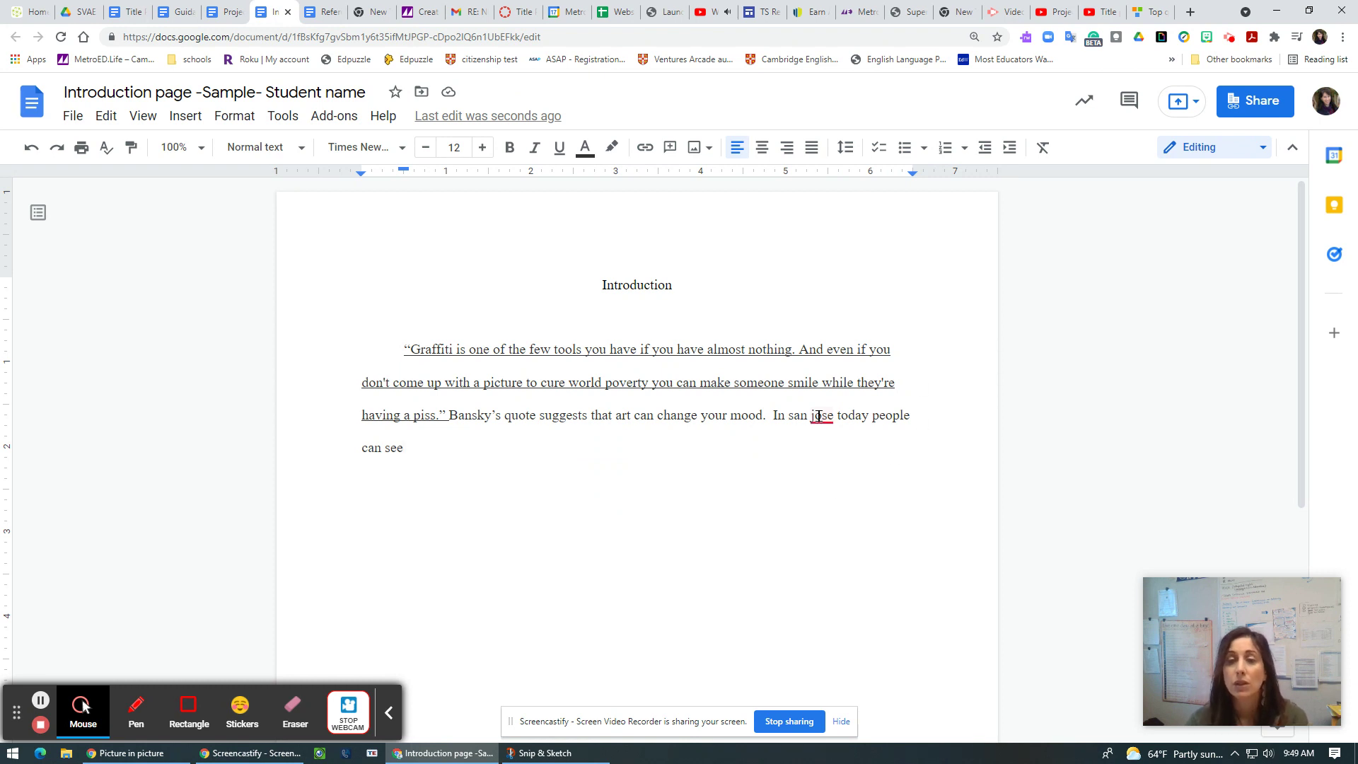
mouse_move(820, 419)
click(796, 461)
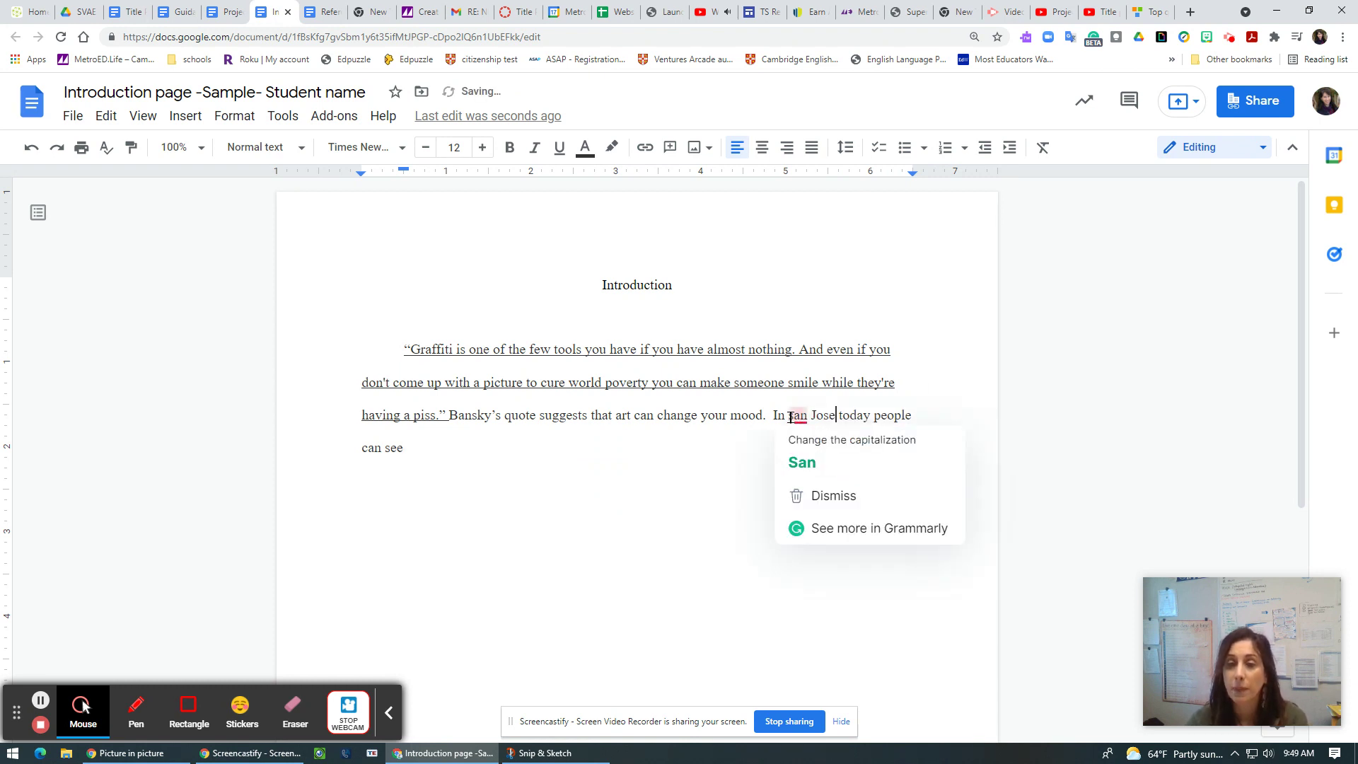
click(796, 467)
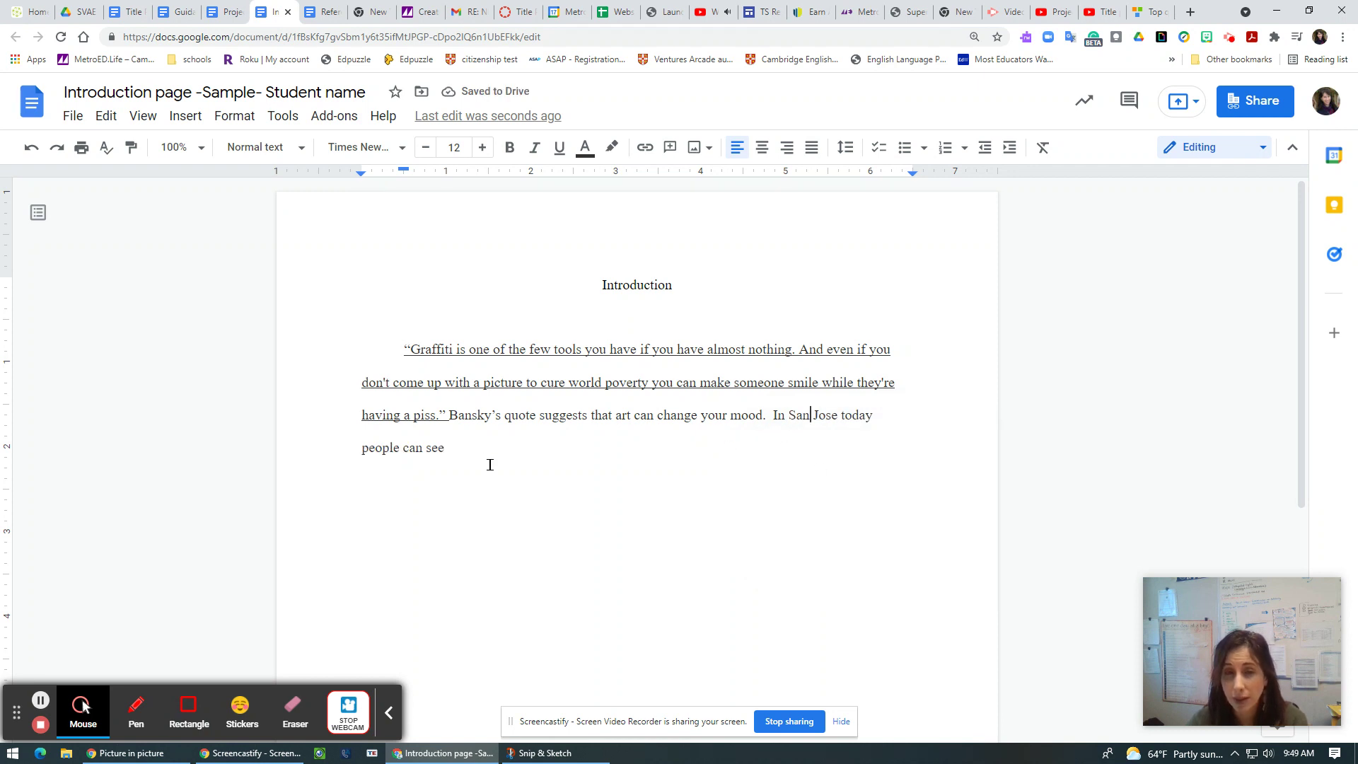
click(468, 453)
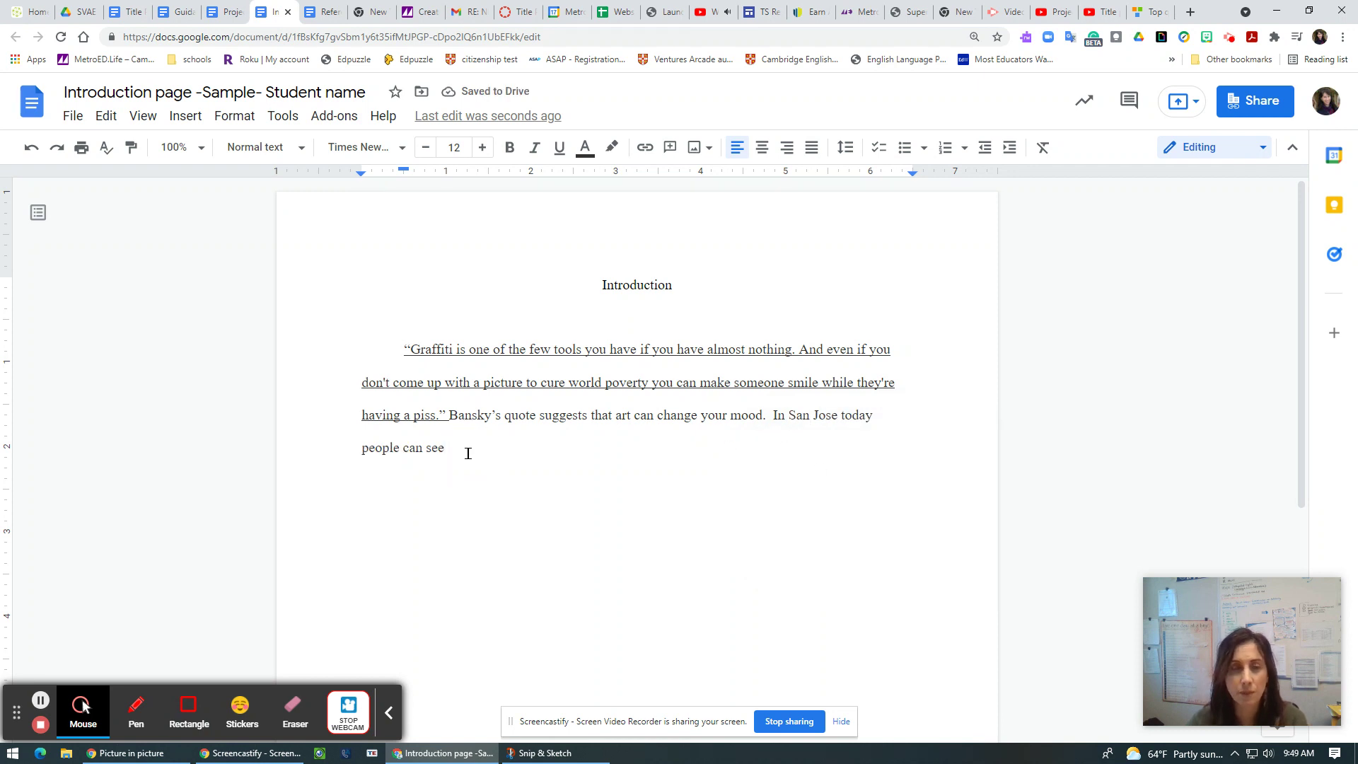
Dictate the commentary about the dirty overpass, swear words, gang messaging and children using Tools > Voice typing.
click(330, 125)
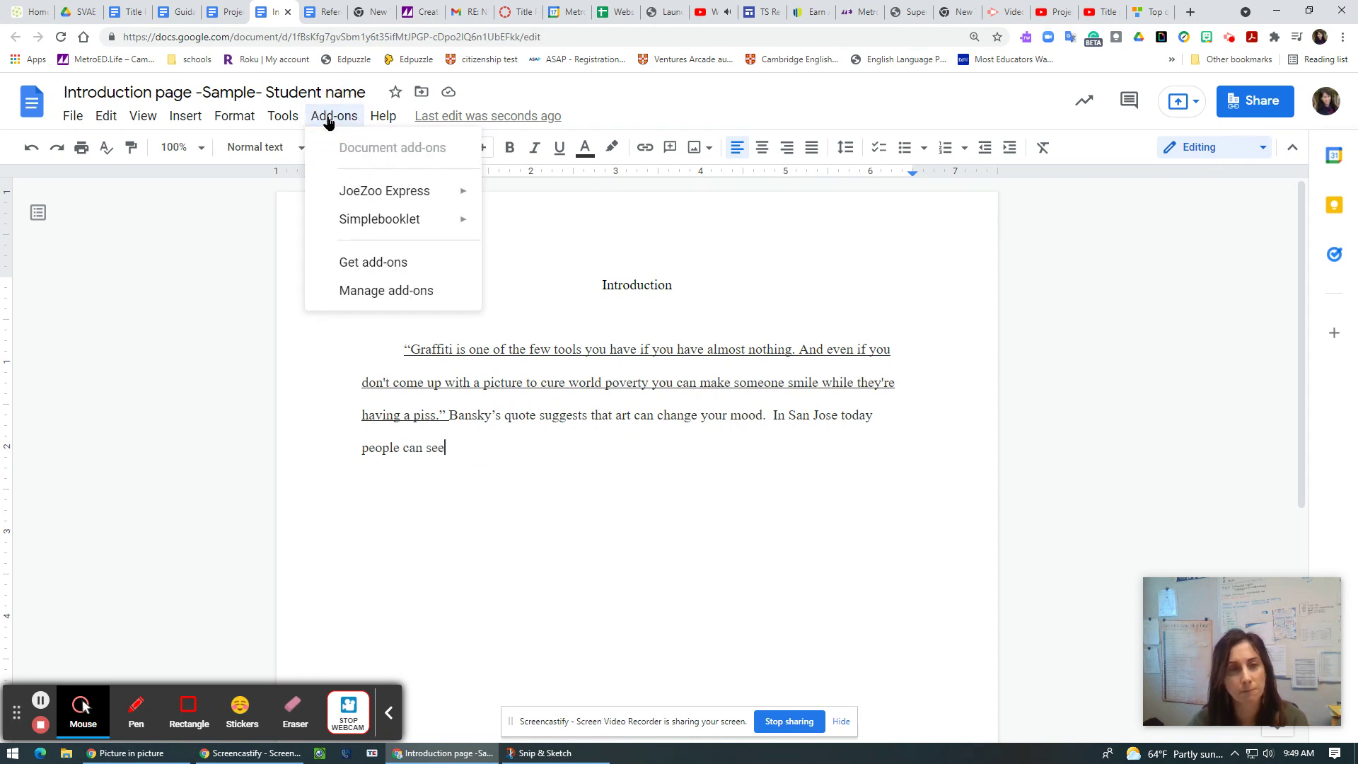
mouse_move(284, 118)
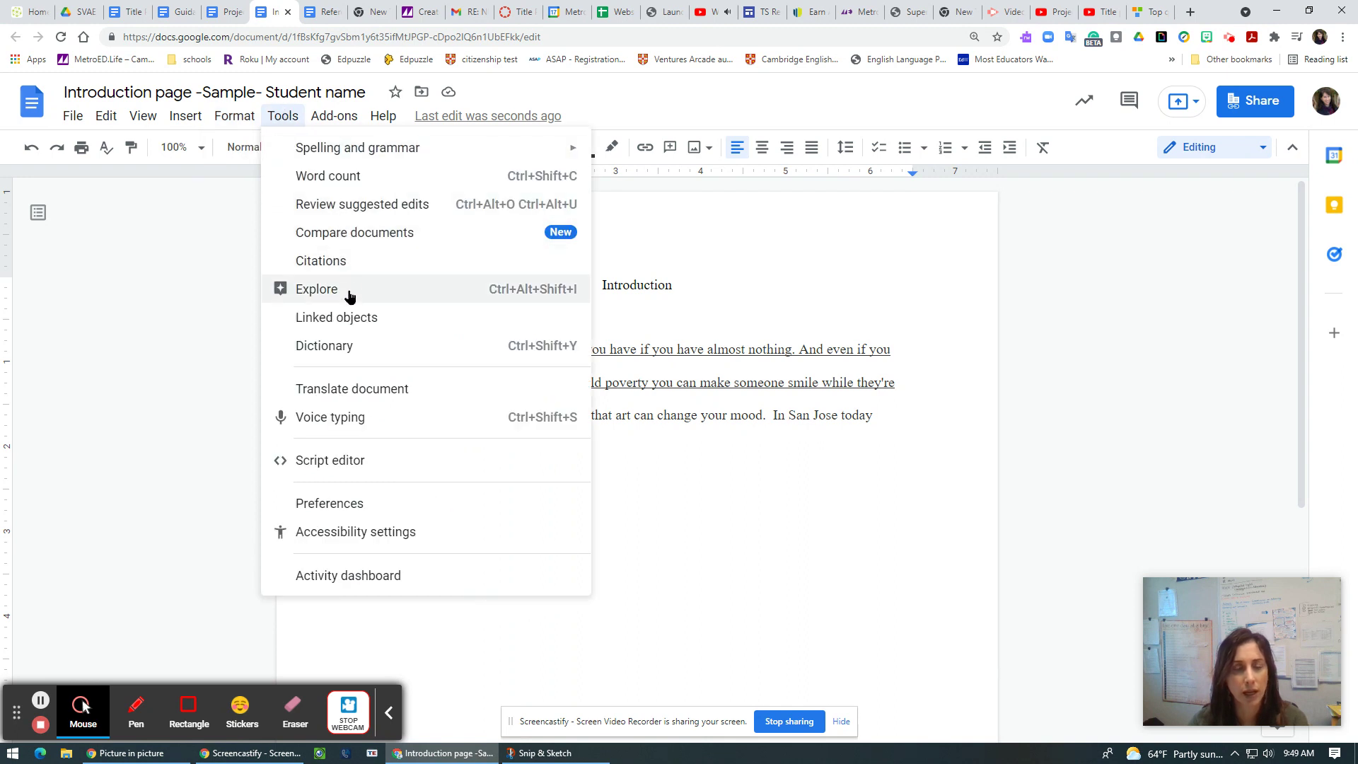
click(336, 423)
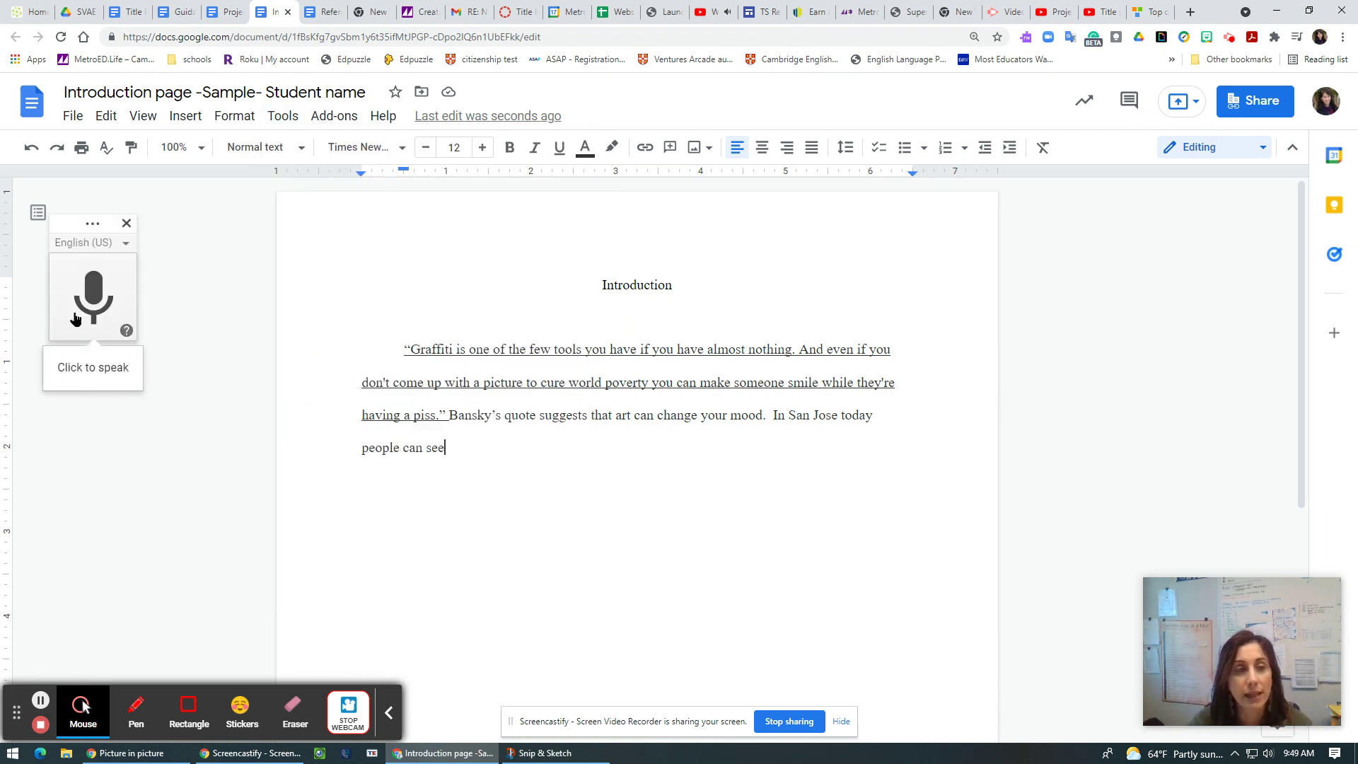
click(94, 302)
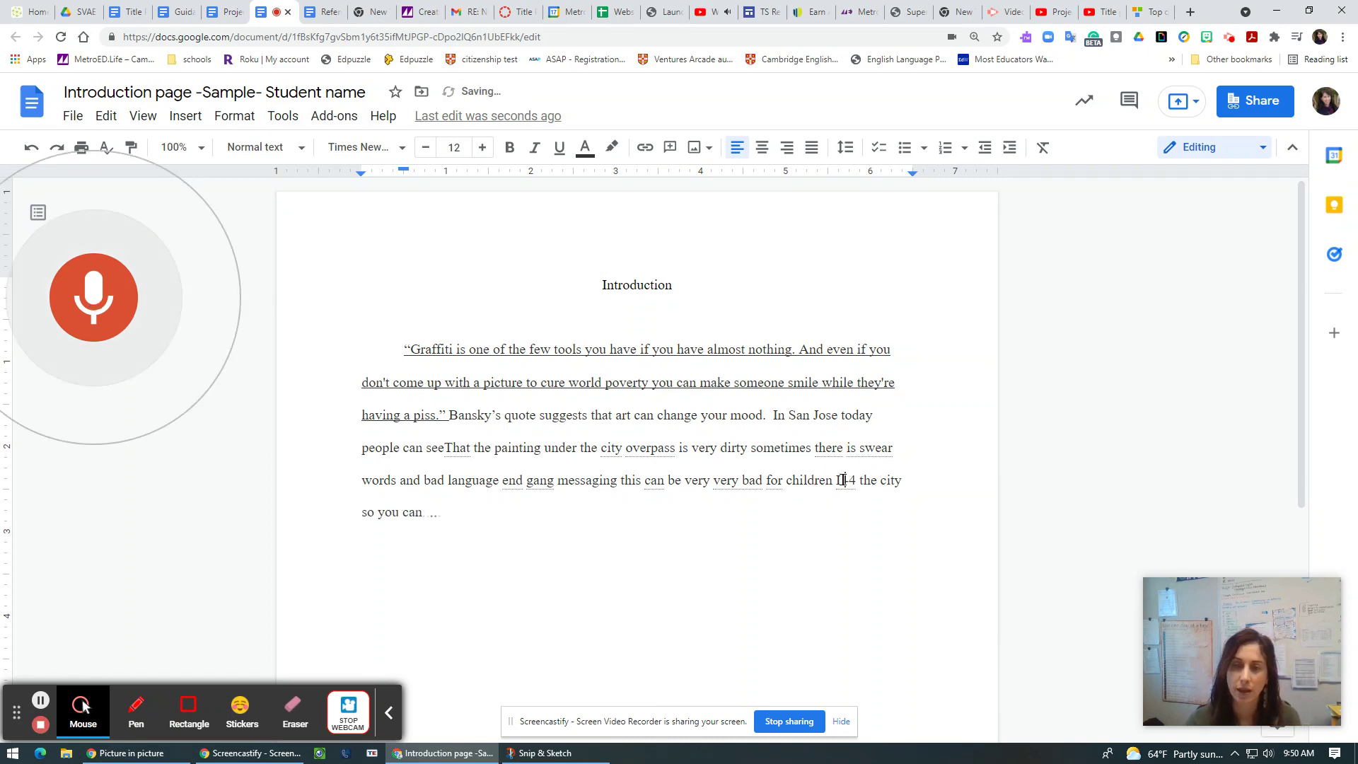
click(124, 291)
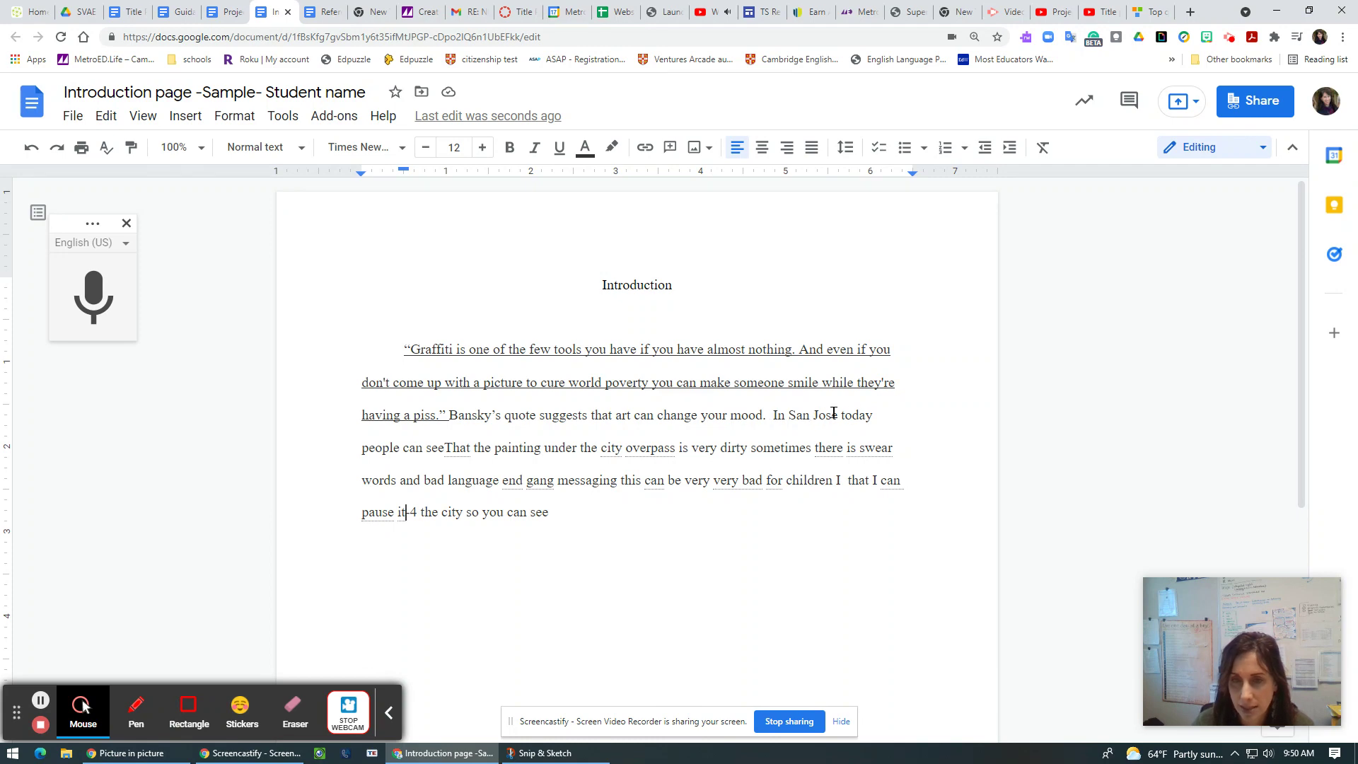
Delete the stray 'That', add ', and' after 'dirty', and change 'is' to 'are'.
click(445, 449)
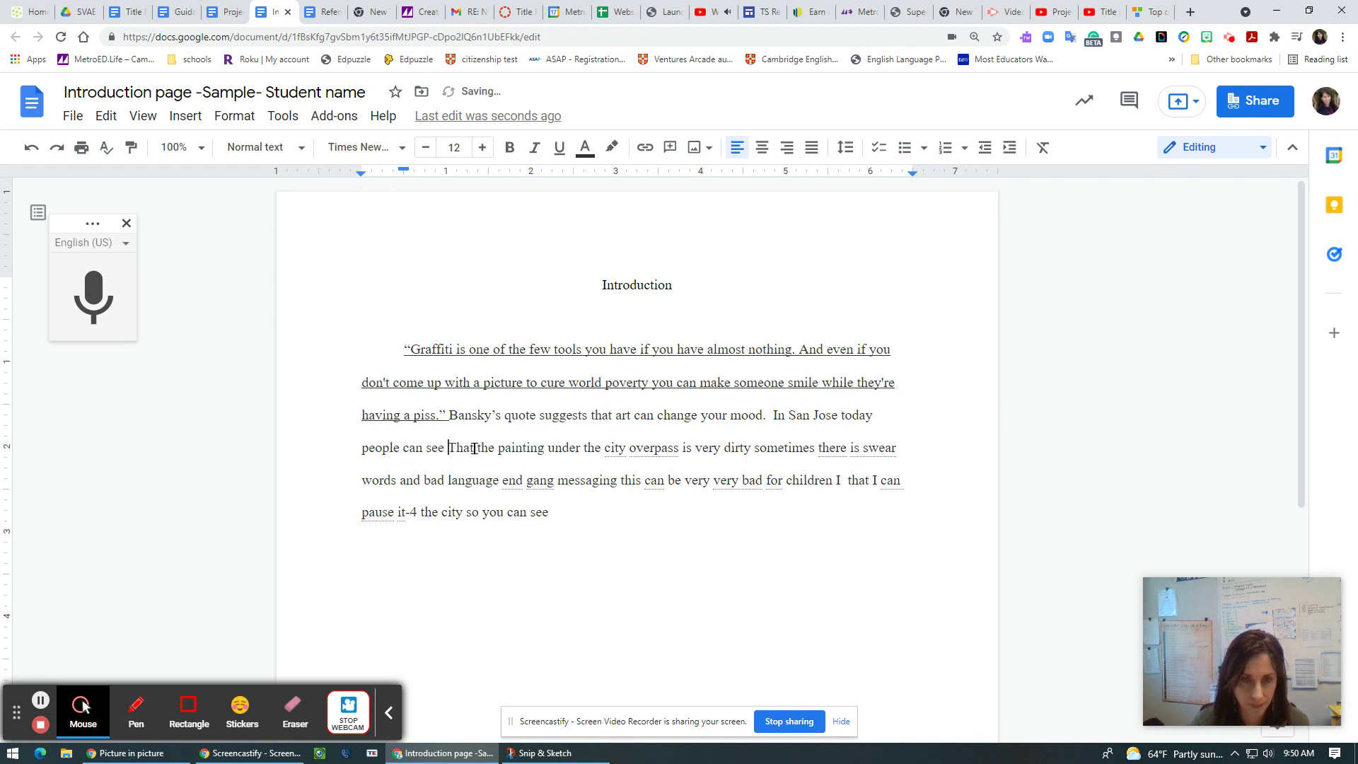
key(Delete)
key(Delete)
key(Delete)
key(Delete)
key(Delete)
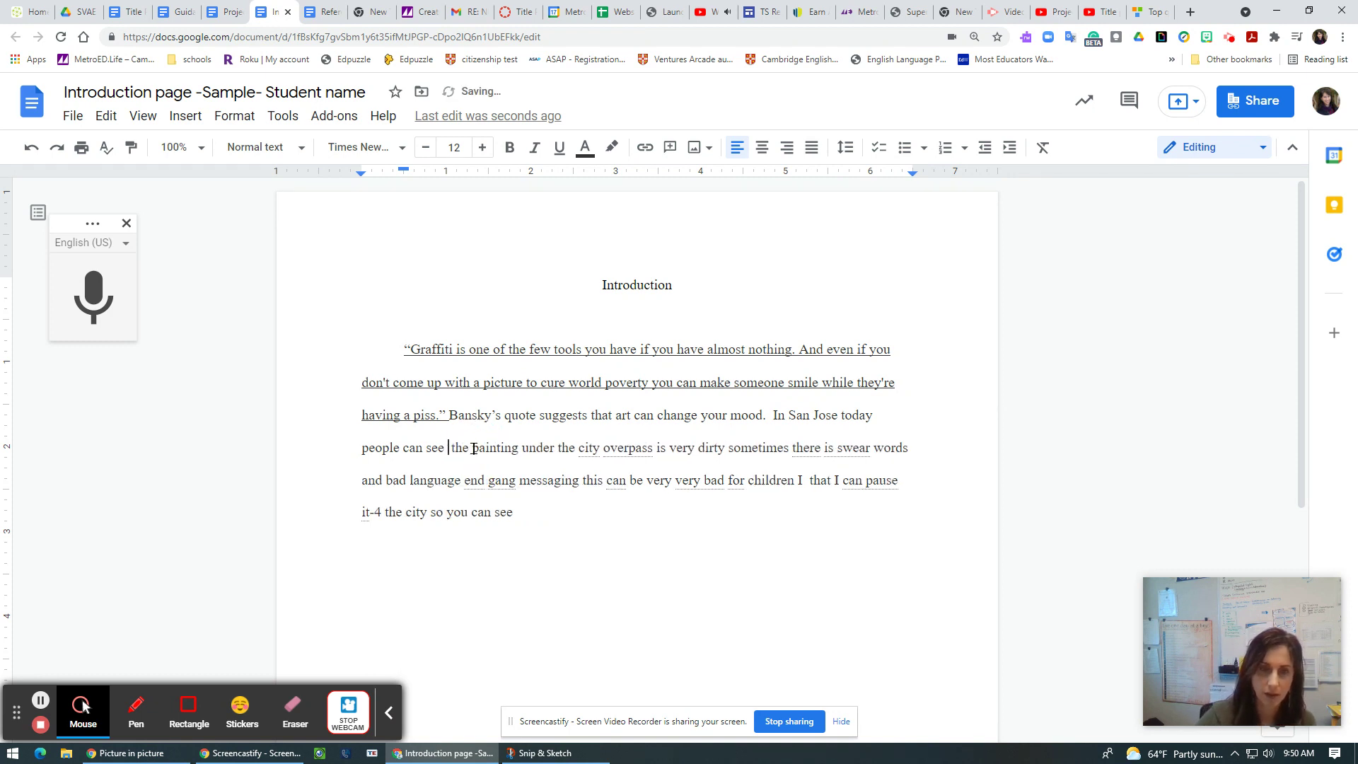
key(BackSpace)
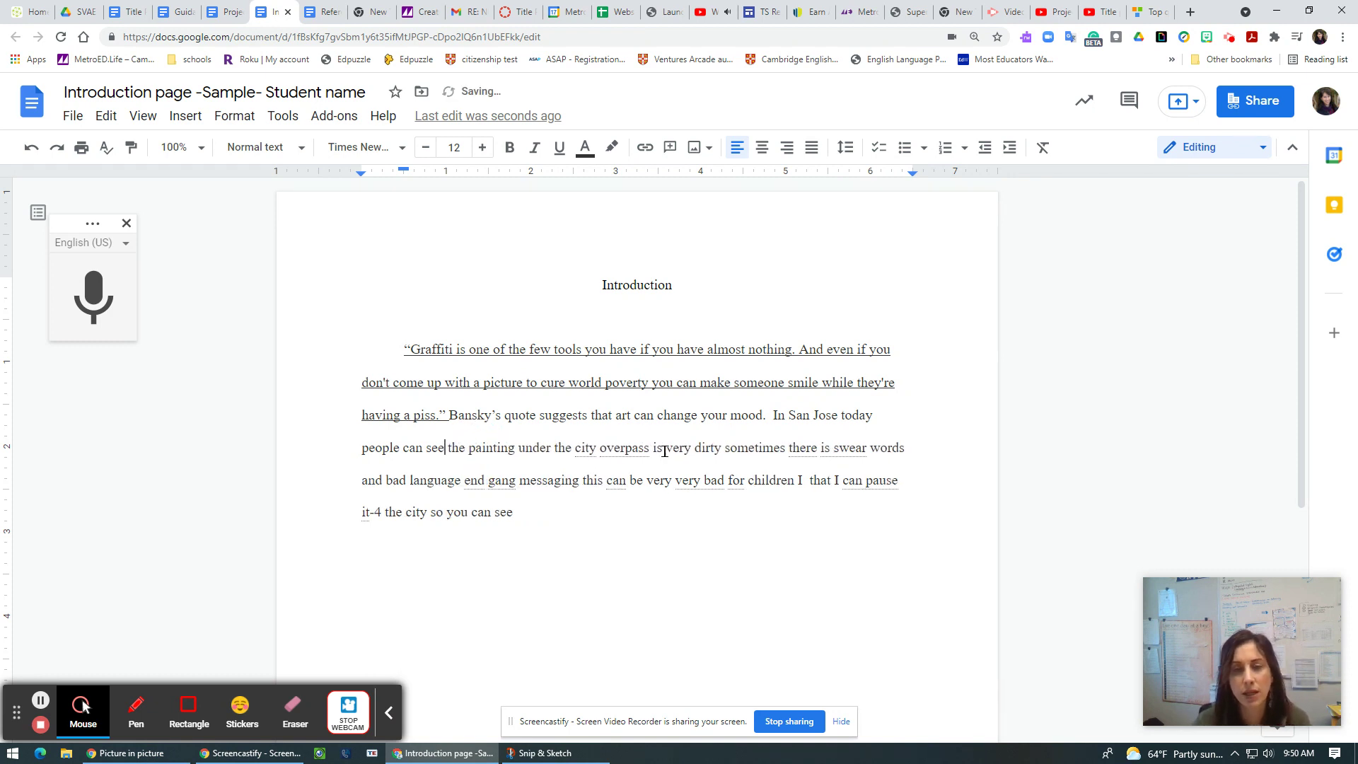
click(721, 449)
text(,)
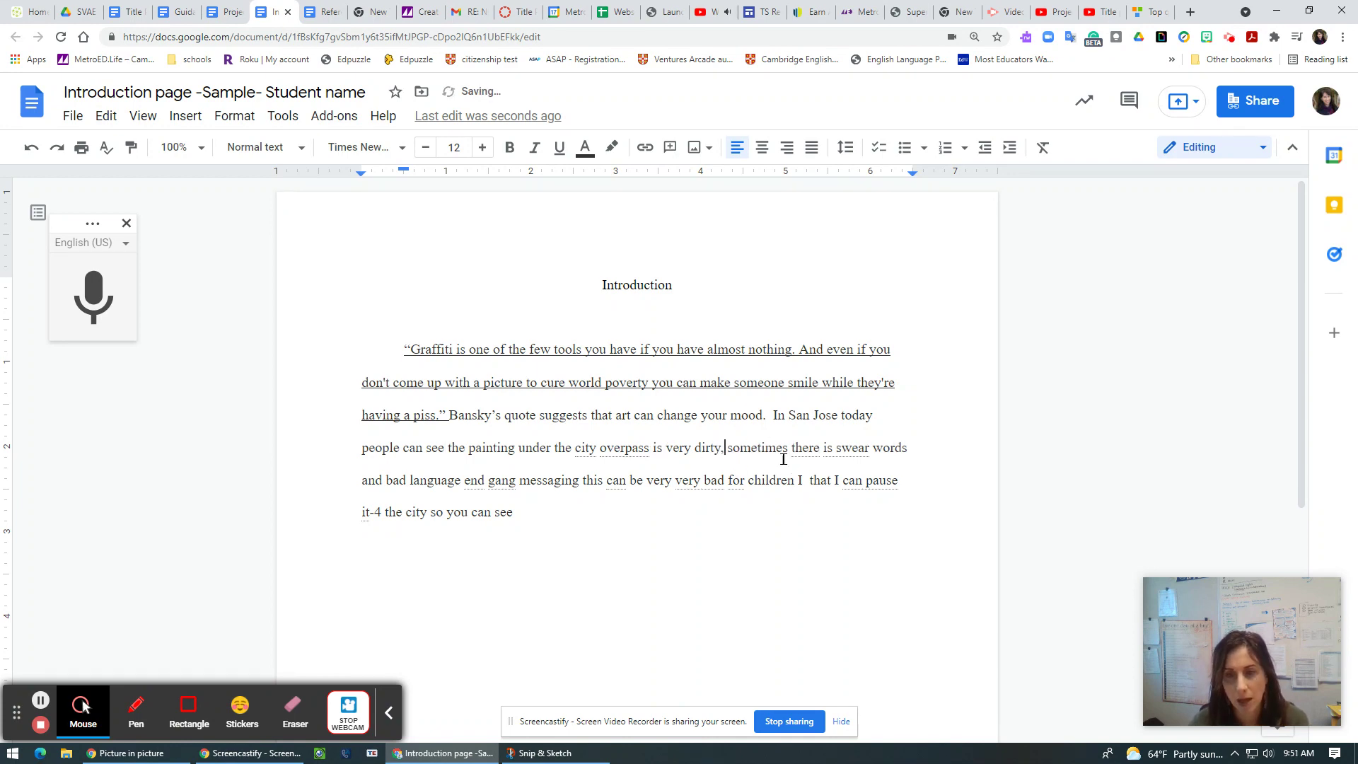
text( and)
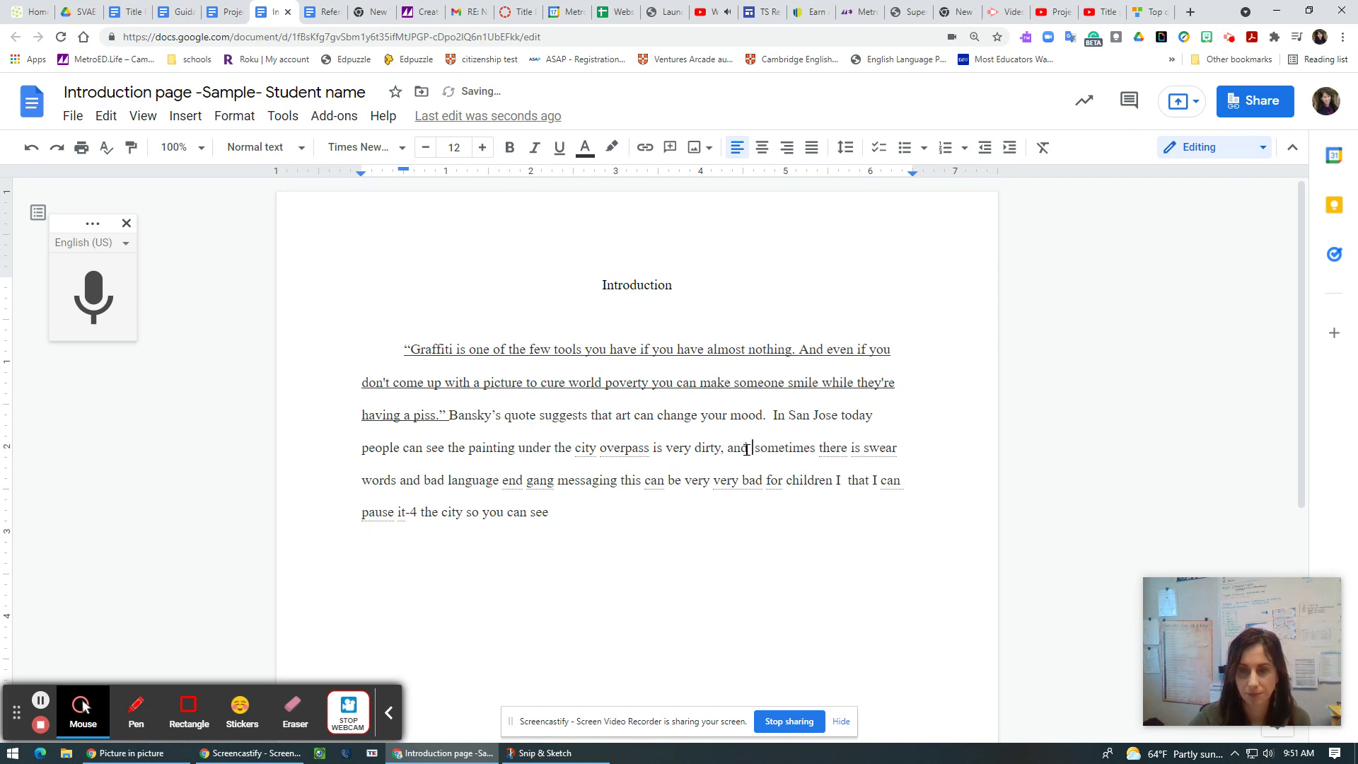
double_click(854, 448)
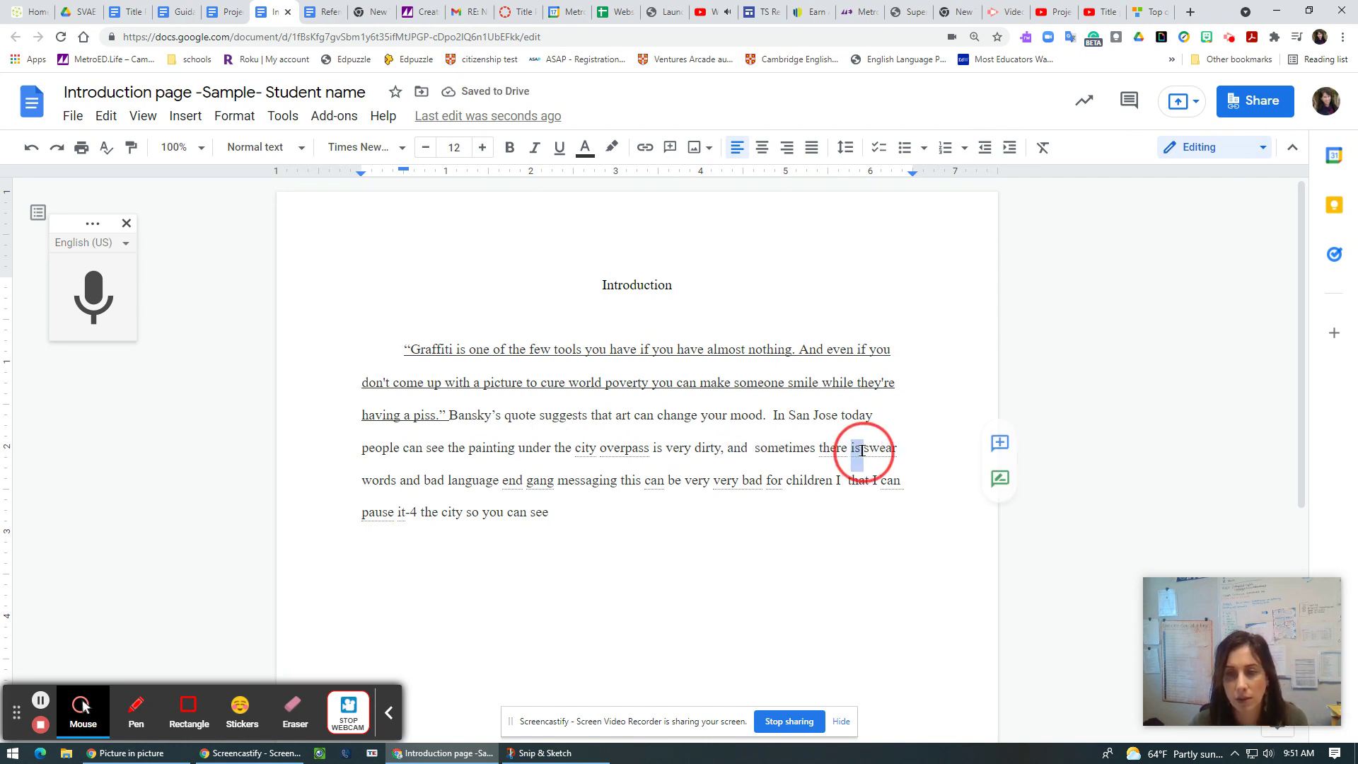
text(are)
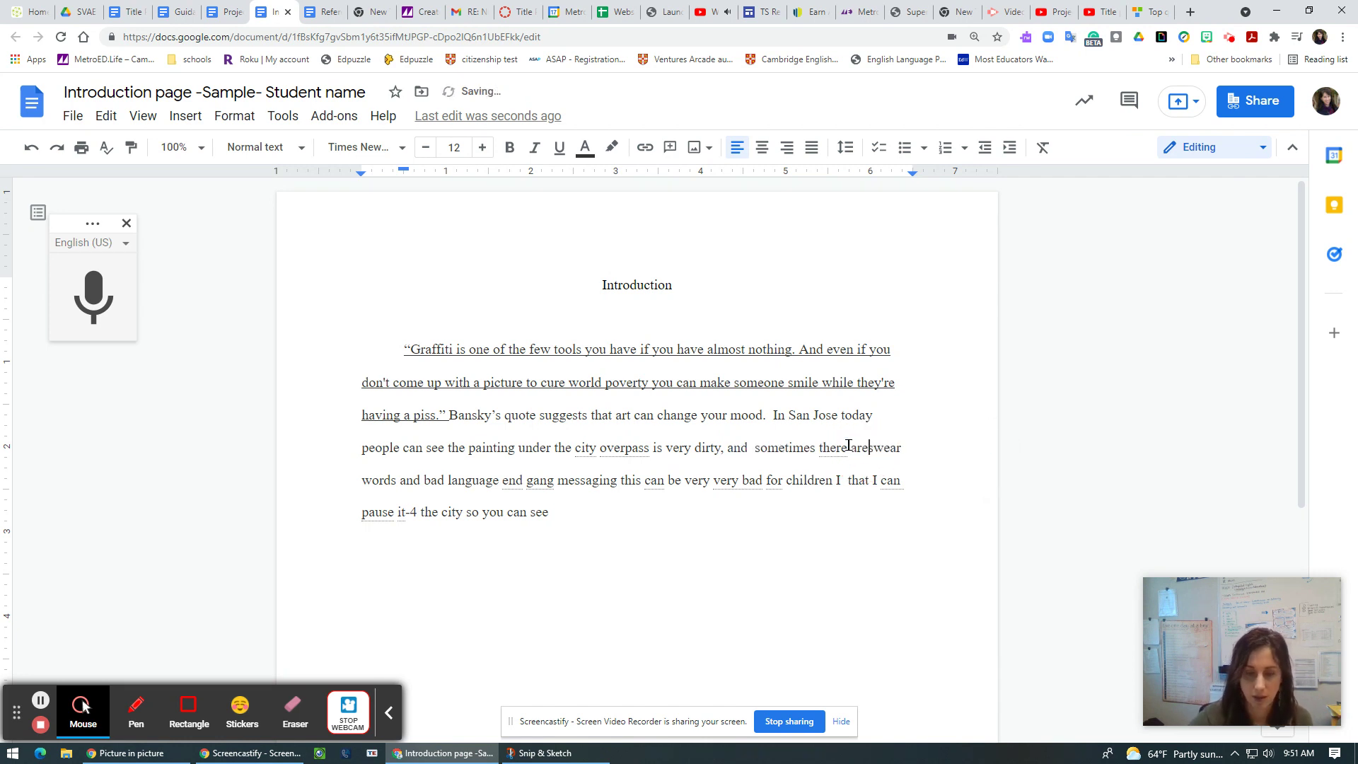
End the sentence after 'language' and start a new one with 'Sometimes there is'.
click(499, 480)
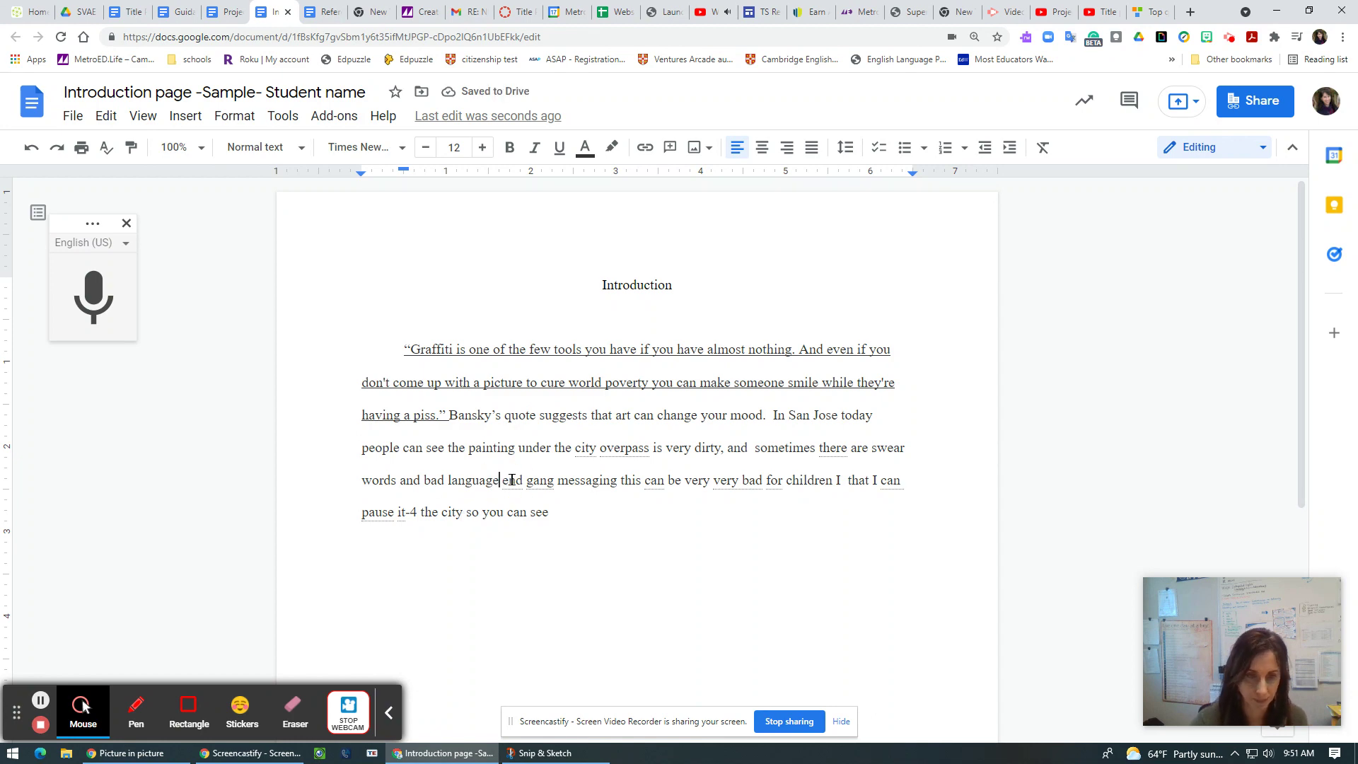
text(.)
key(Right)
key(Delete)
text(E)
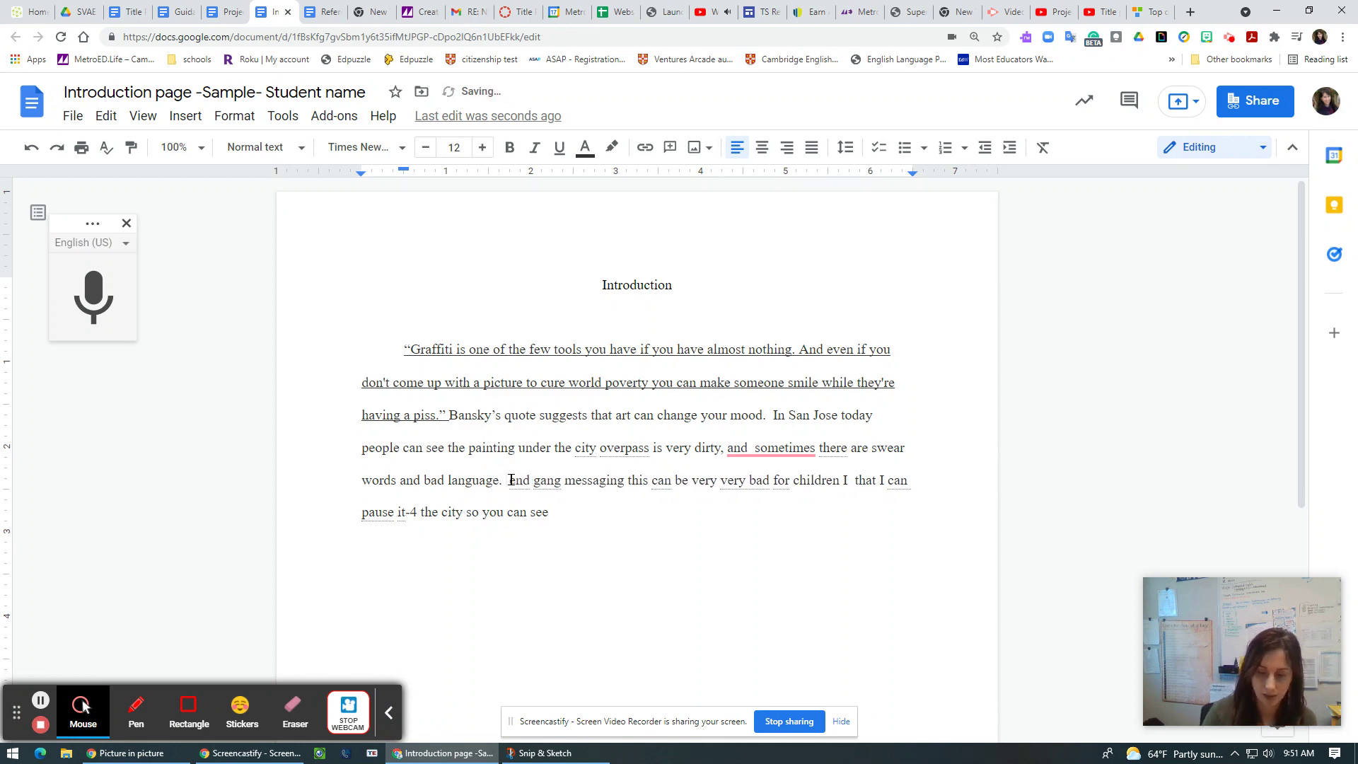
key(BackSpace)
key(BackSpace)
key(BackSpace)
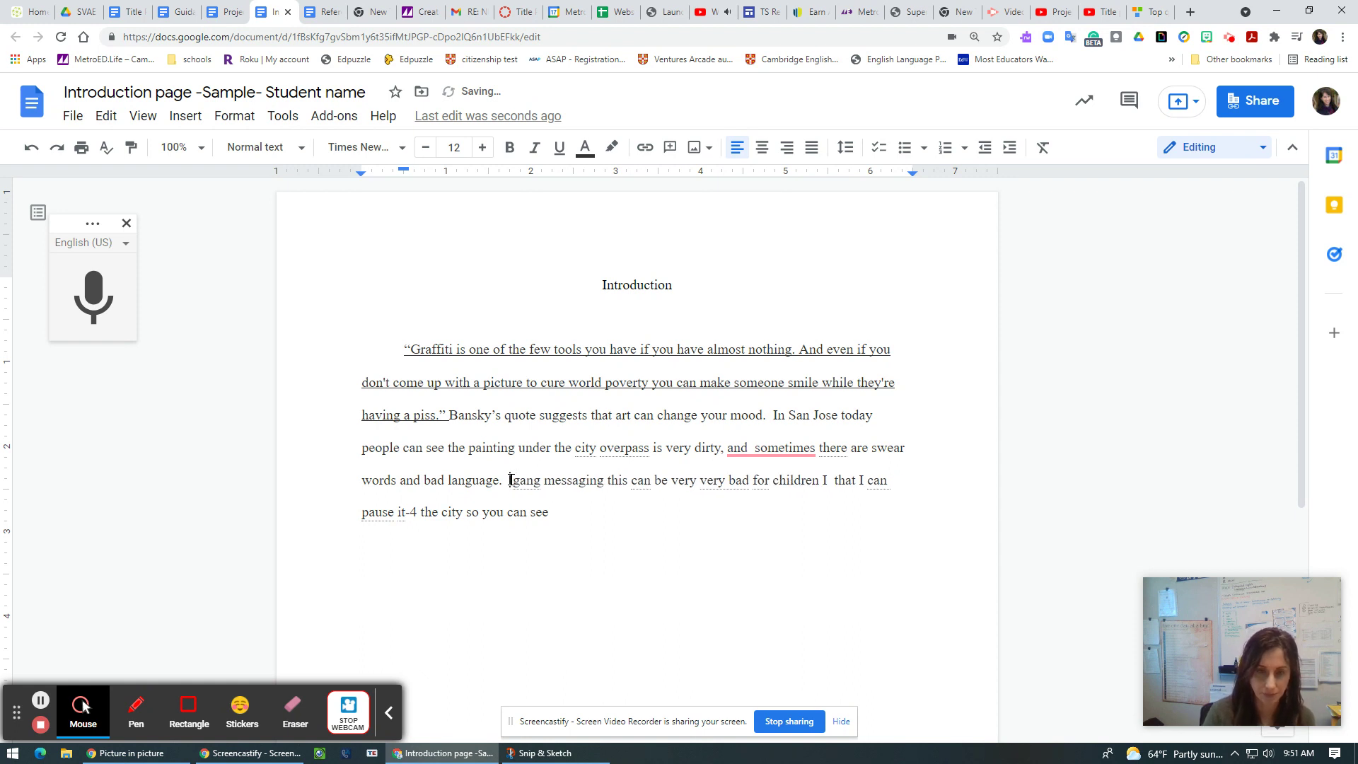
text(Sometimes)
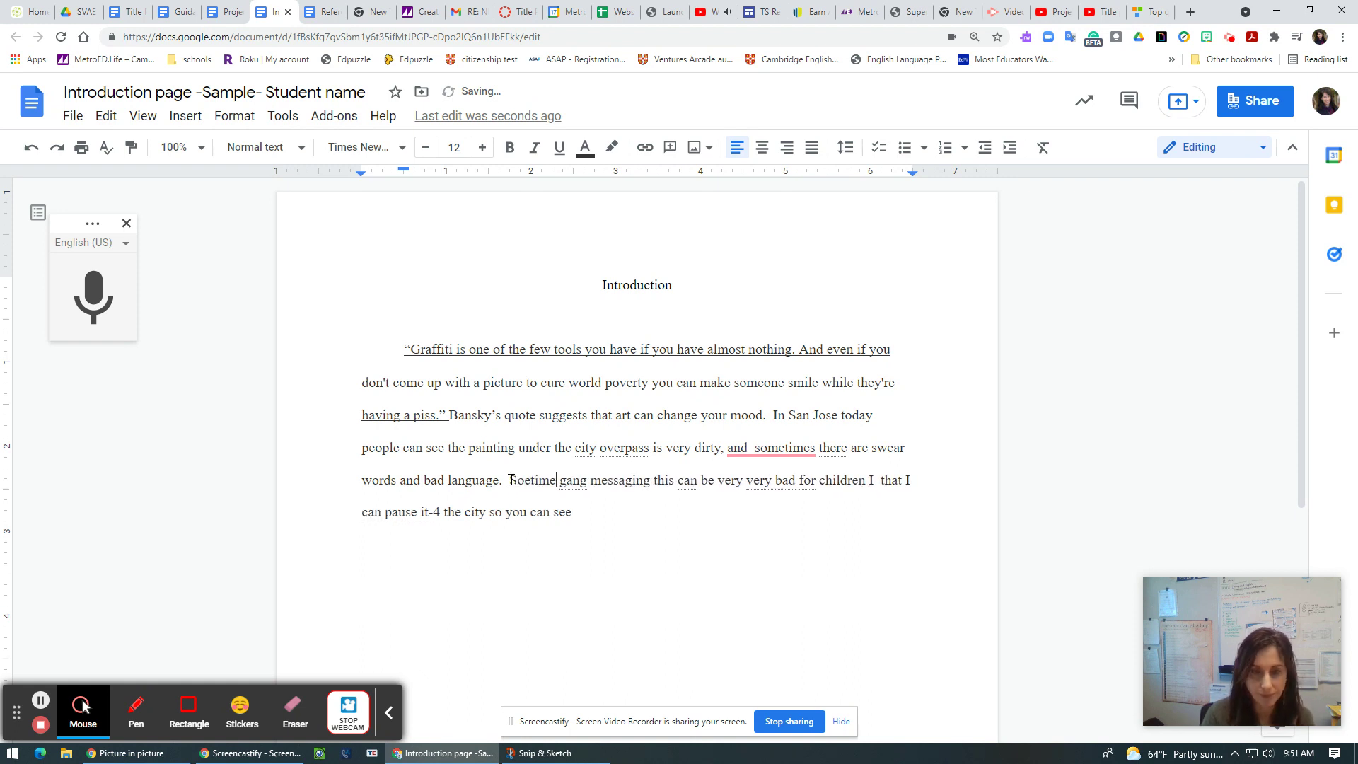
key(BackSpace)
key(BackSpace)
key(BackSpace)
key(BackSpace)
key(BackSpace)
key(BackSpace)
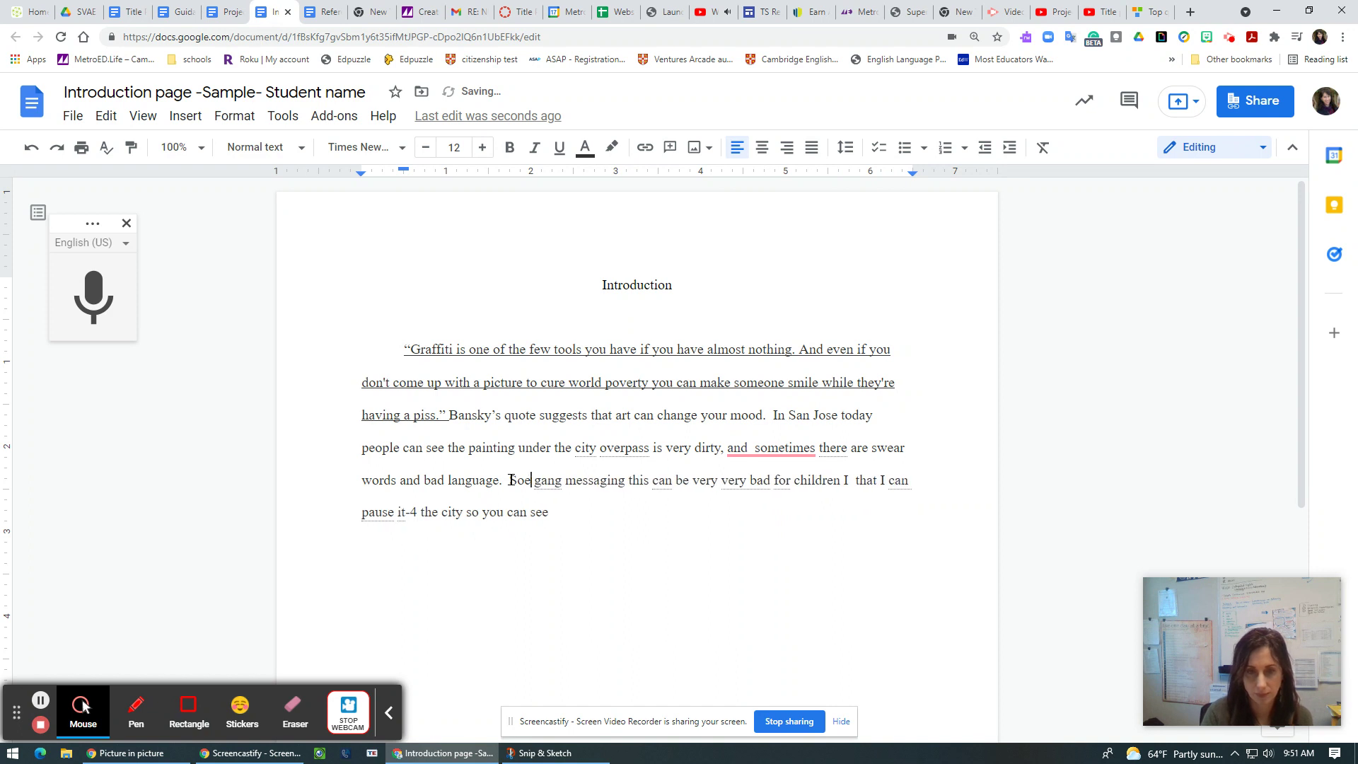
text(etimes)
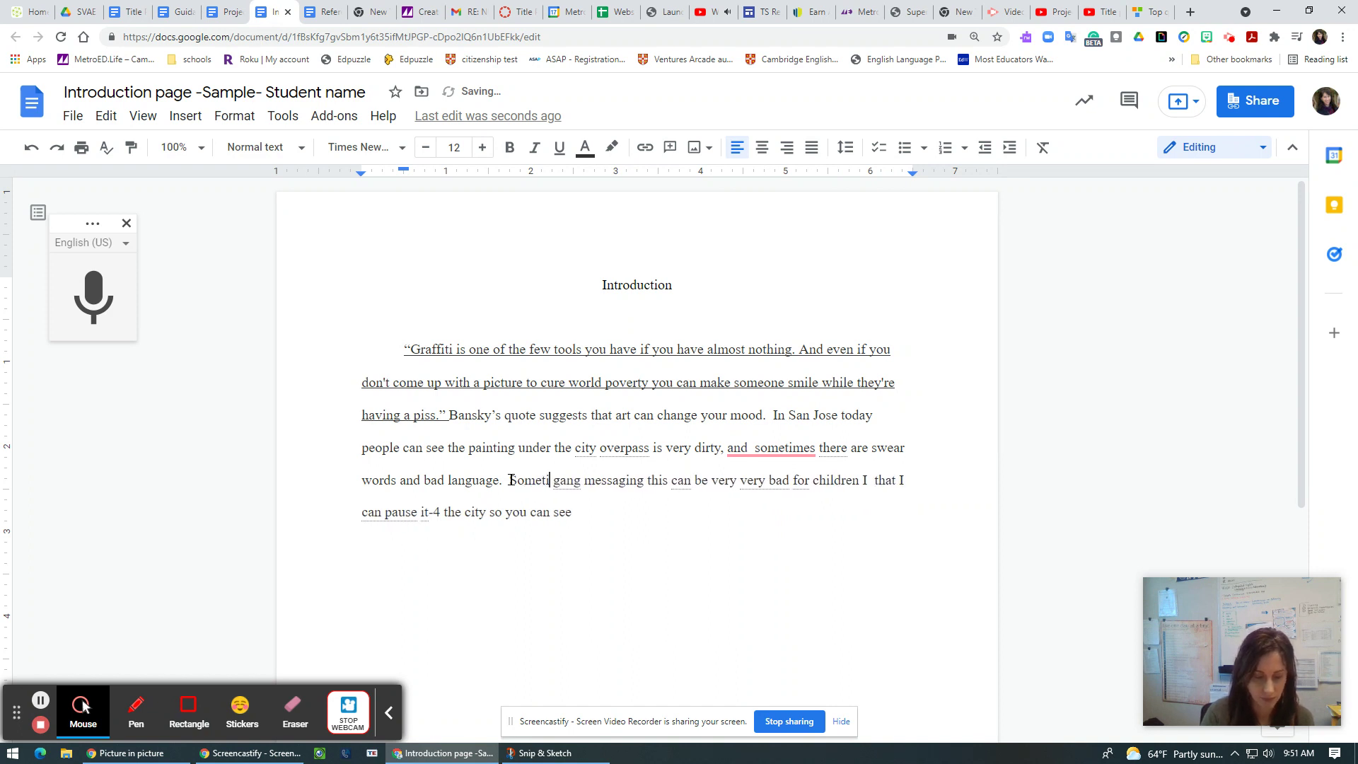
text( there is)
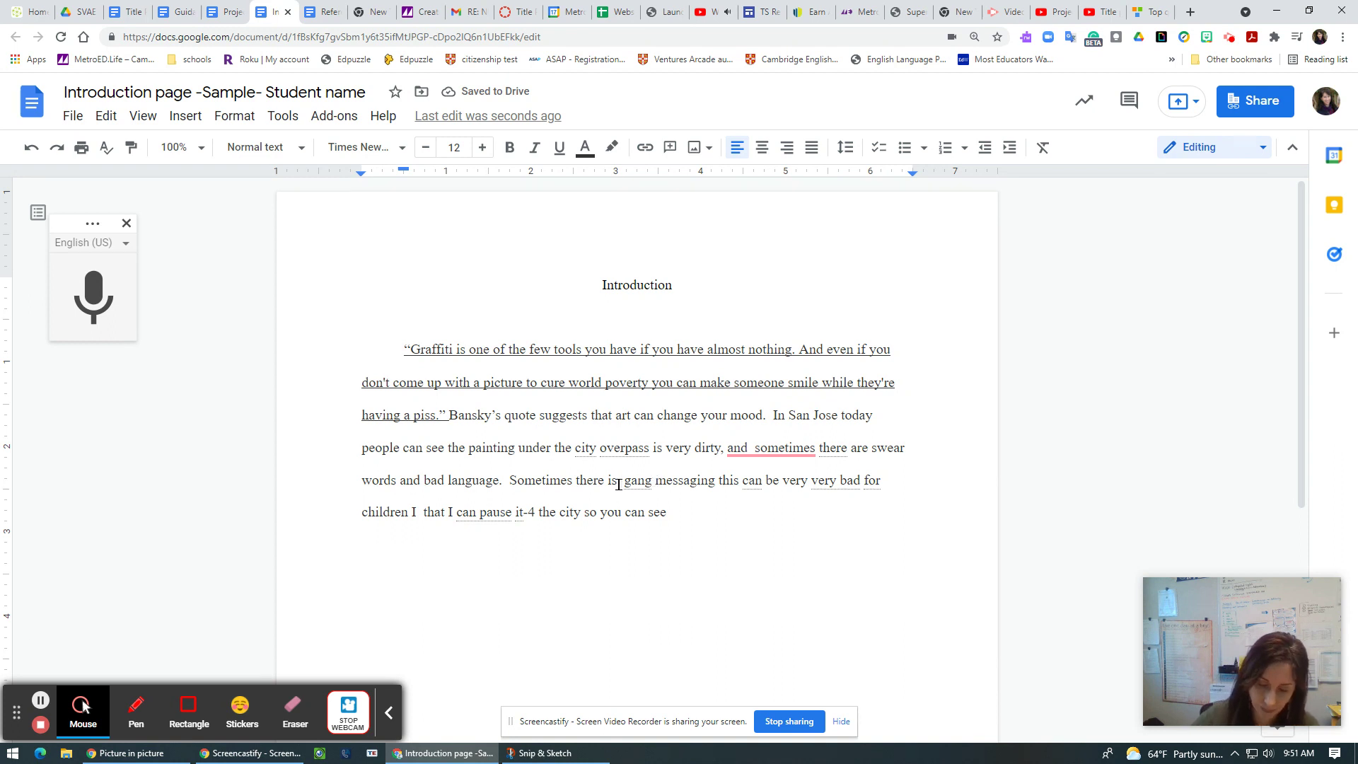
Wrap gang messaging in quotation marks with a comma, and end 'children' with a period.
text(")
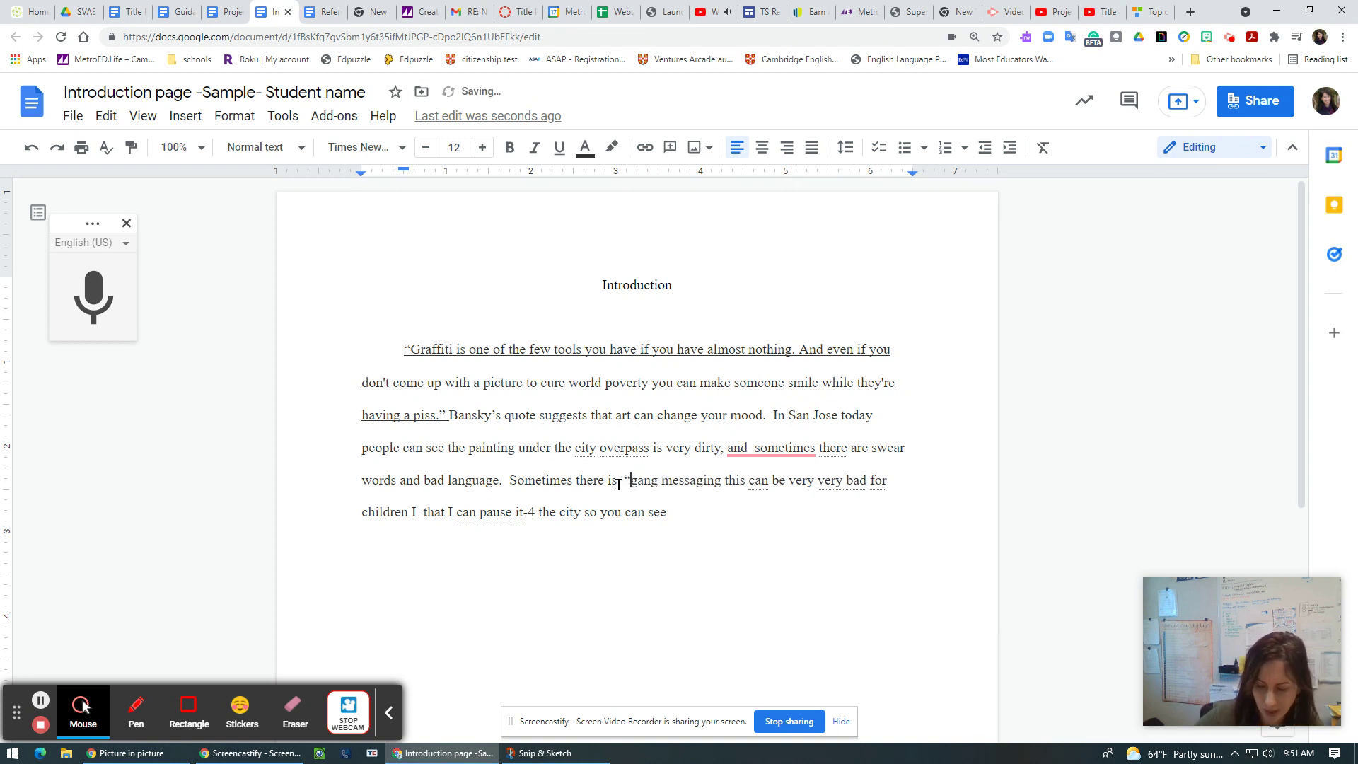
key(Right)
key(Right)
key(Right)
key(Right)
key(Right)
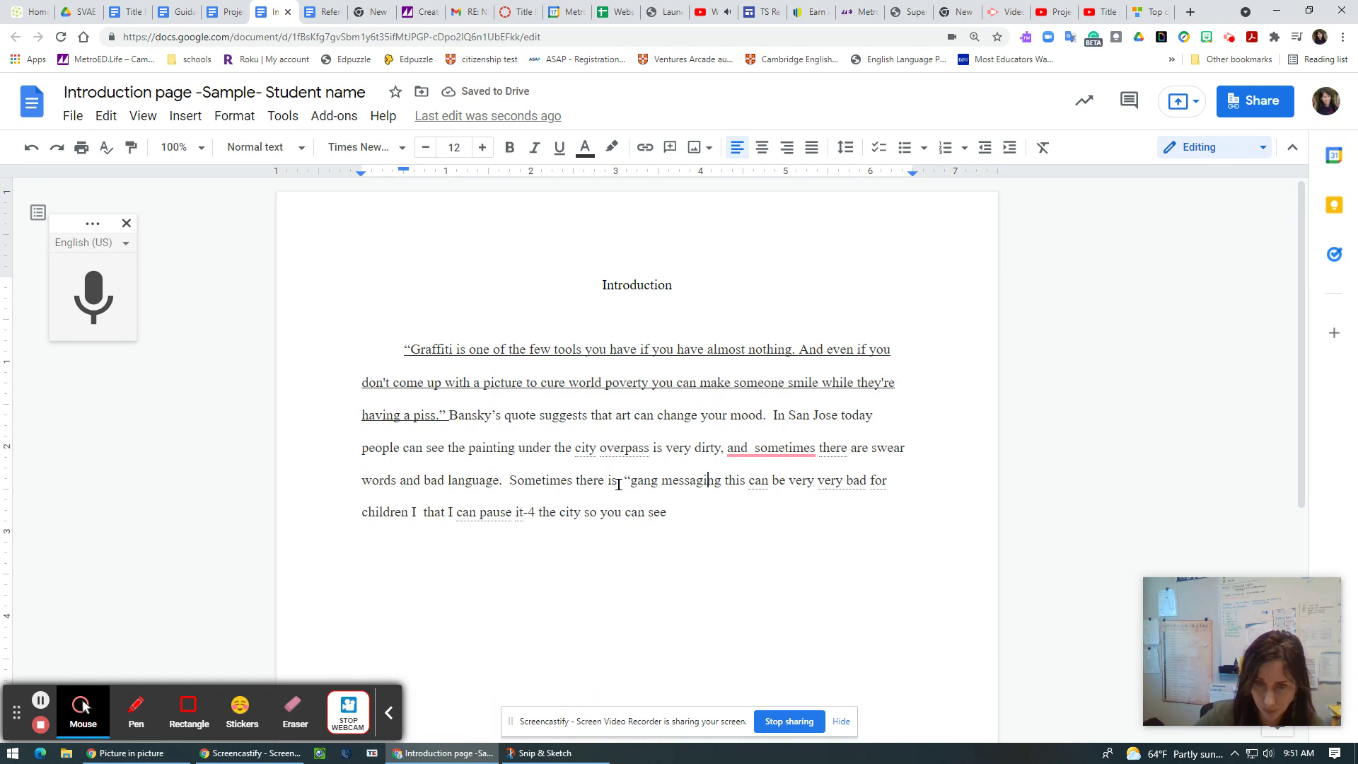
text(")
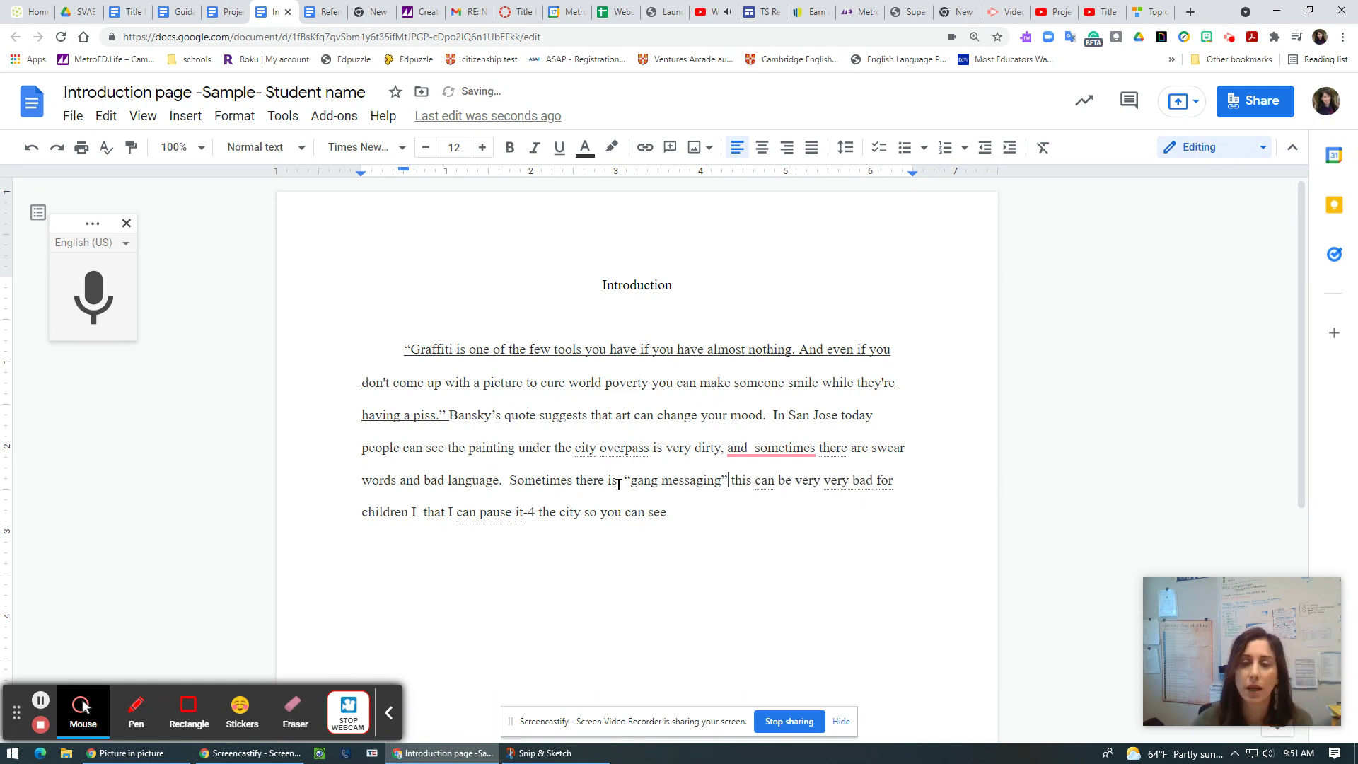
text(,)
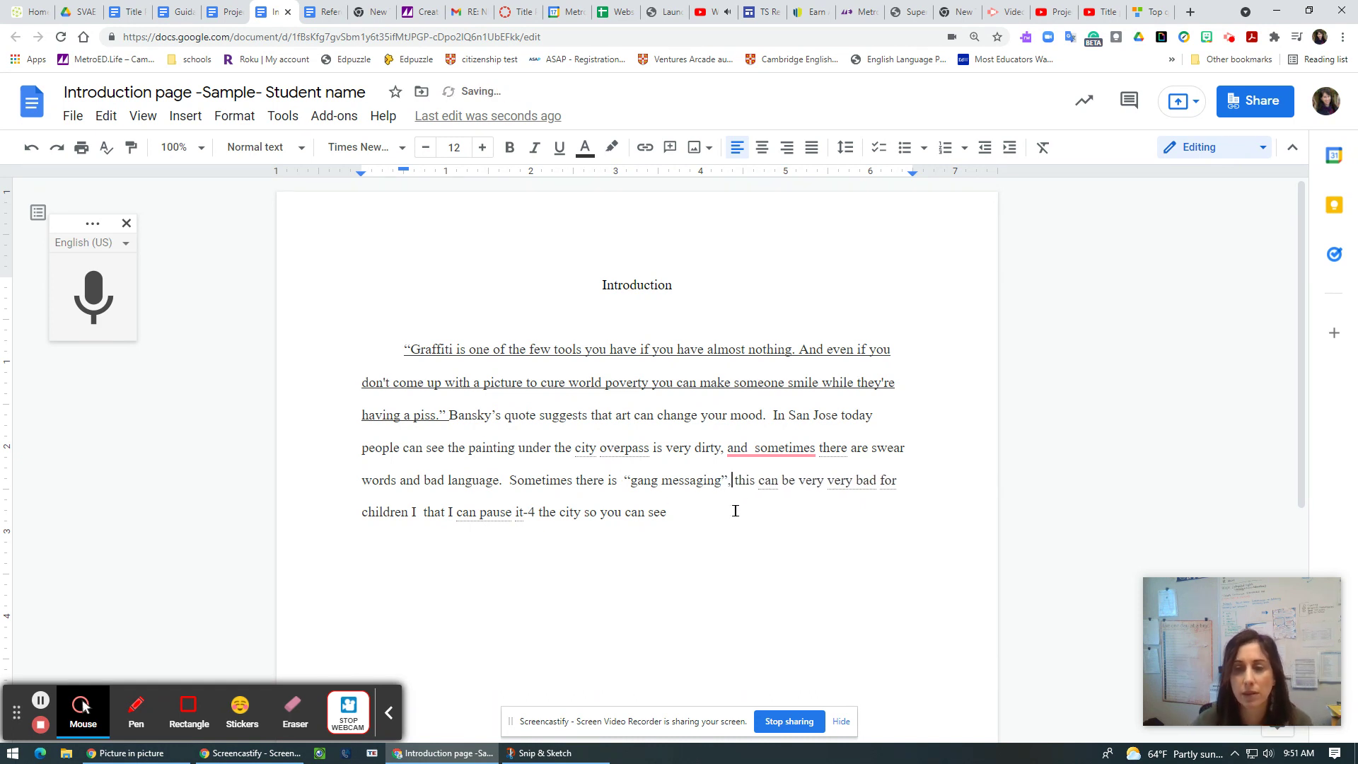
click(408, 510)
text(. I)
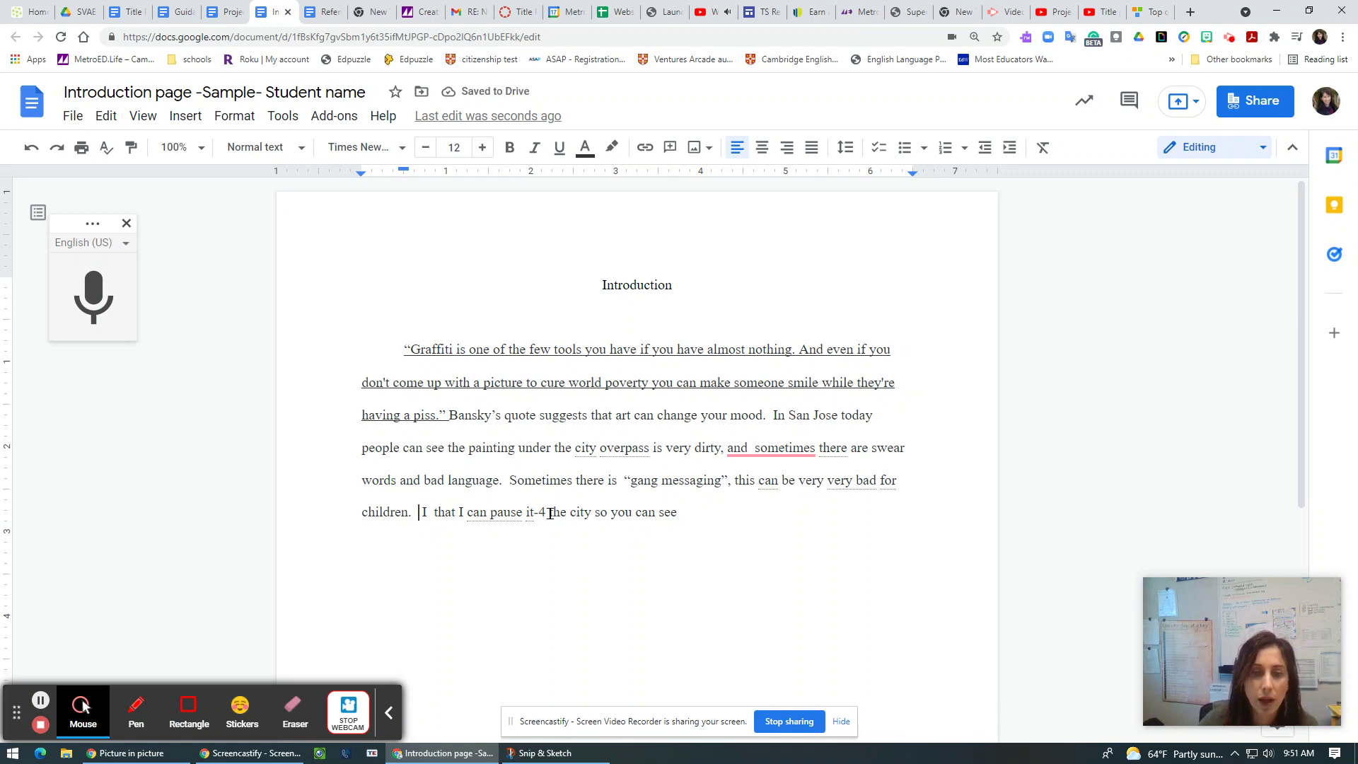
Replace the garbled dictation with 'The city can benefit from new positive messaging murals. Everyday it would be different…' sentences.
drag(553, 511, 427, 511)
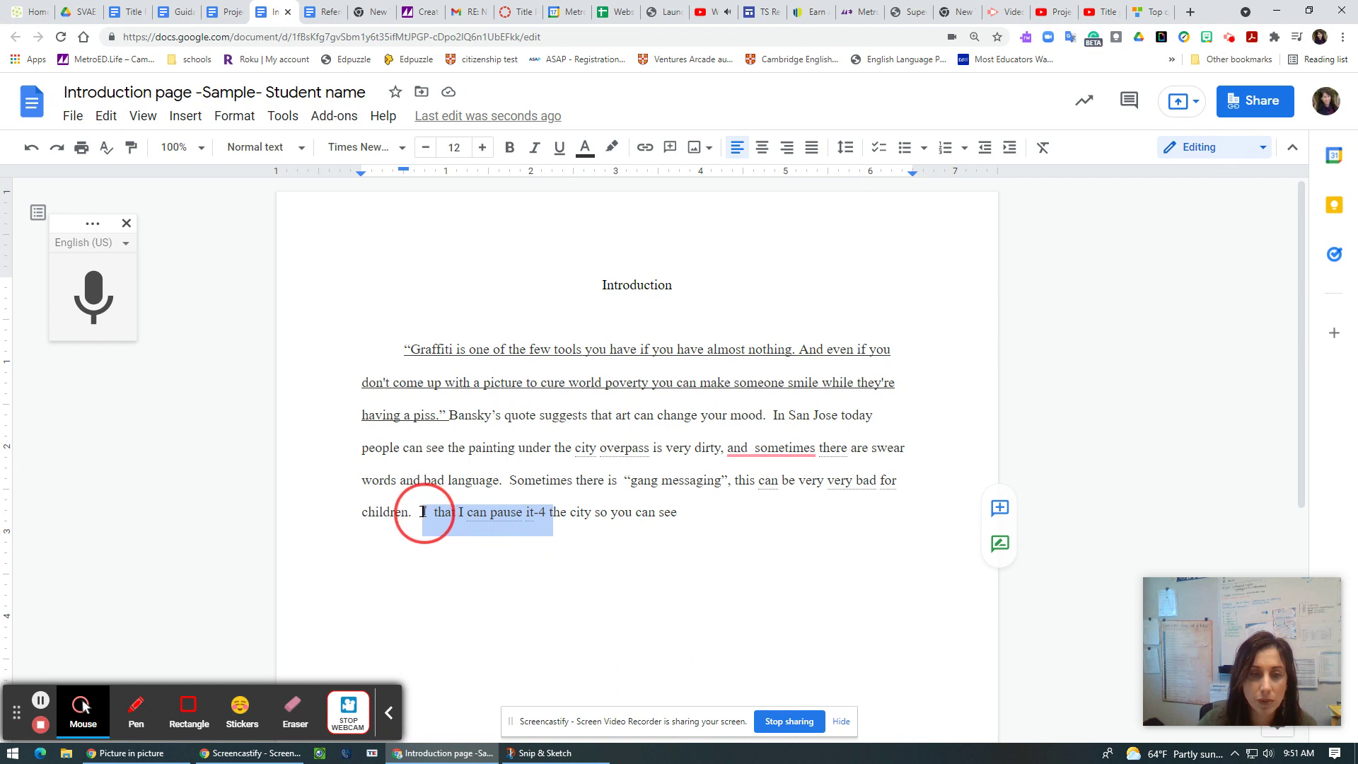
text(The )
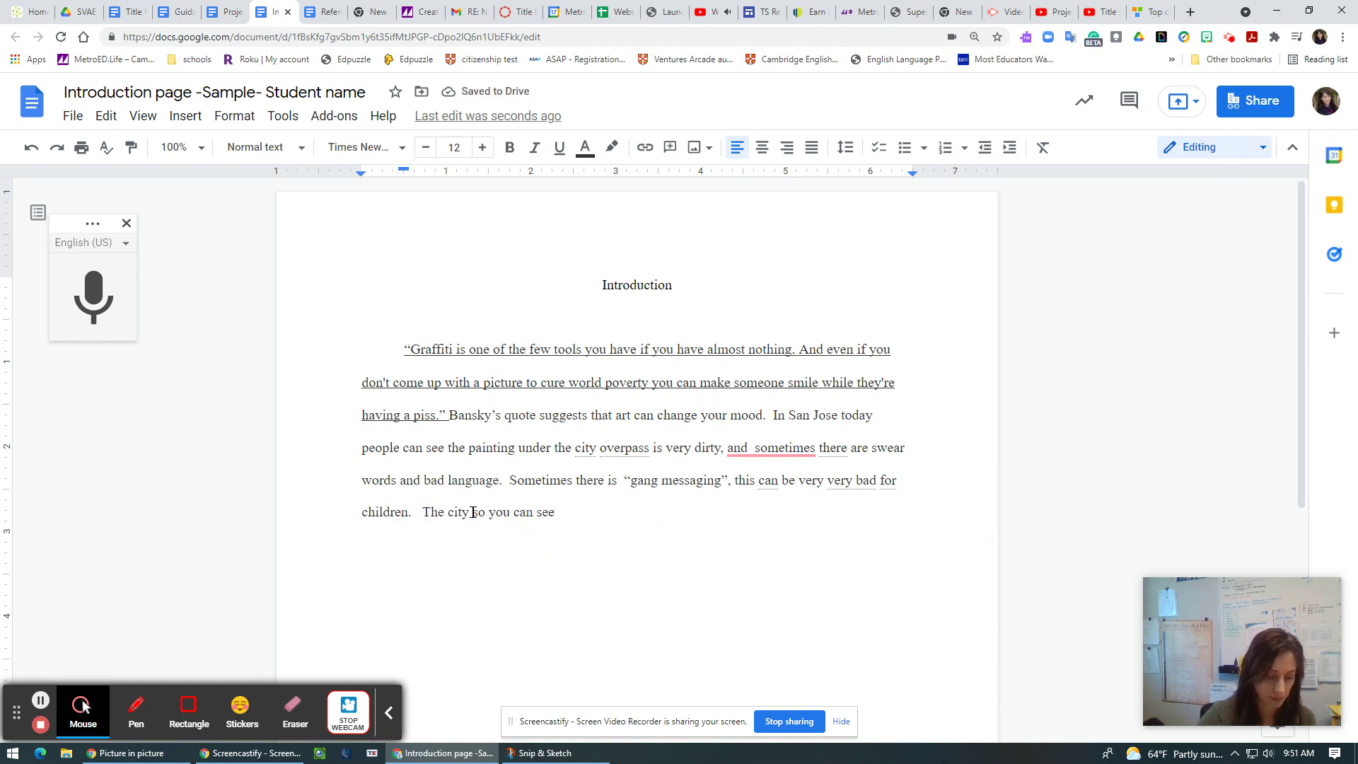
text(city can bene)
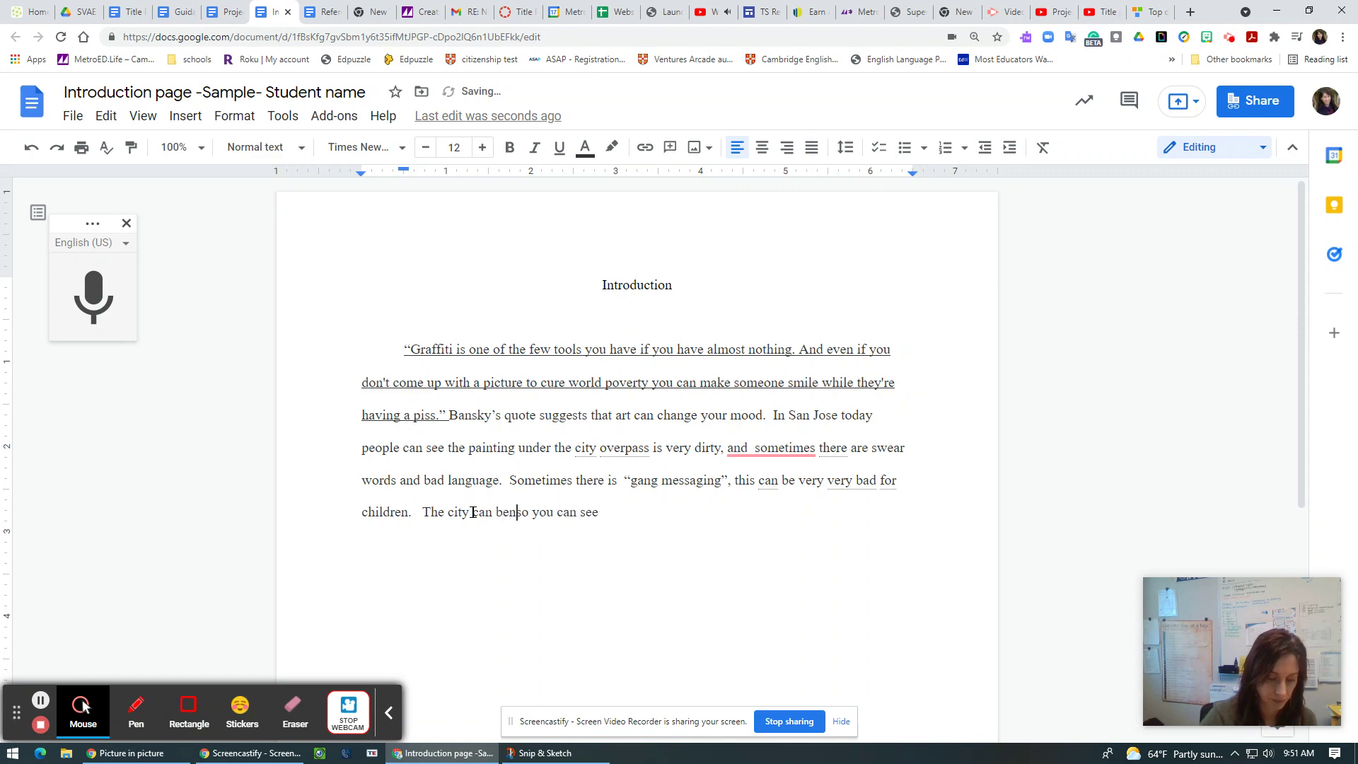
text(fit f)
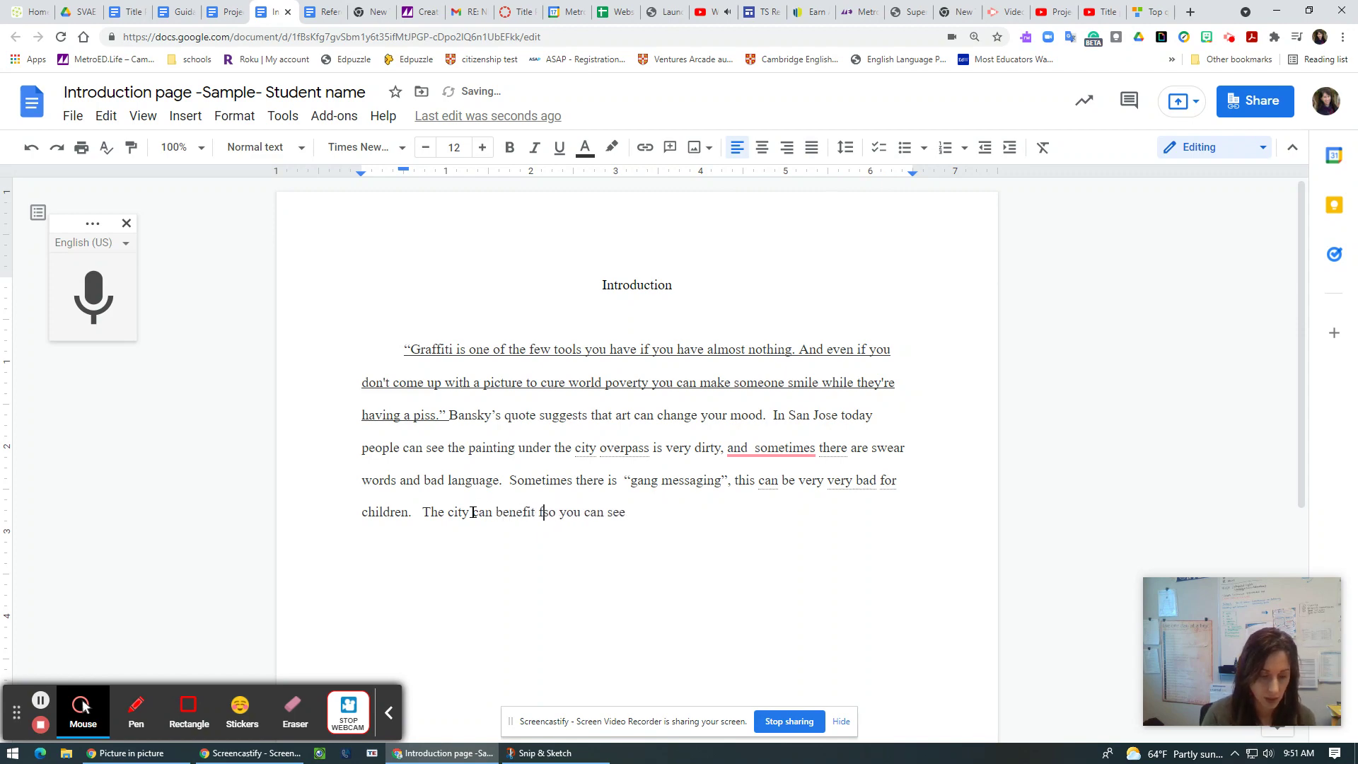
text(rom new p)
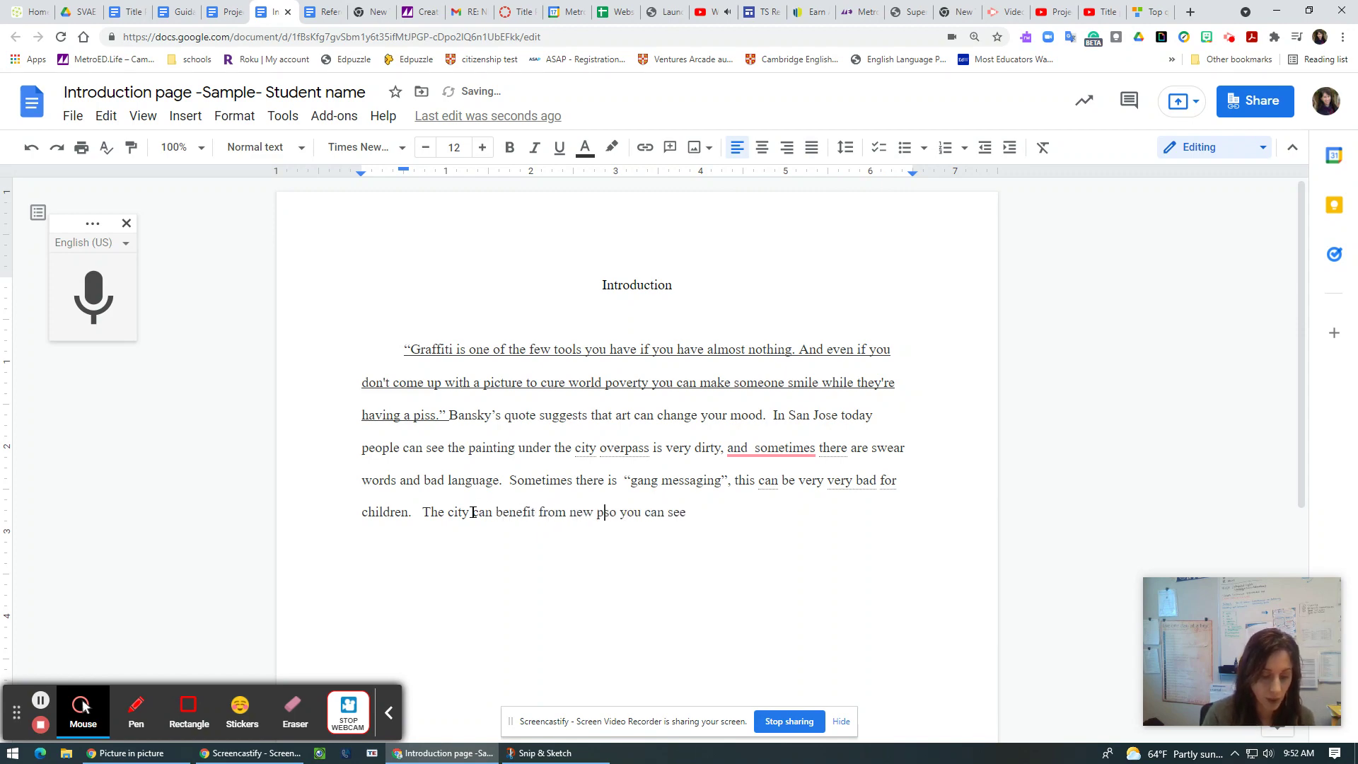
text(ositive mess)
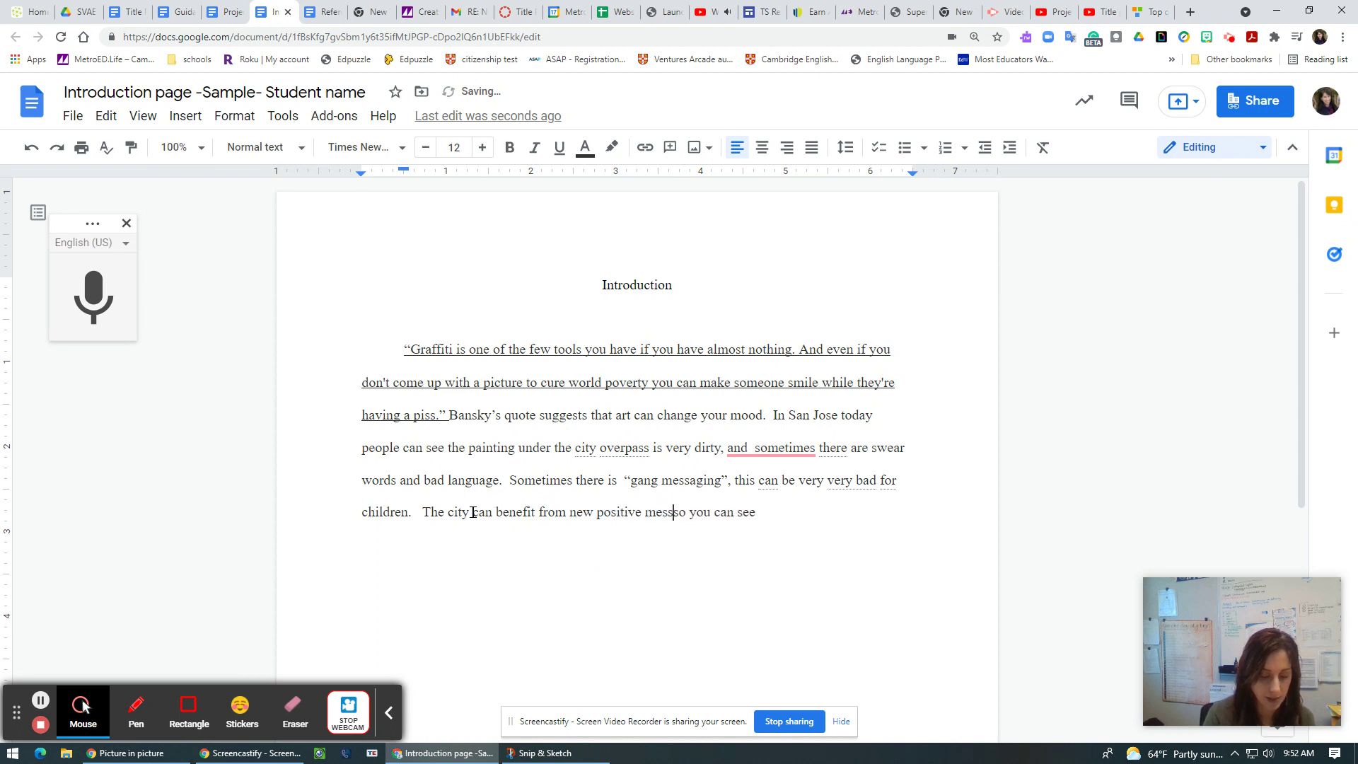
text(aging murals)
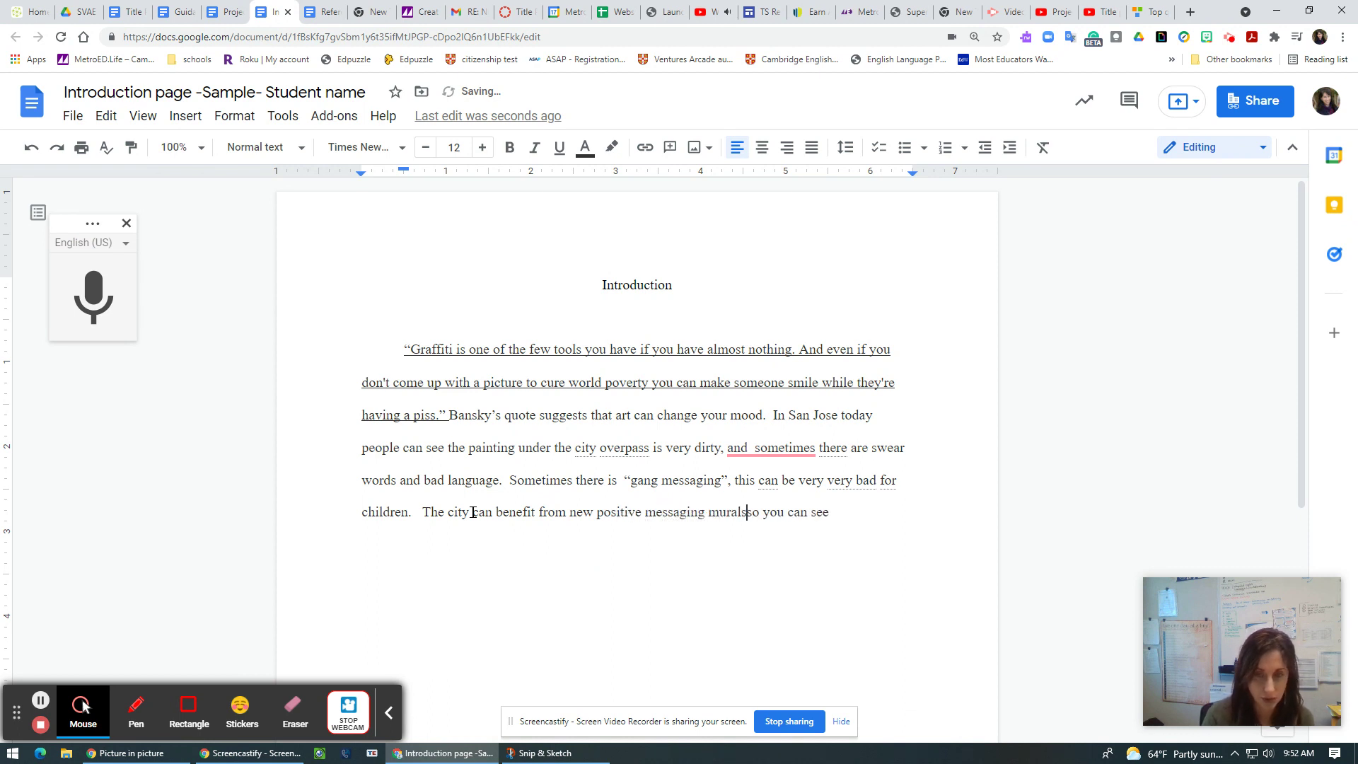
text(. )
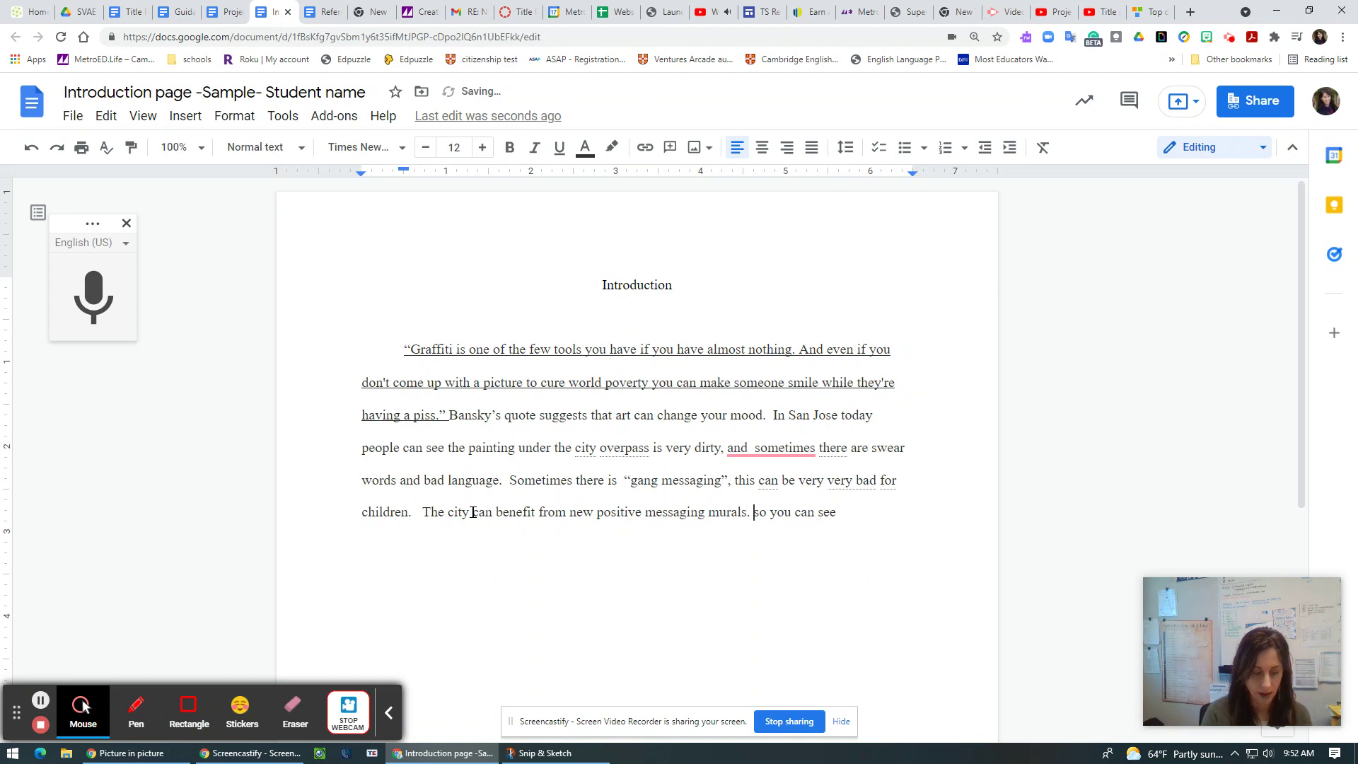
text(Everyday it )
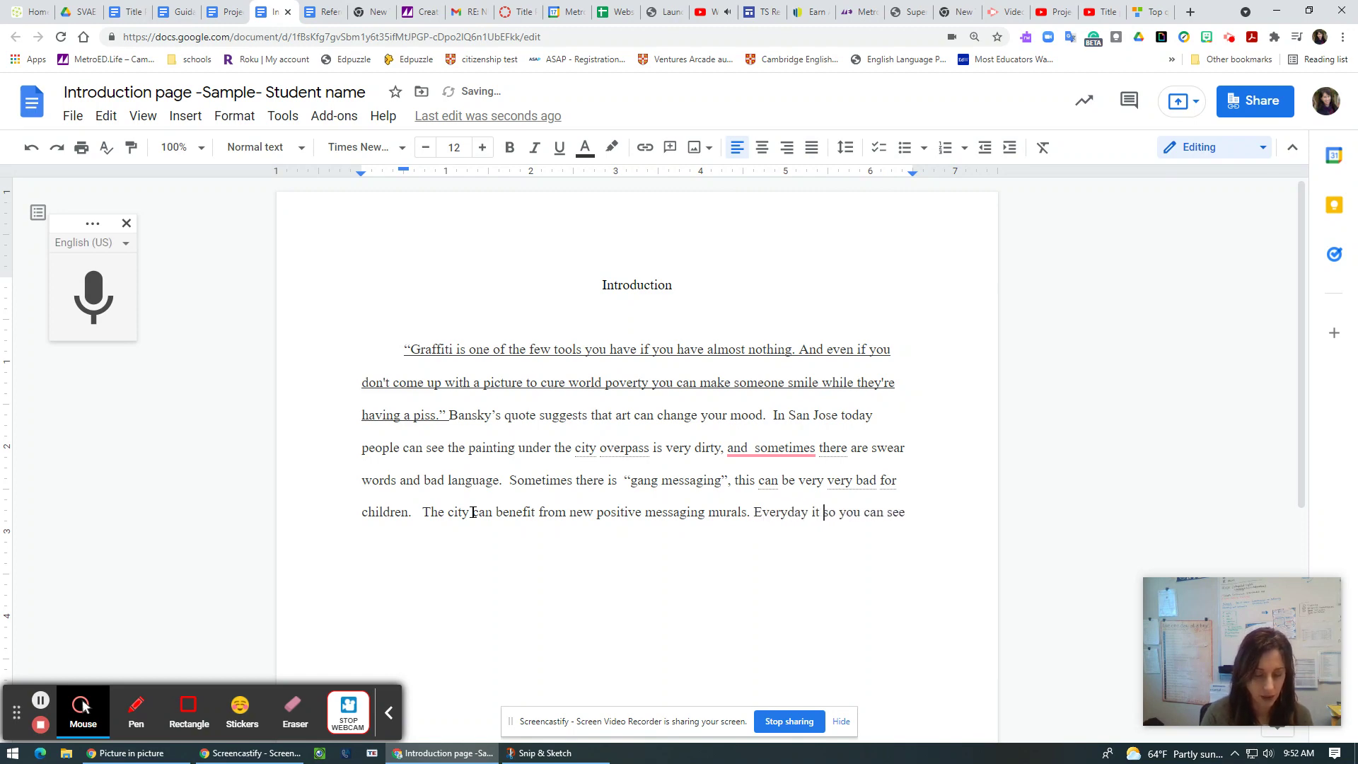
text(would be diffe)
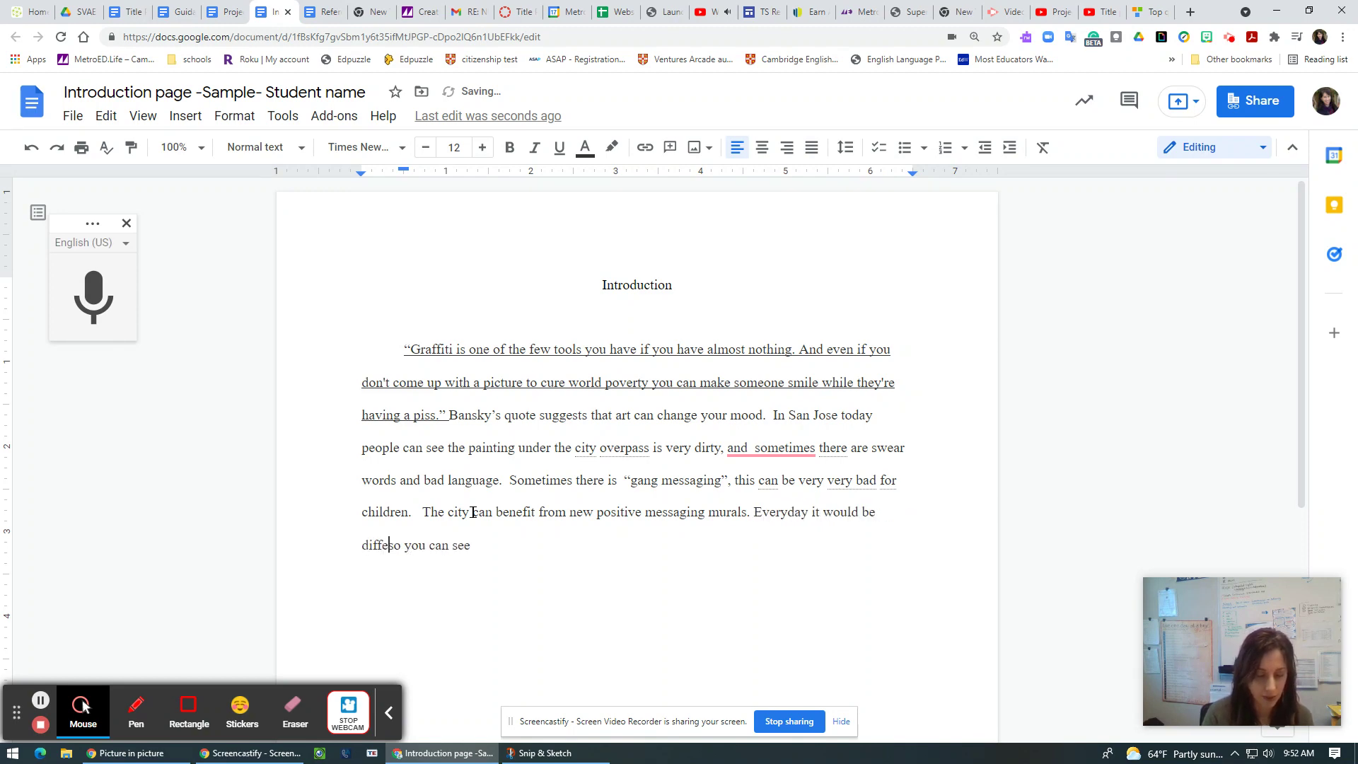
text(rent if you )
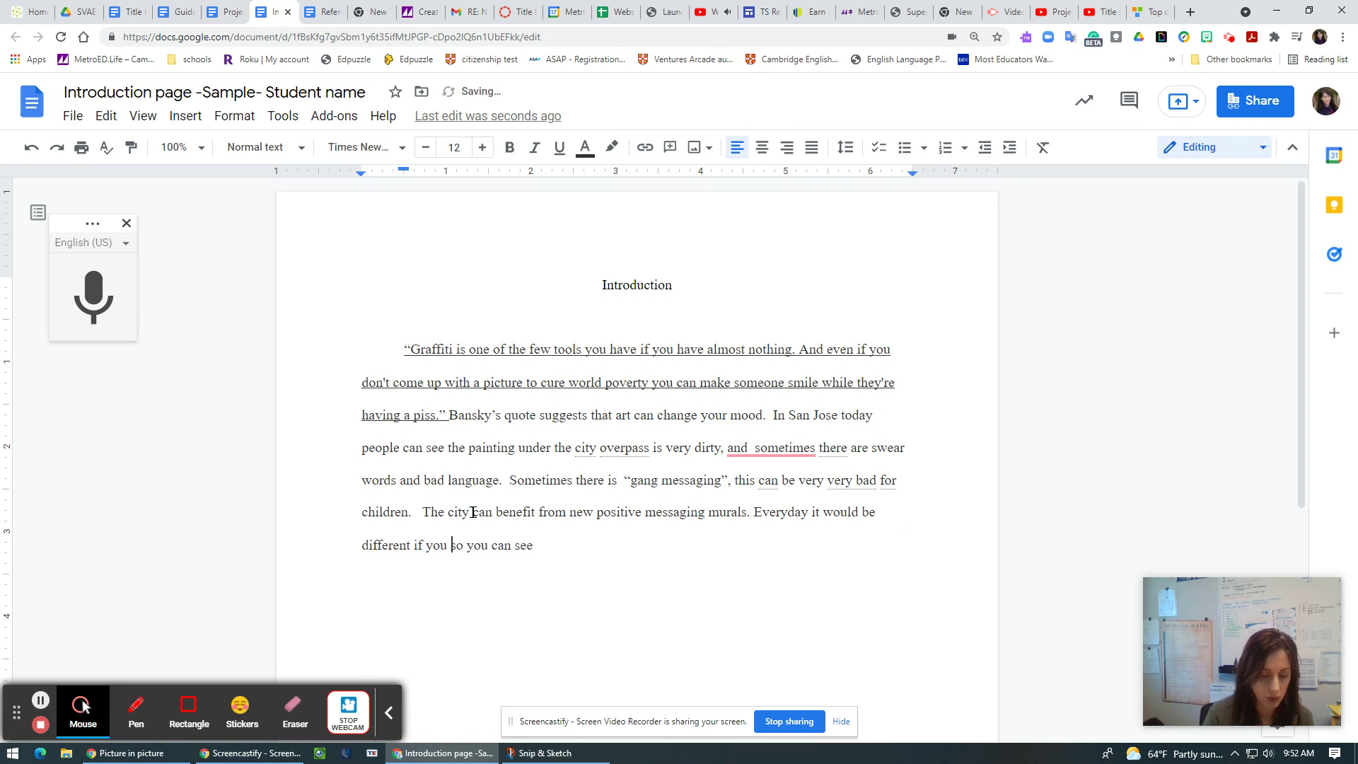
text(could see a)
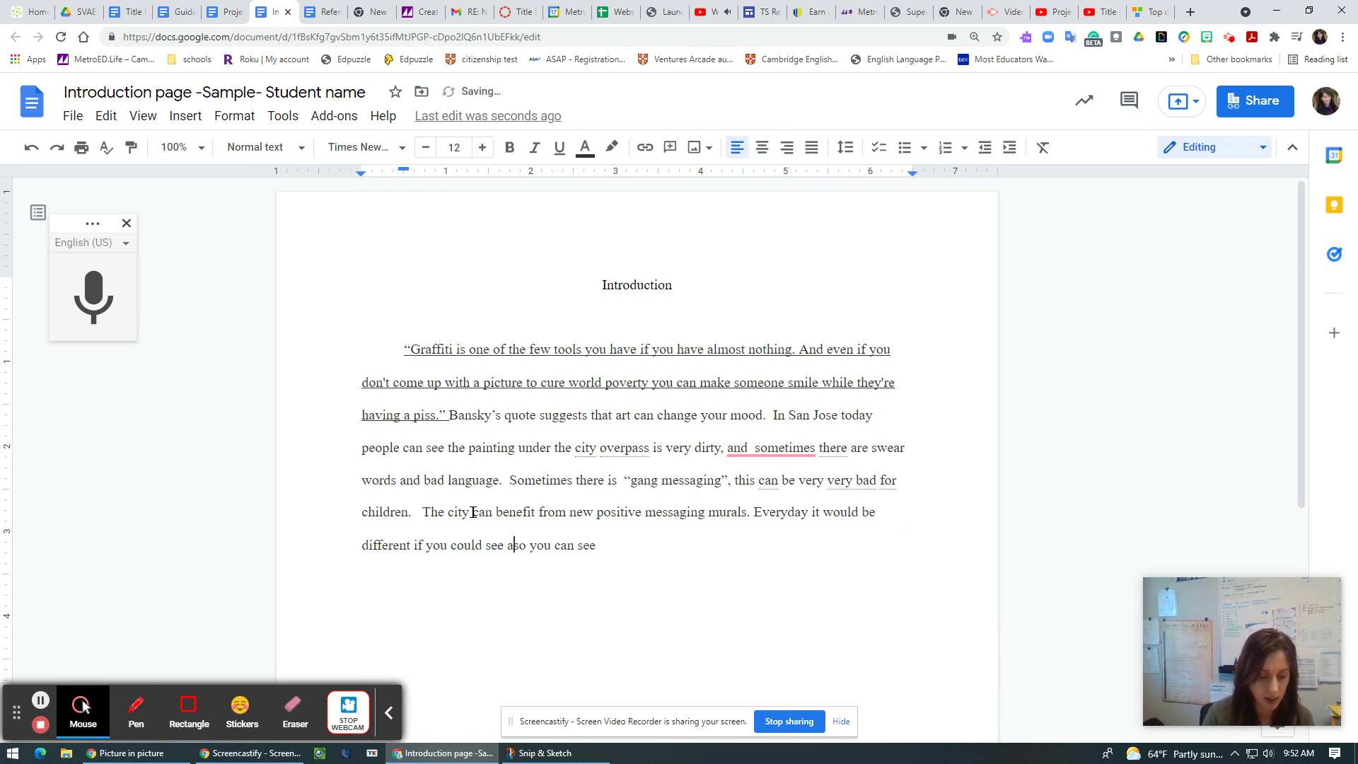
text( beautiif)
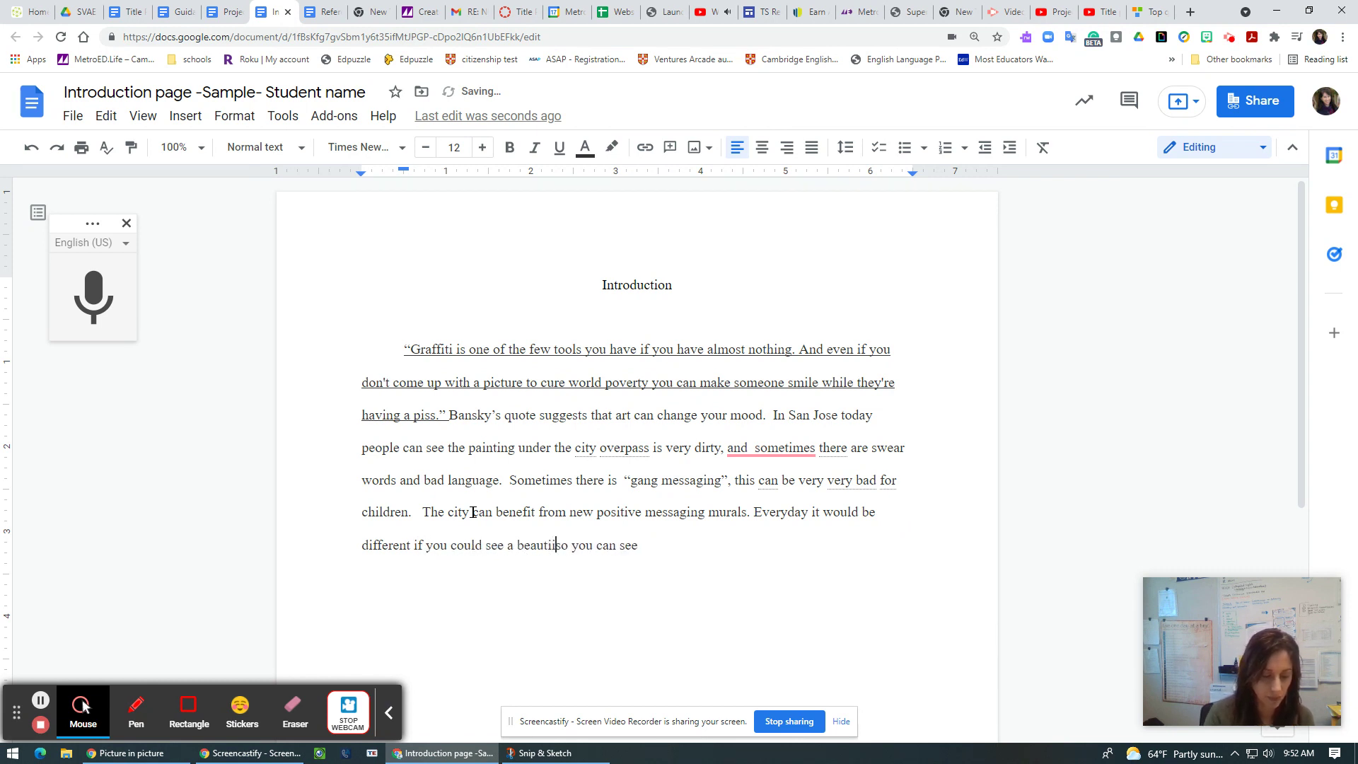
key(BackSpace)
key(BackSpace)
text(ful )
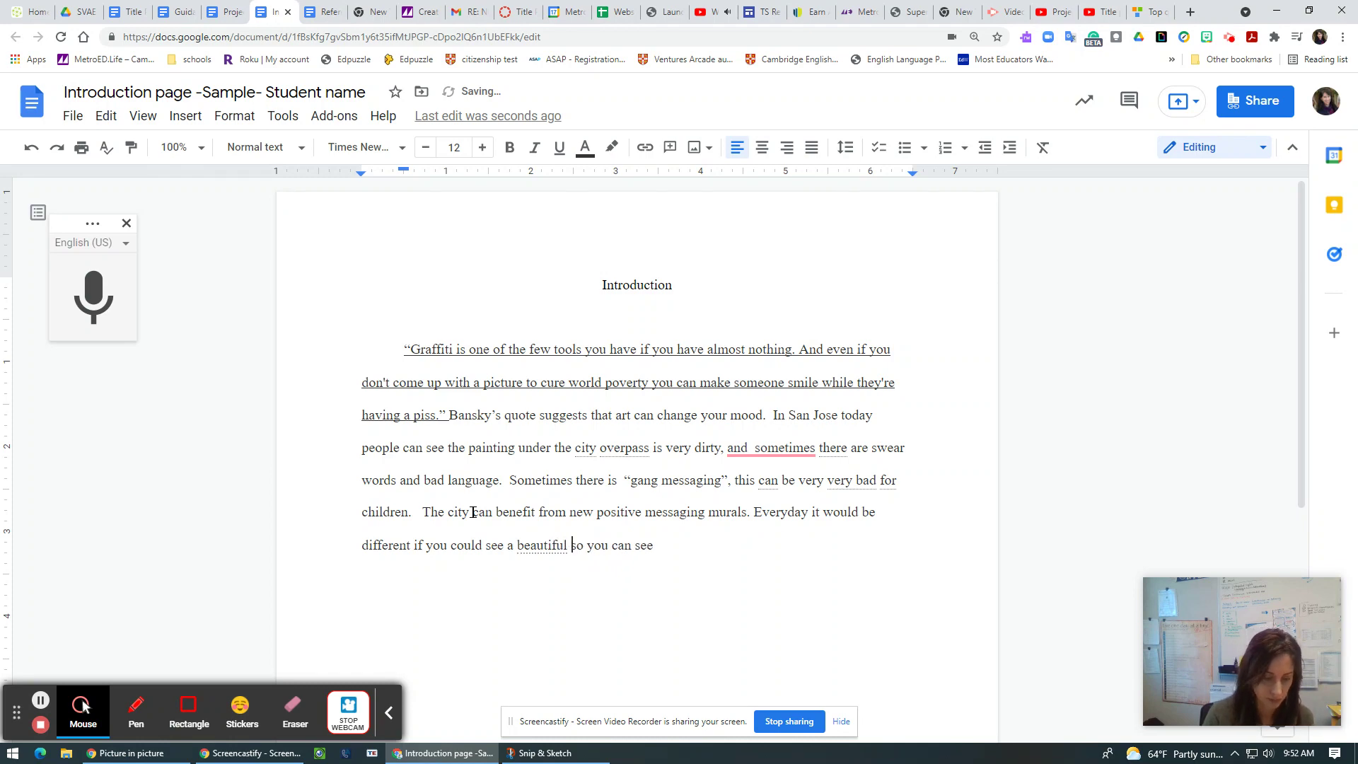
text( picture in)
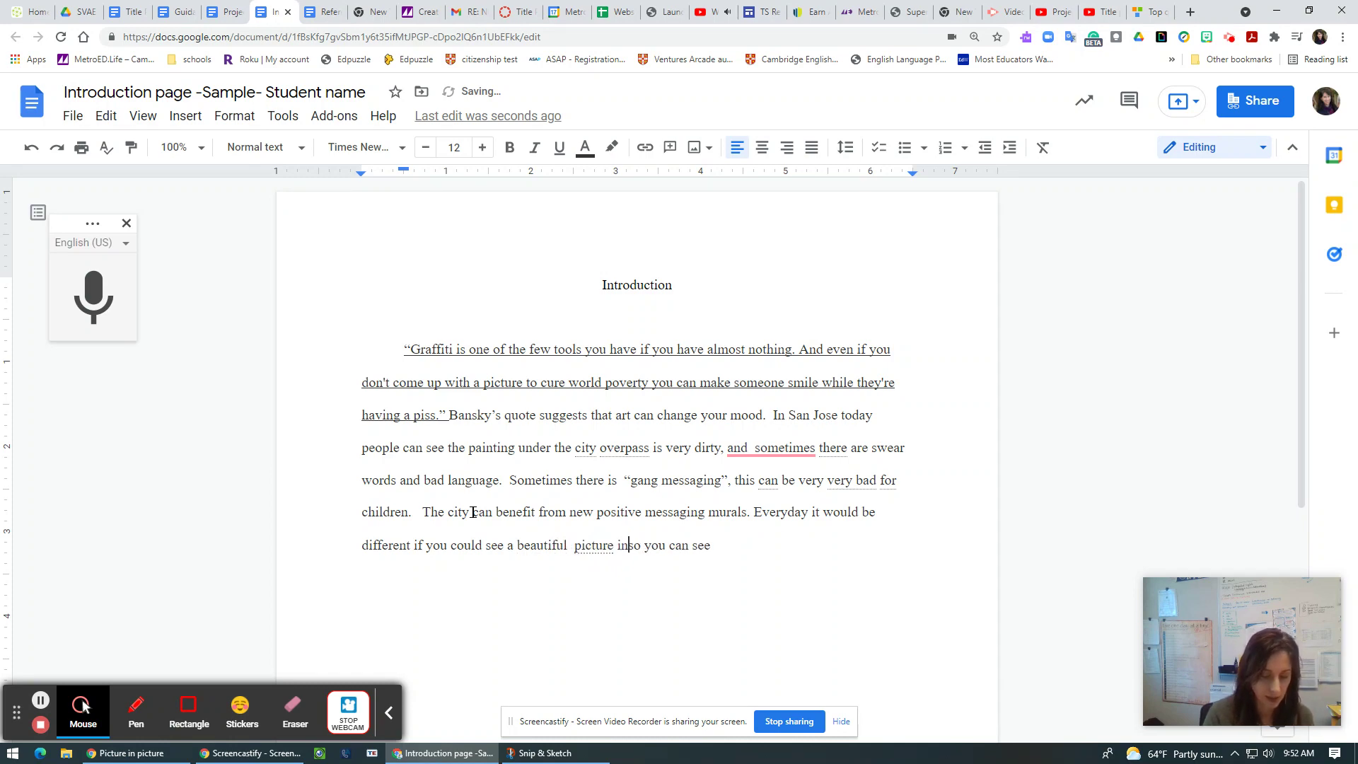
text(stead of)
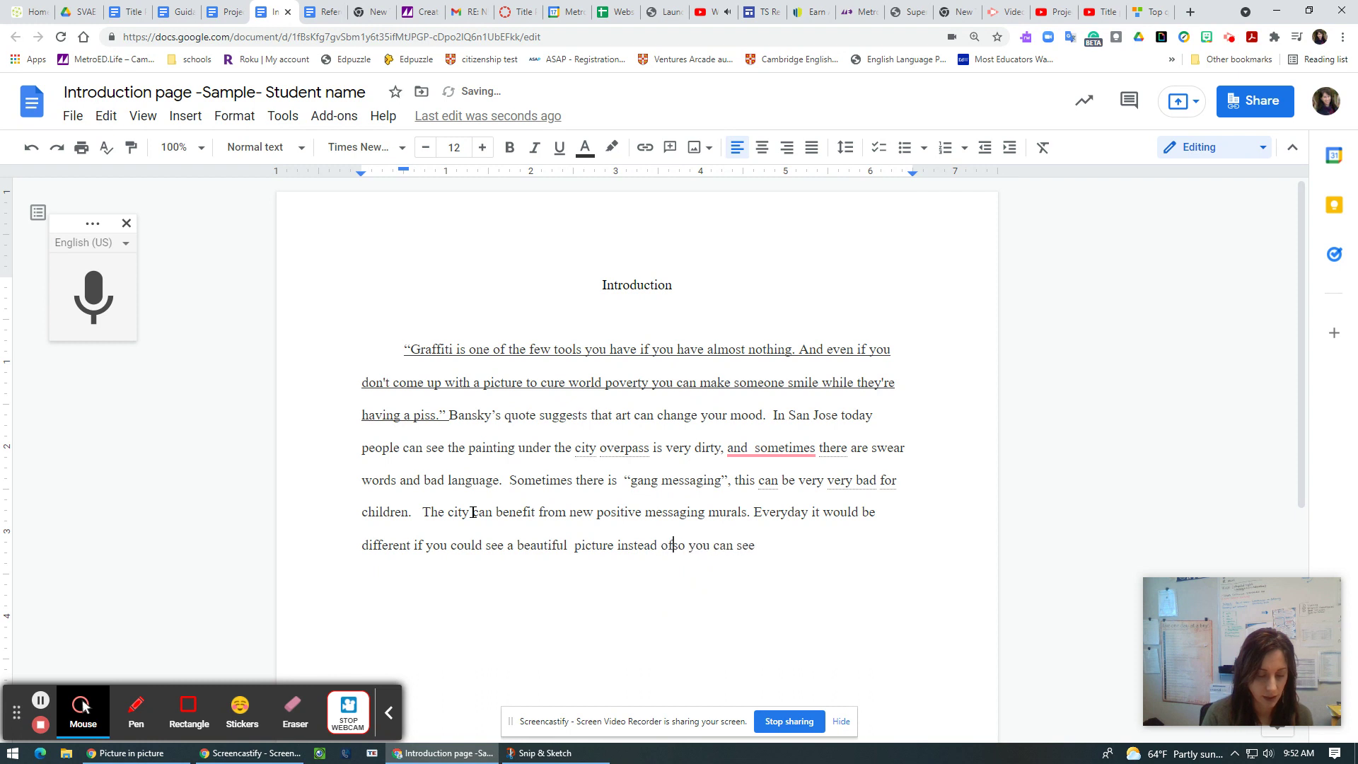
text( hate langauge)
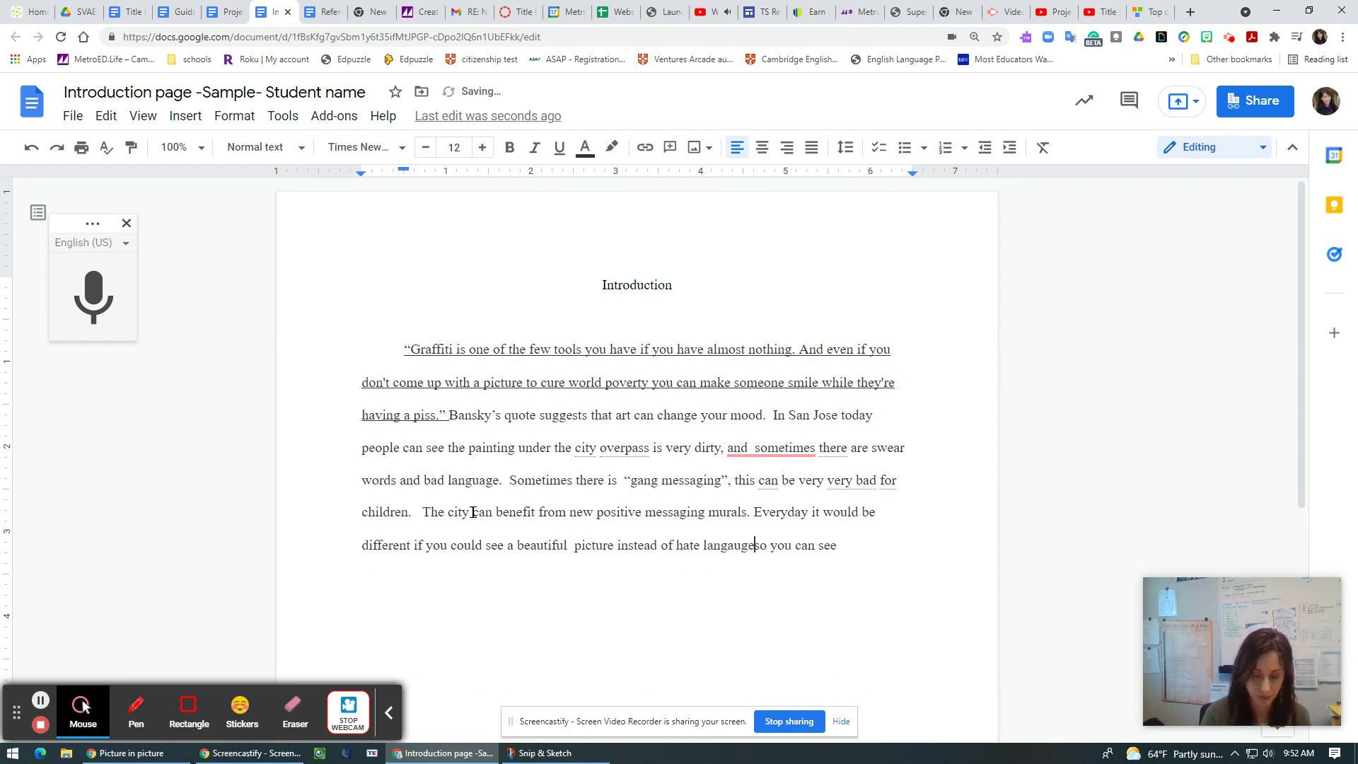
text(.)
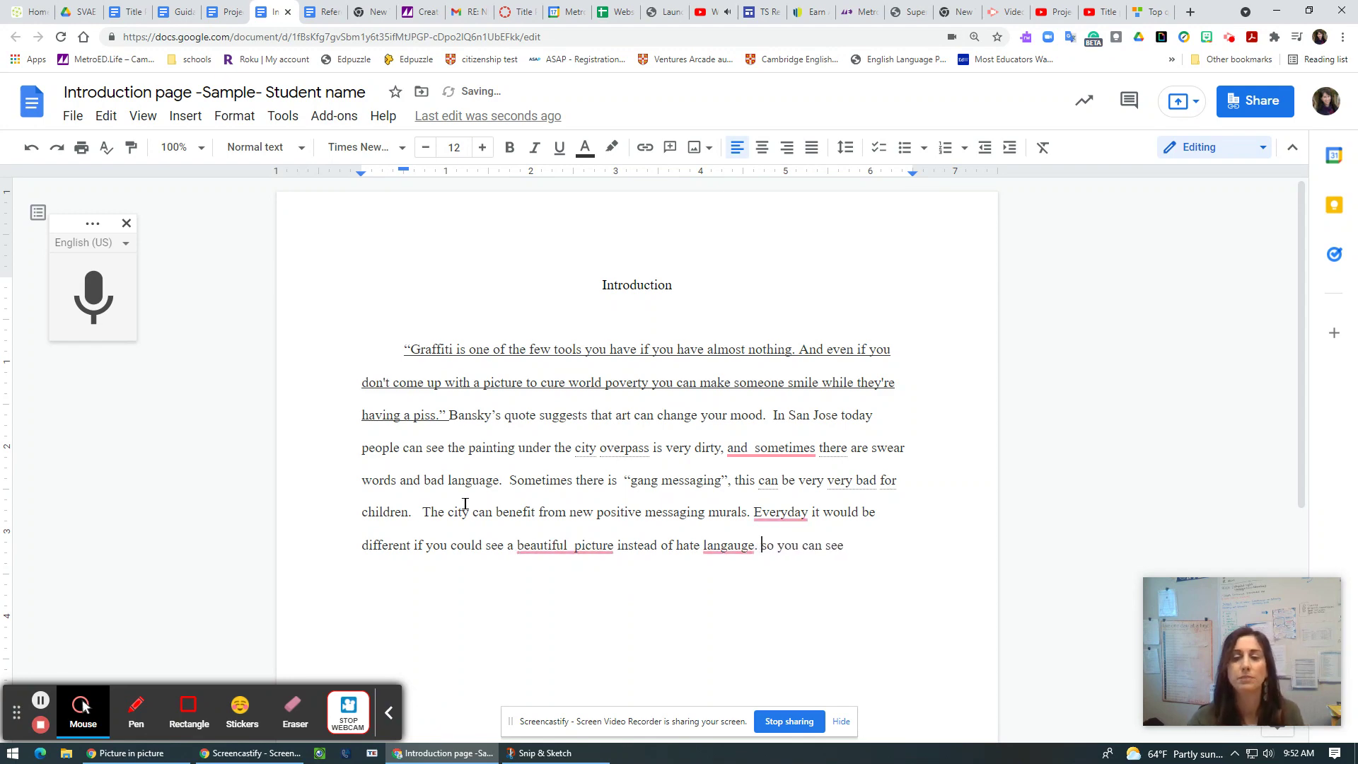
Accept fixes for 'Every day', extra spaces and 'language', and replace 'so you can see' with 'My Project suggests ways to do this'.
mouse_move(780, 513)
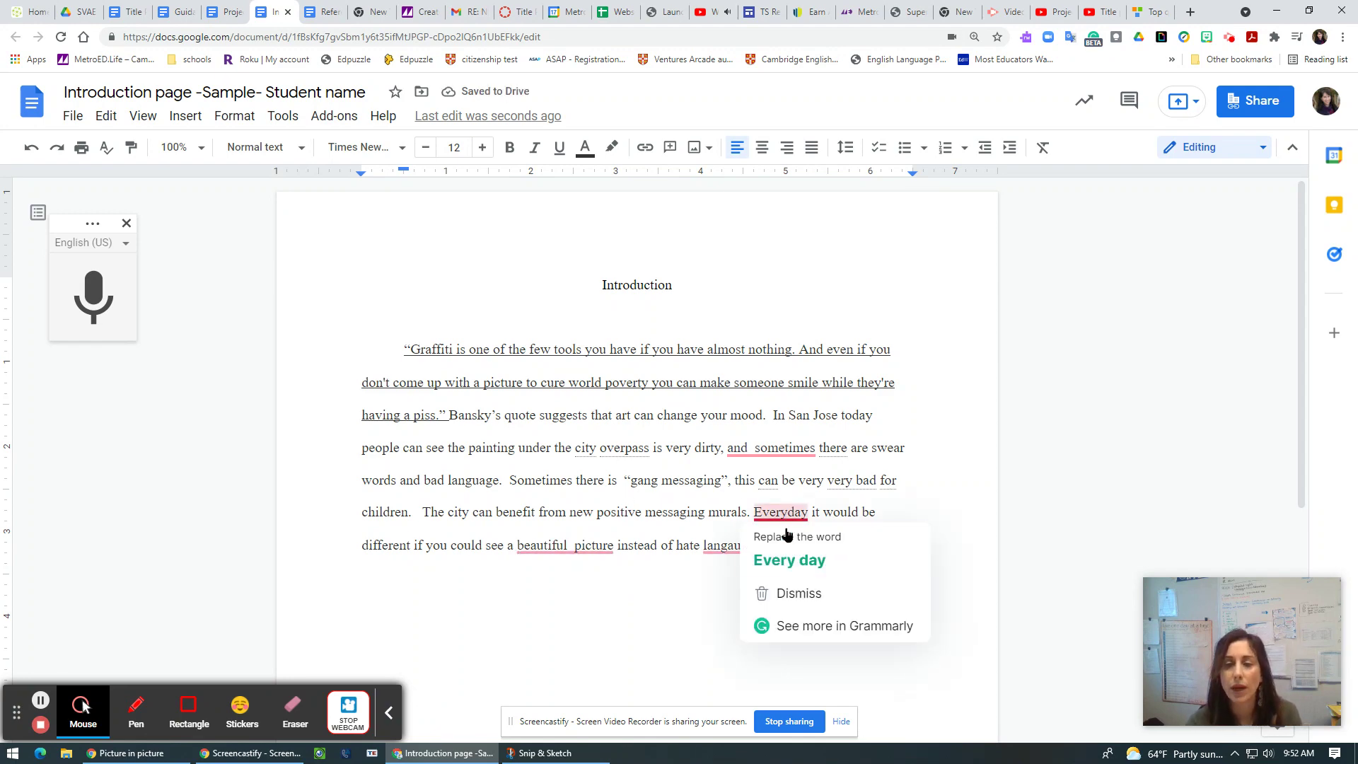
click(751, 564)
mouse_move(566, 535)
click(570, 584)
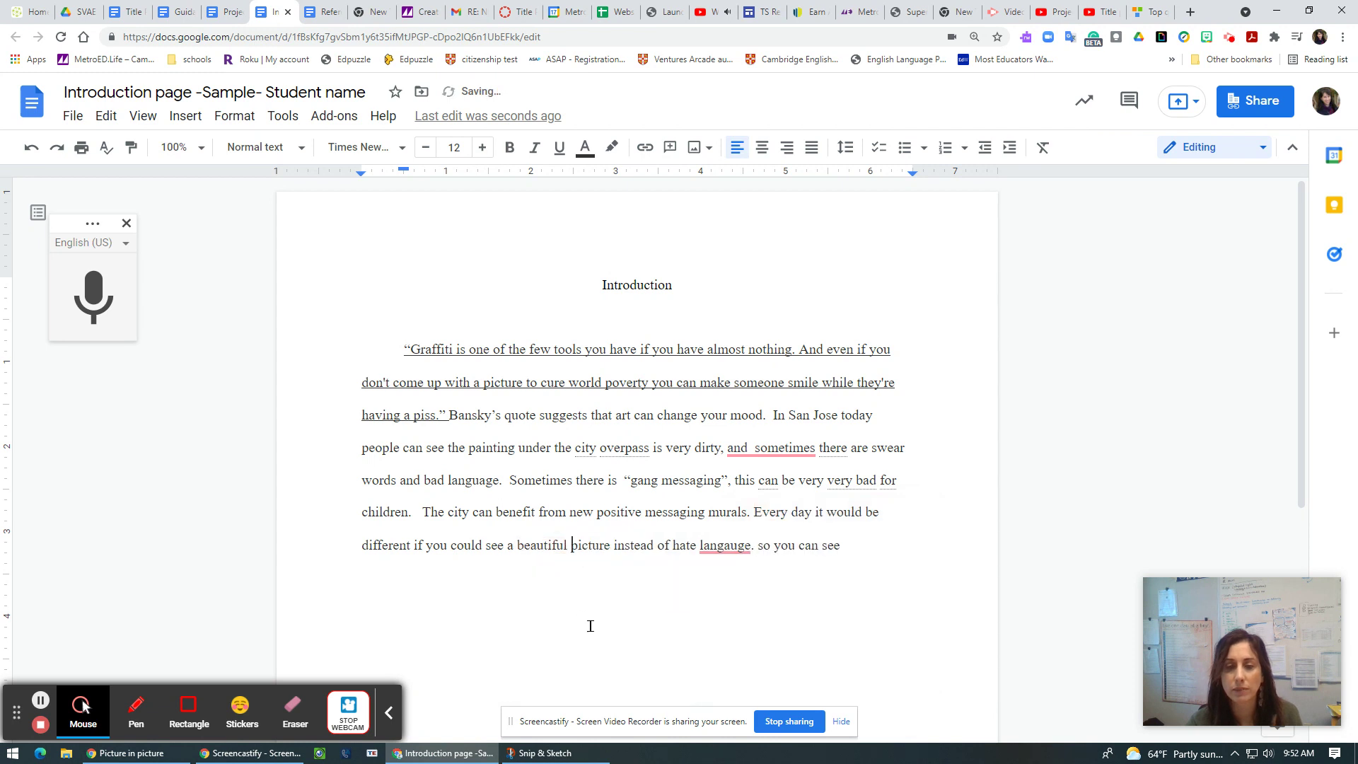
mouse_move(791, 450)
click(782, 493)
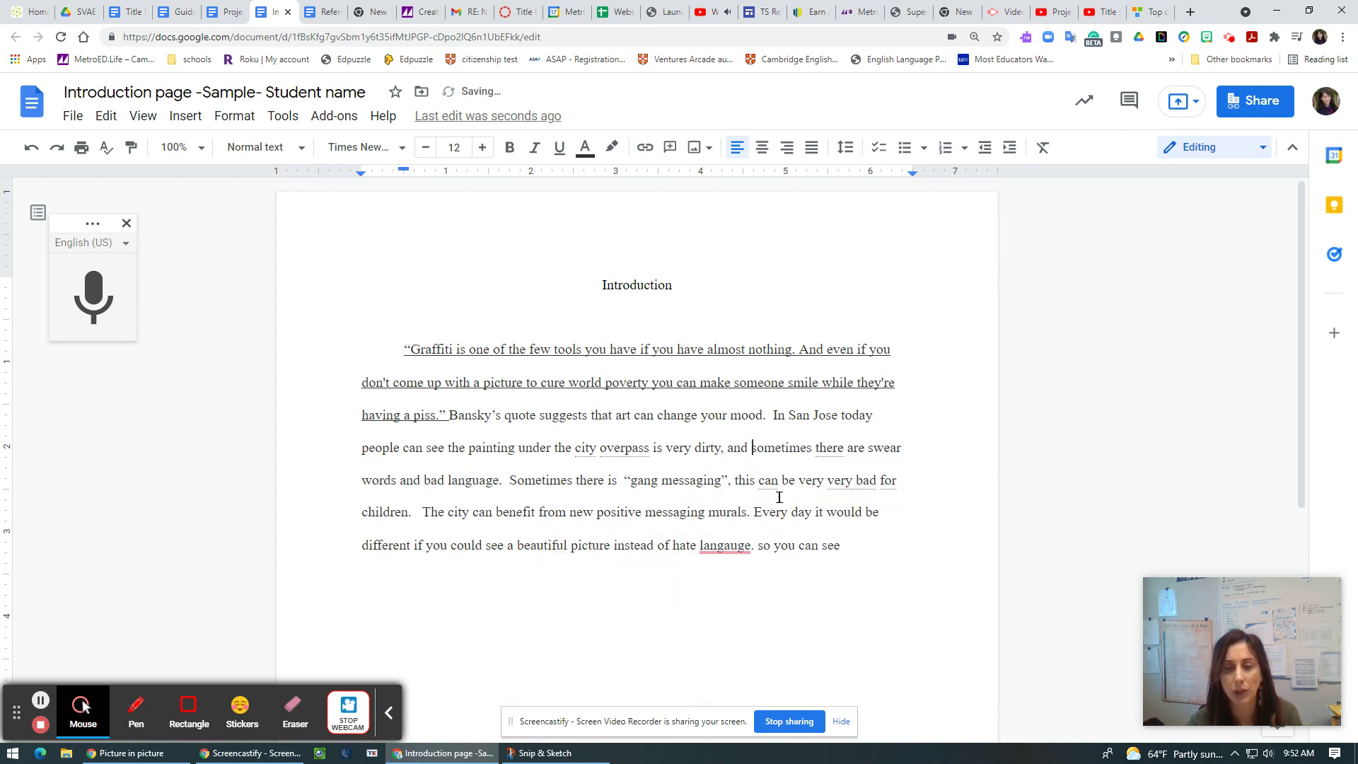
click(736, 574)
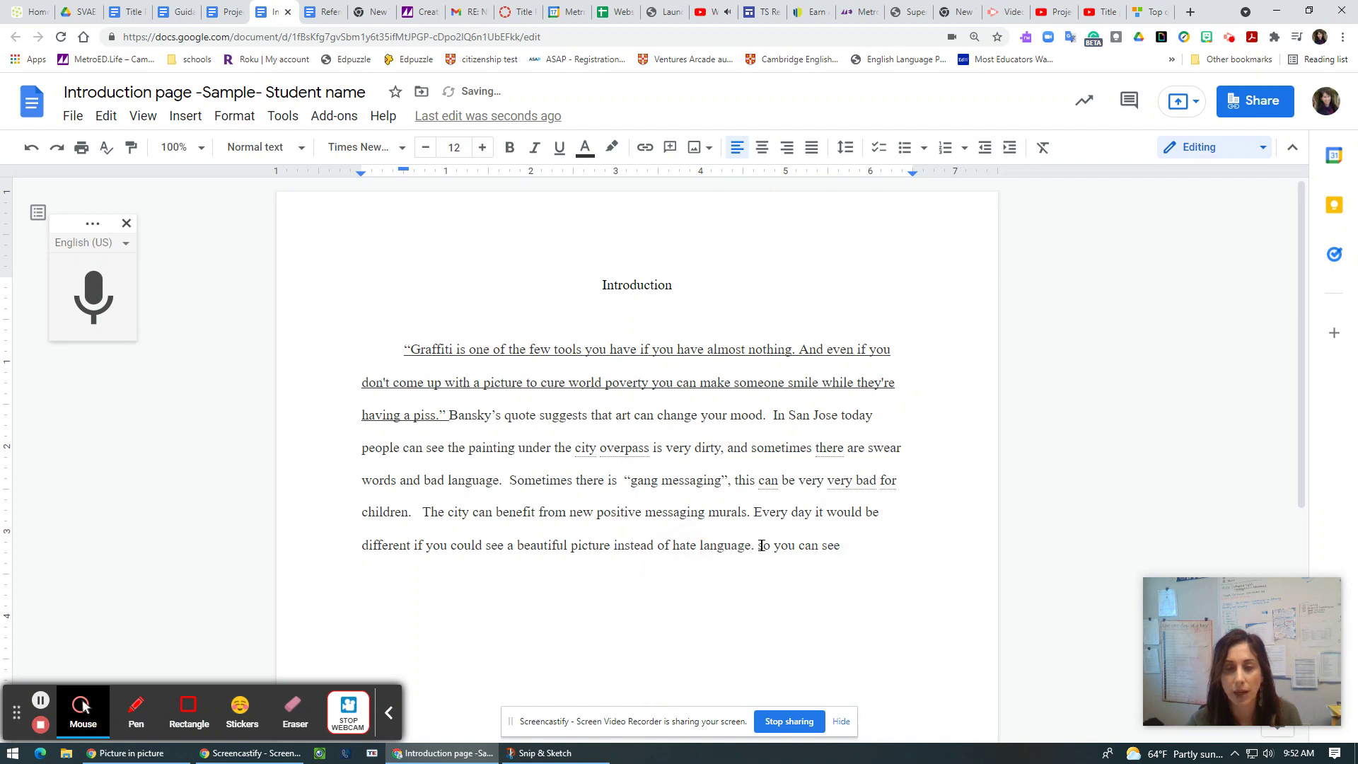
drag(756, 548, 845, 555)
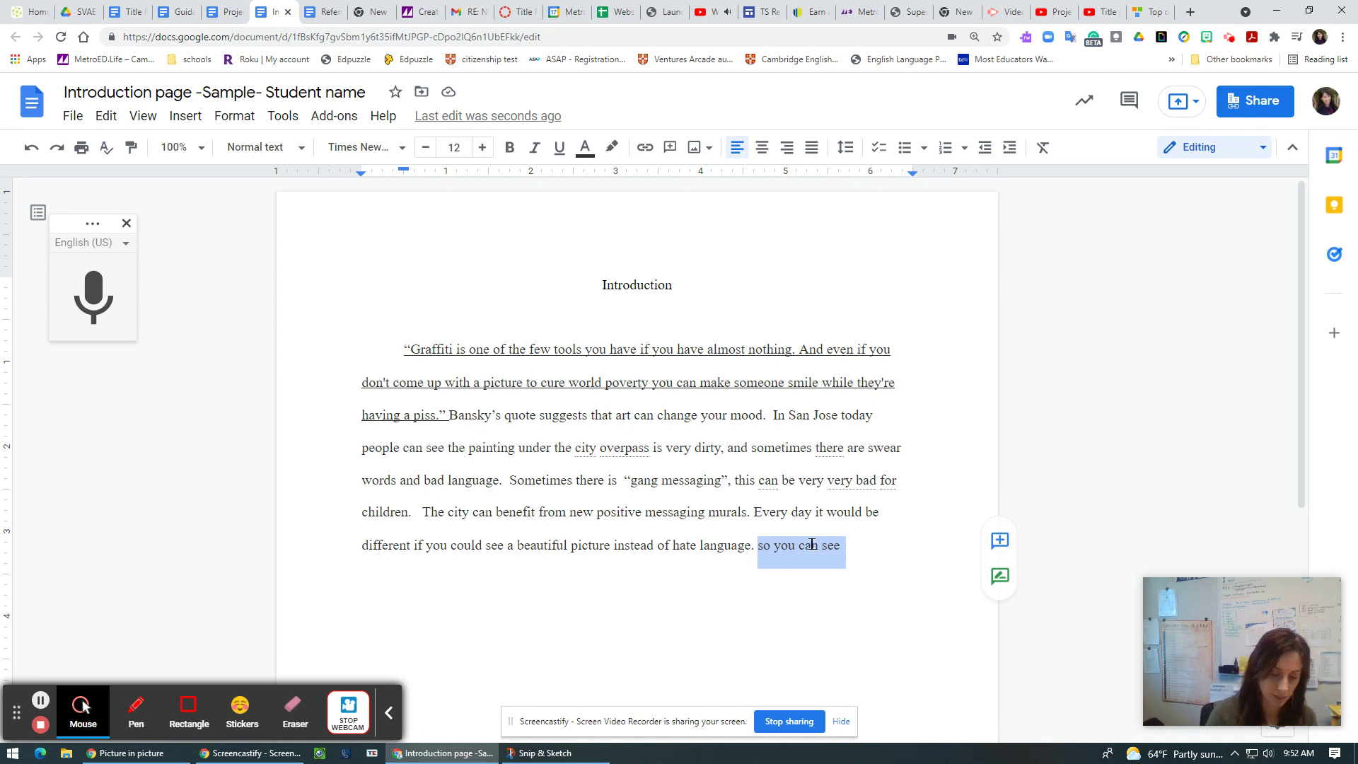
text(My Proj)
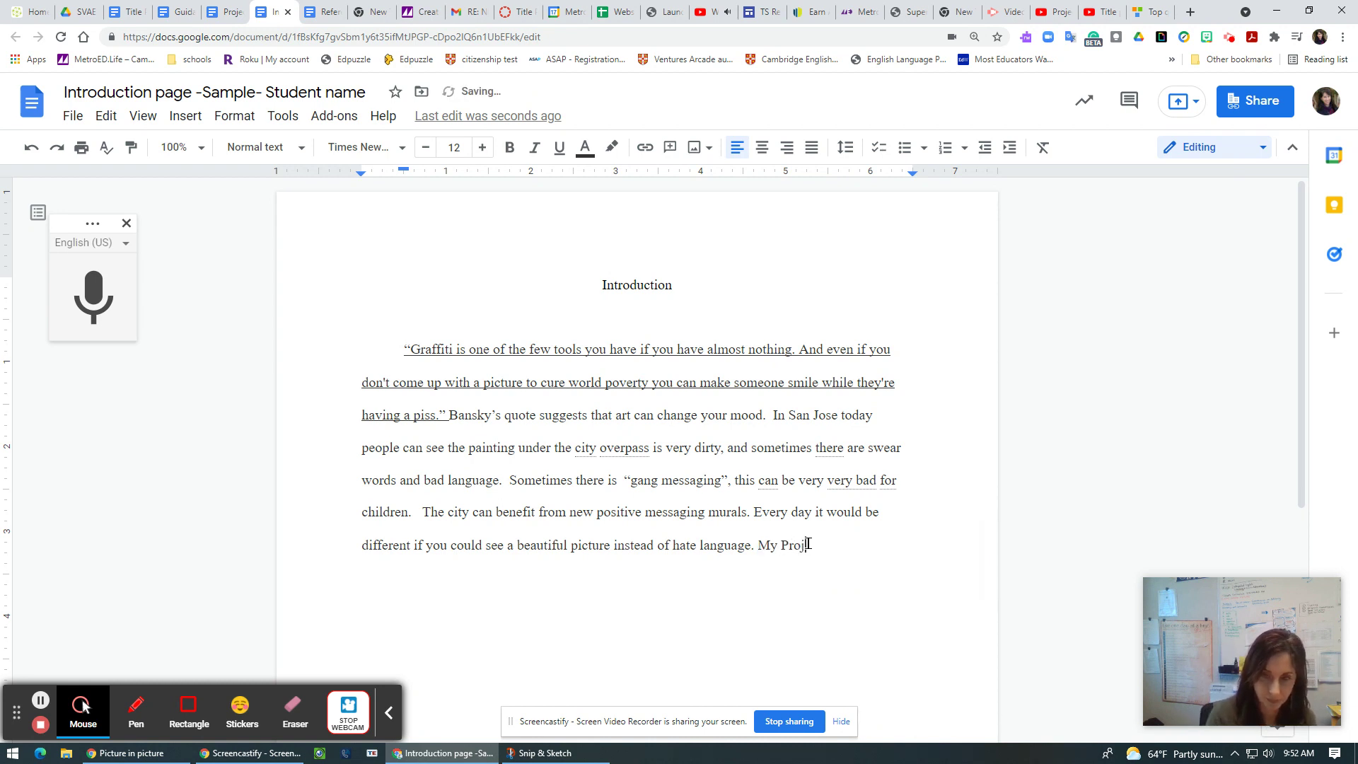
text(ect suggest )
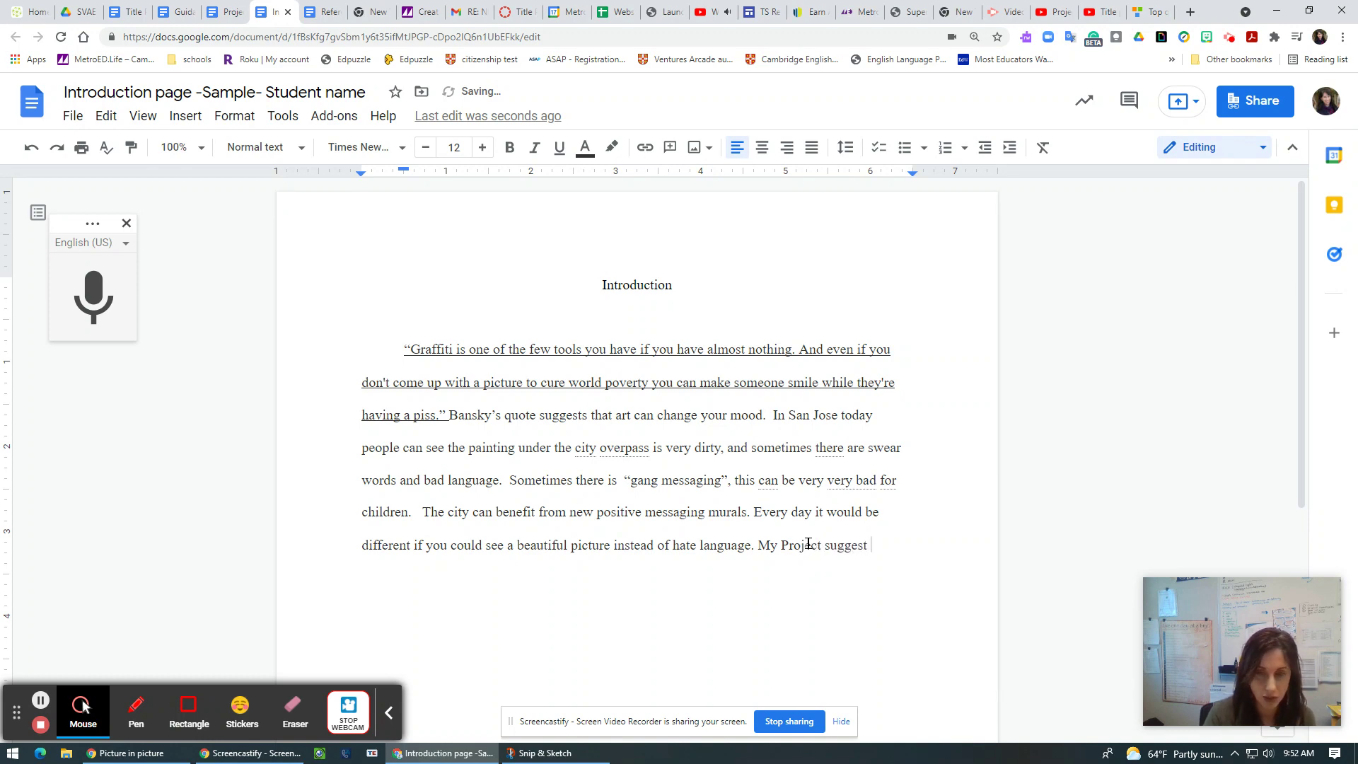
text(s way)
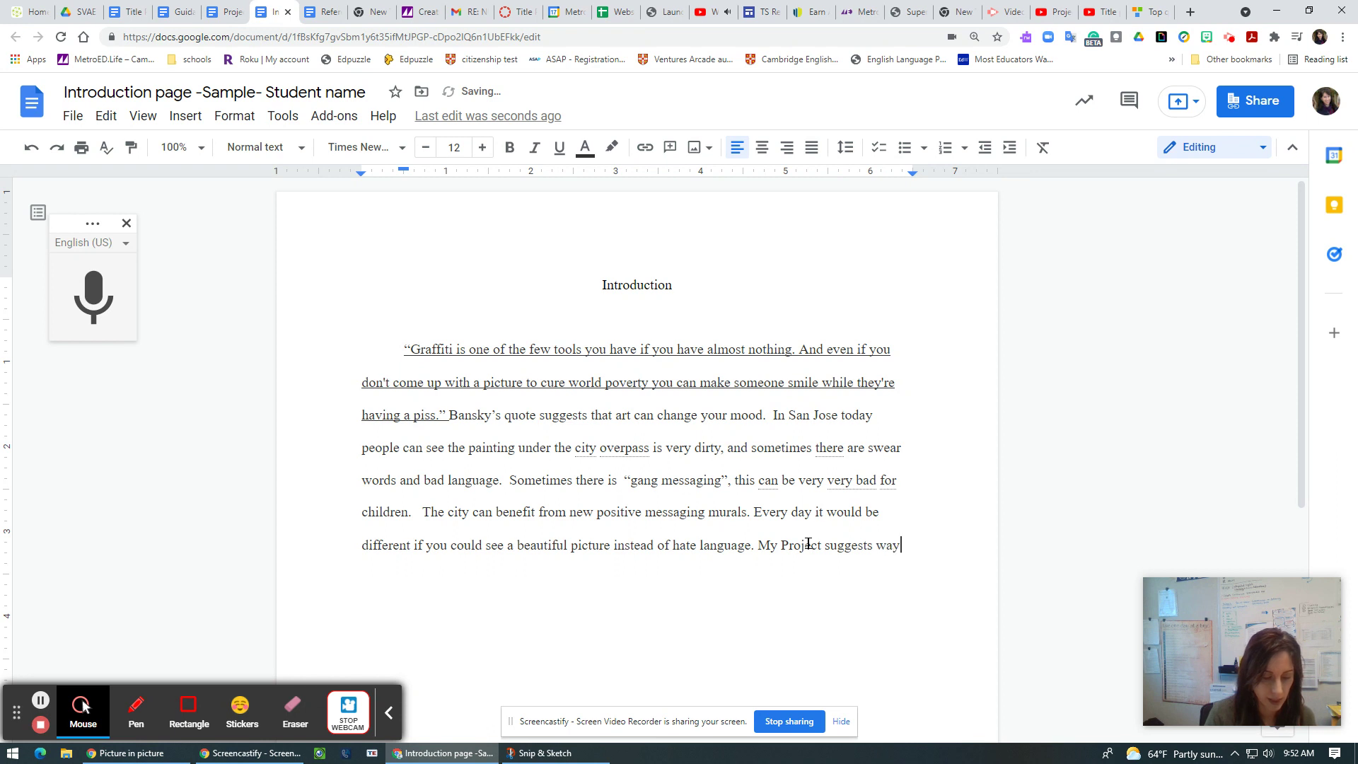
text(s to do this.)
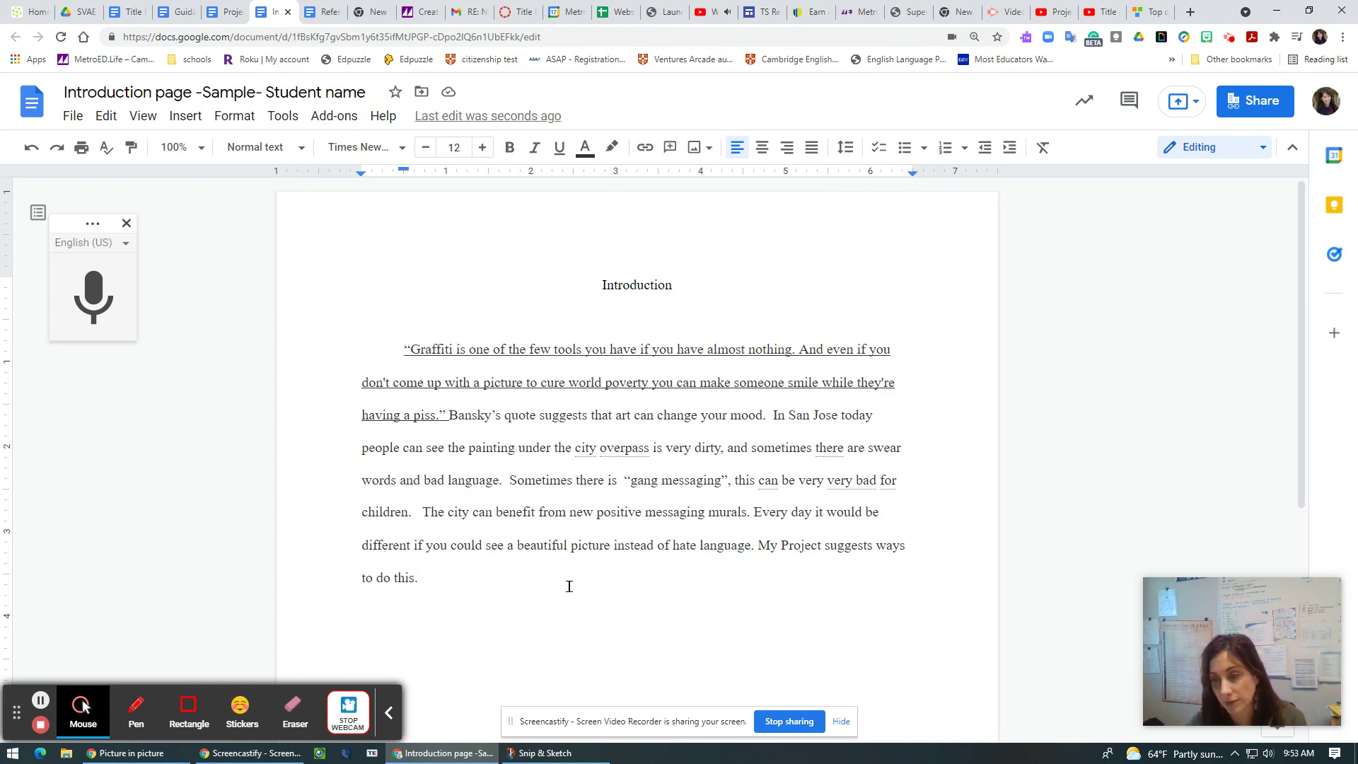
Switch to the Project Proposal document, then to the Guidance Dept Agenda 11.16.21 document.
click(233, 12)
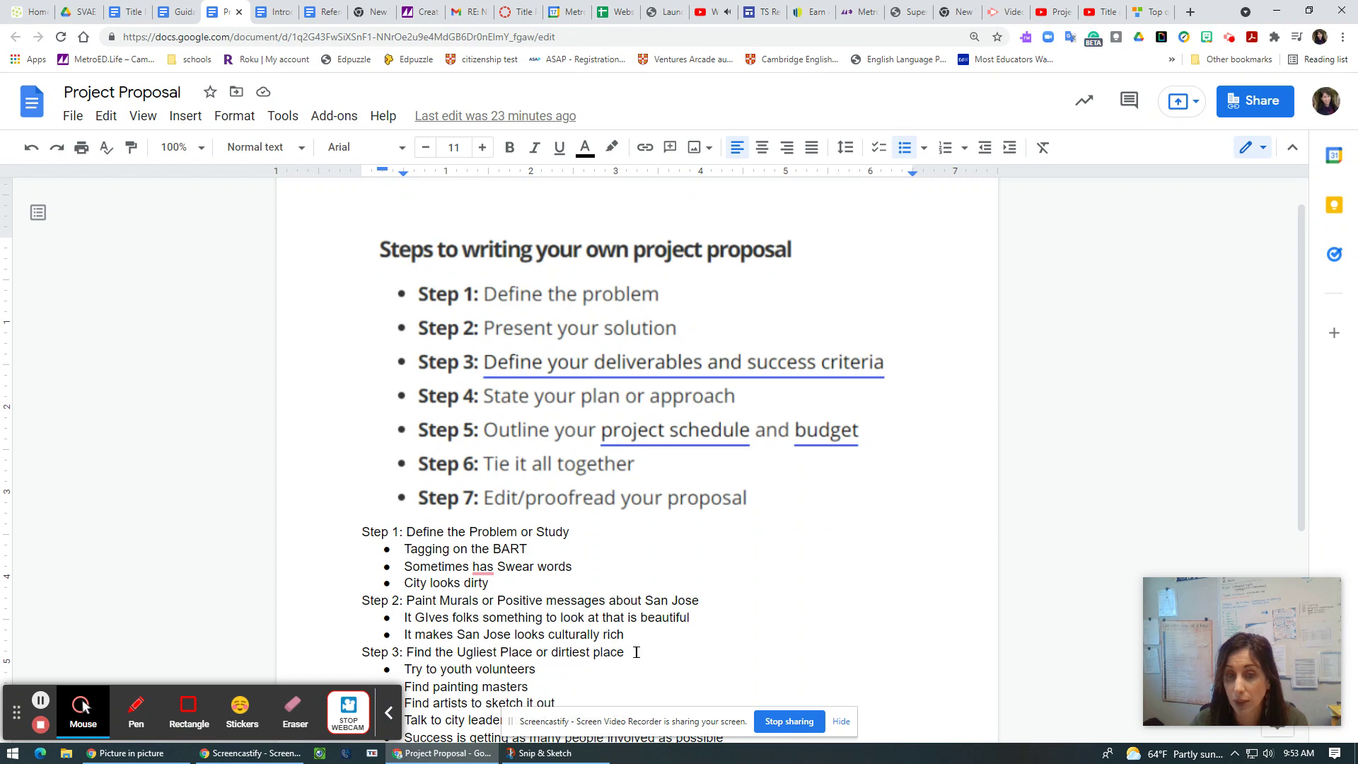
click(177, 15)
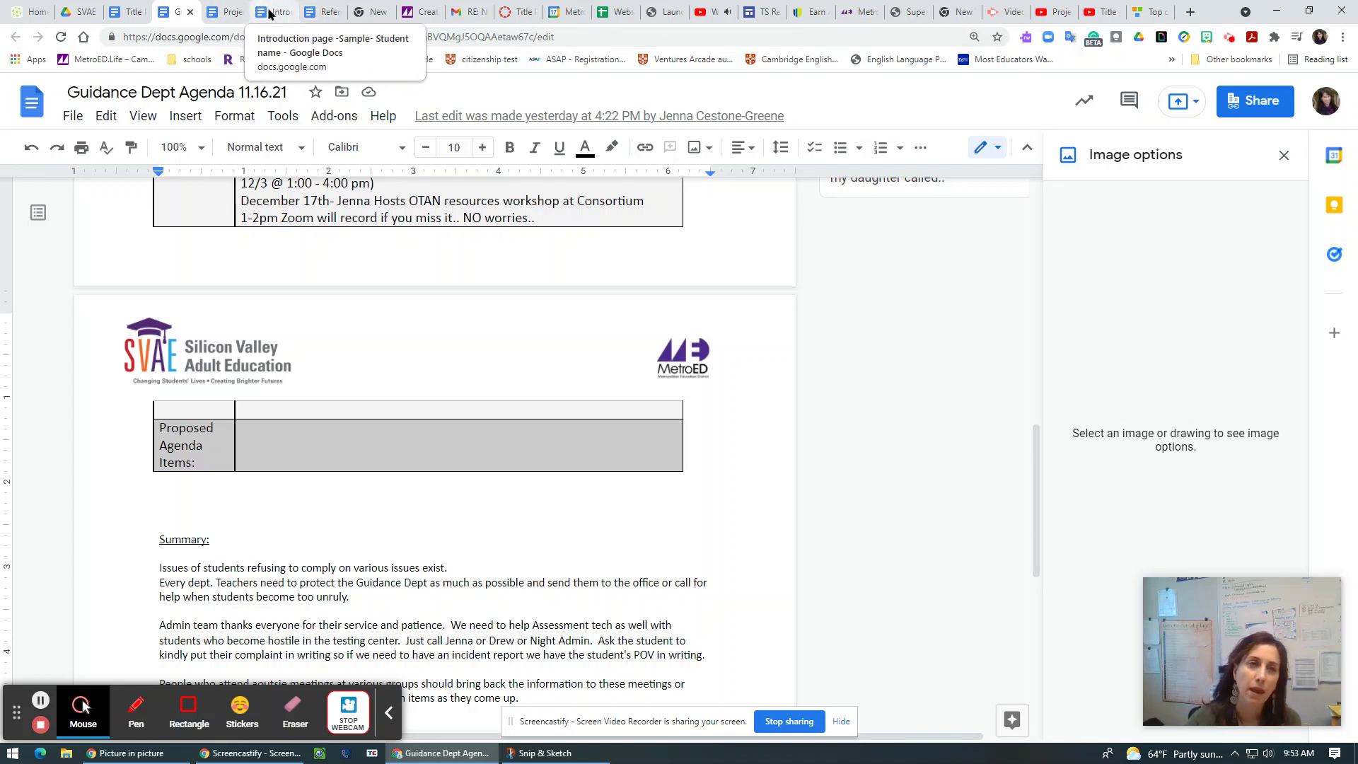
Return to the Introduction page and view the paragraph ending 'My Project suggests ways to do this.'.
click(271, 12)
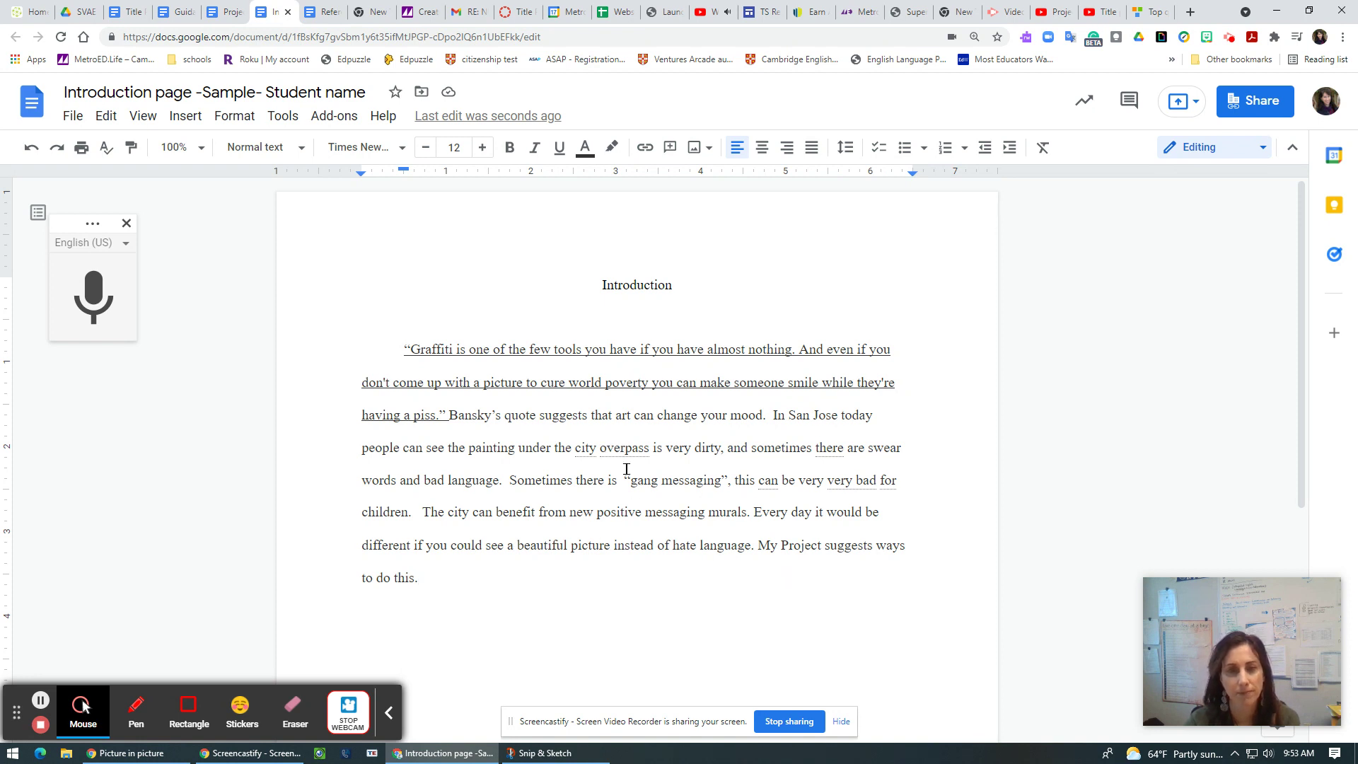
scroll(492, 583, down, 2)
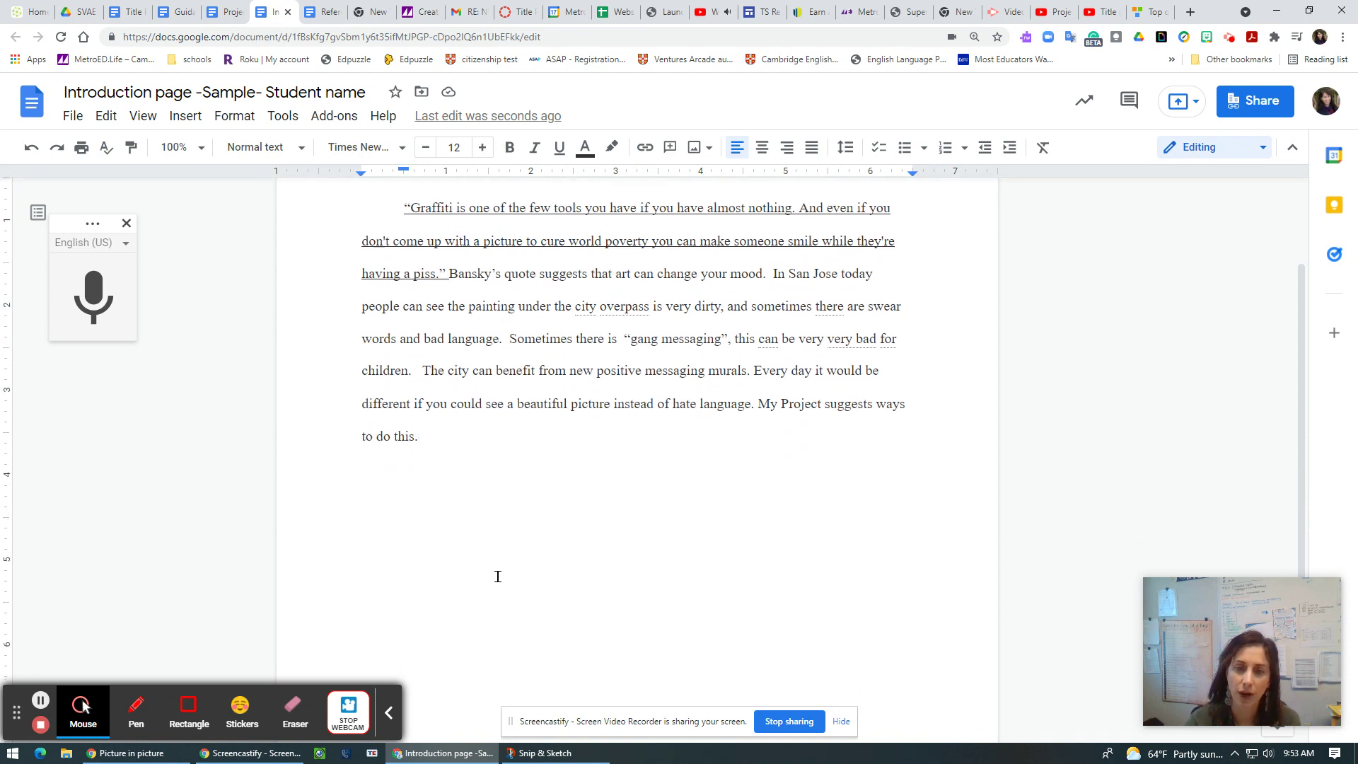
scroll(497, 576, down, 4)
scroll(497, 576, up, 5)
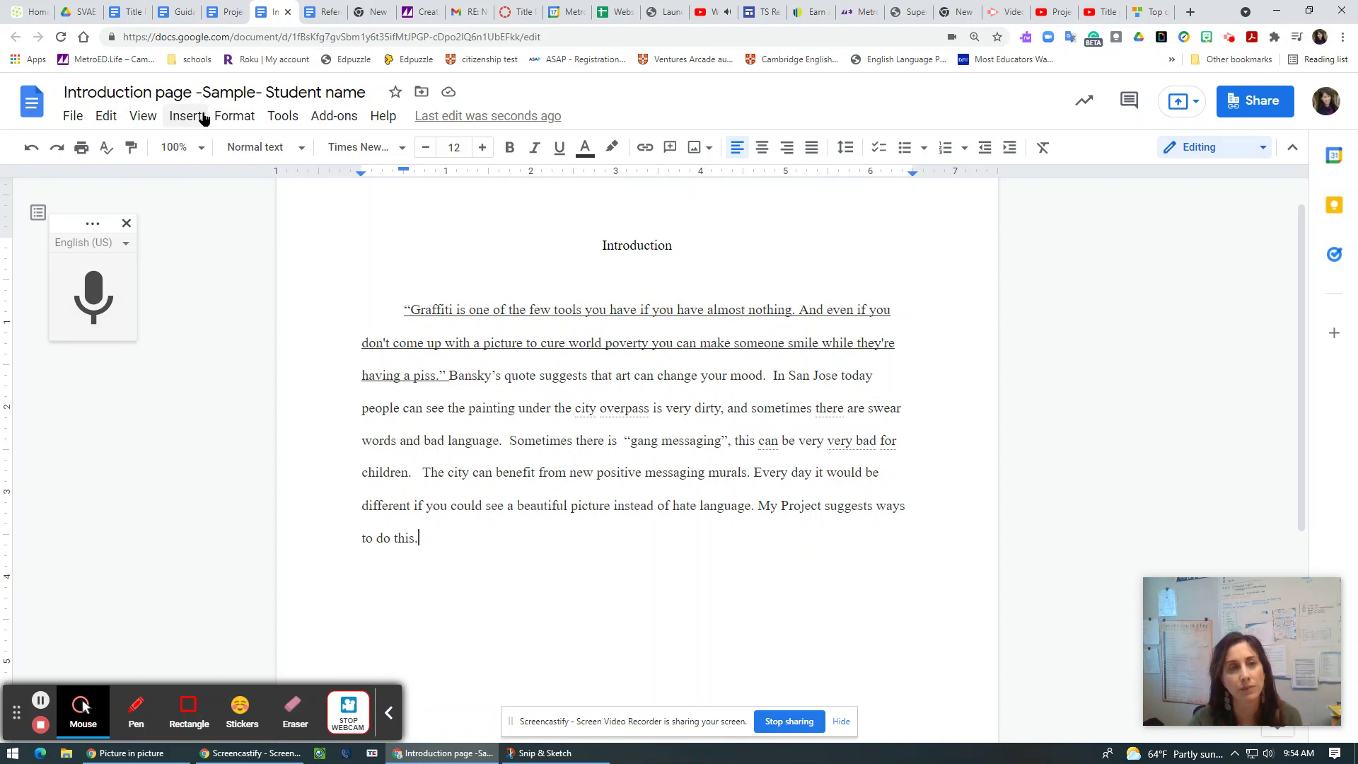
Look through the Format menu, then bring up the Tools menu listing Voice typing.
click(232, 117)
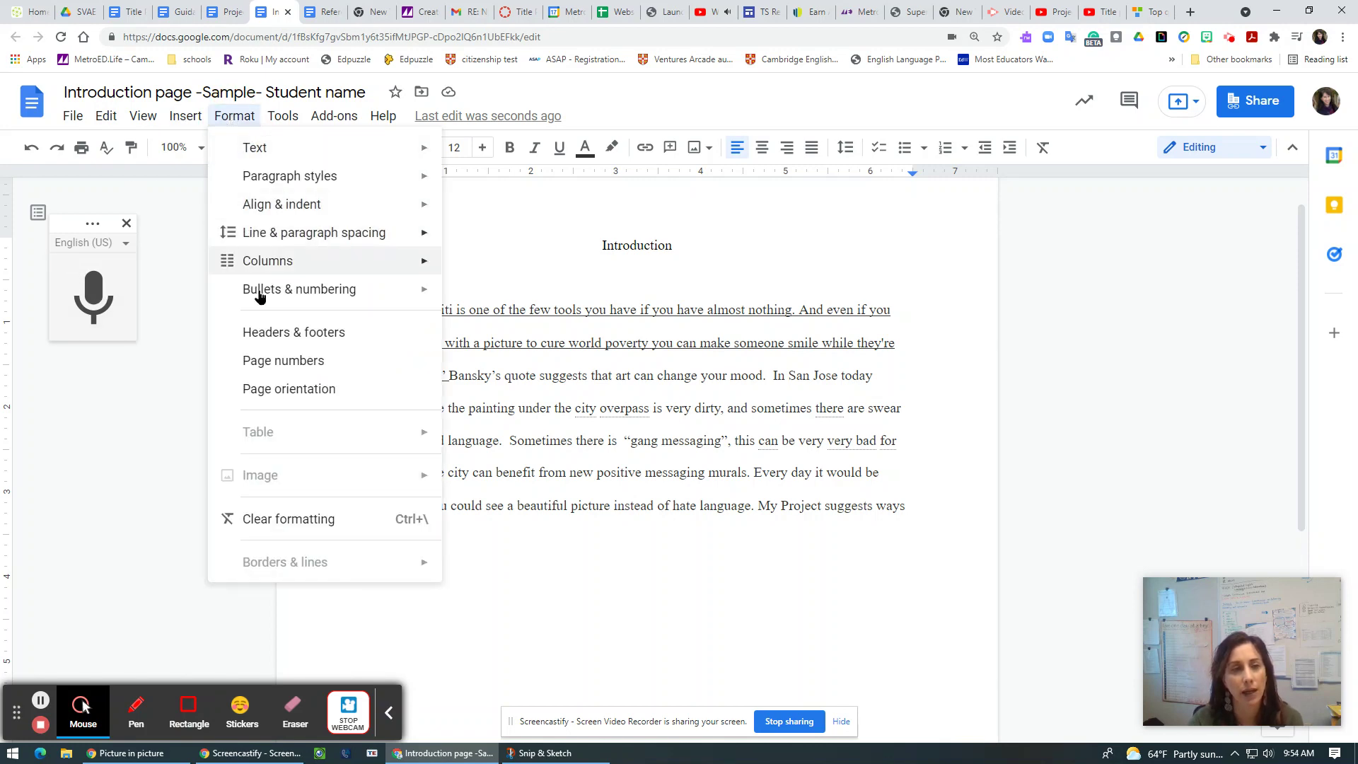
click(287, 117)
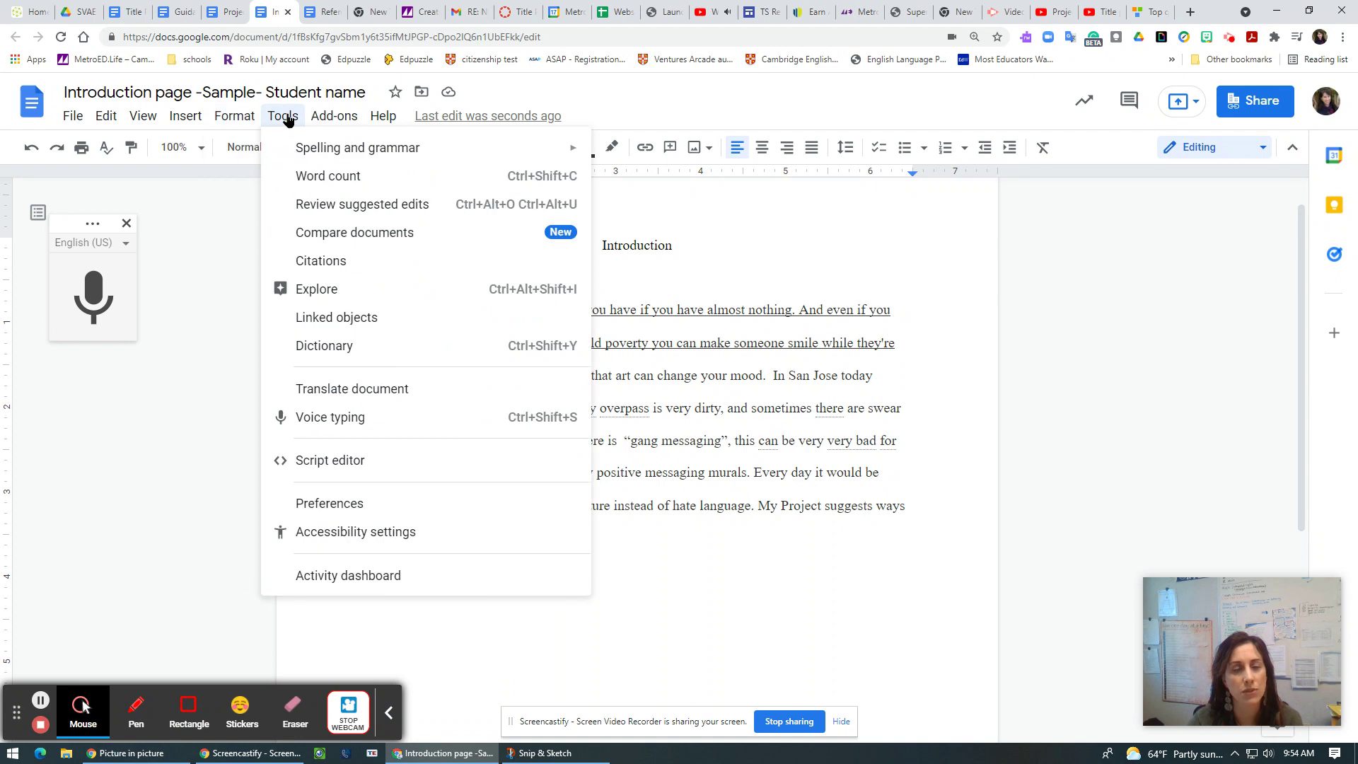